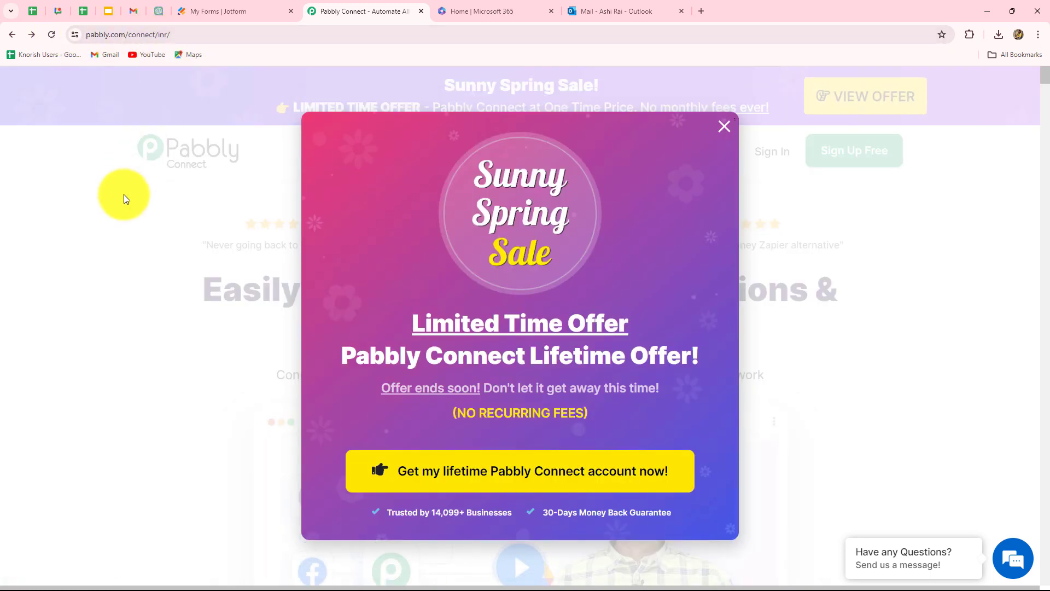
# Step: Close the spring sale popup and sign in to the Pabbly account
pyautogui.click(724, 127)
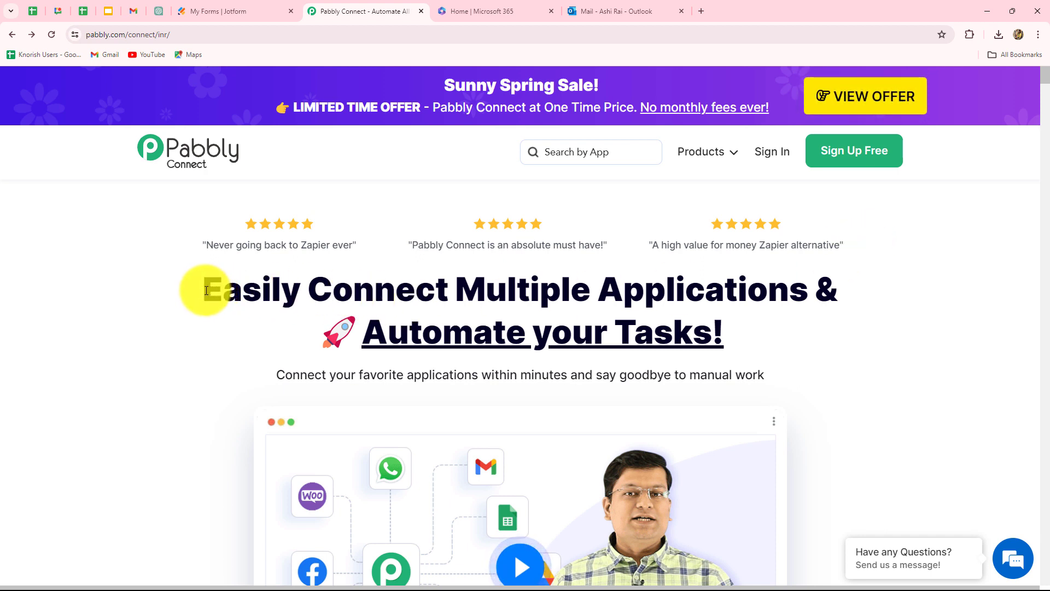
pyautogui.moveTo(206, 291); pyautogui.dragTo(835, 361)
pyautogui.click(836, 361)
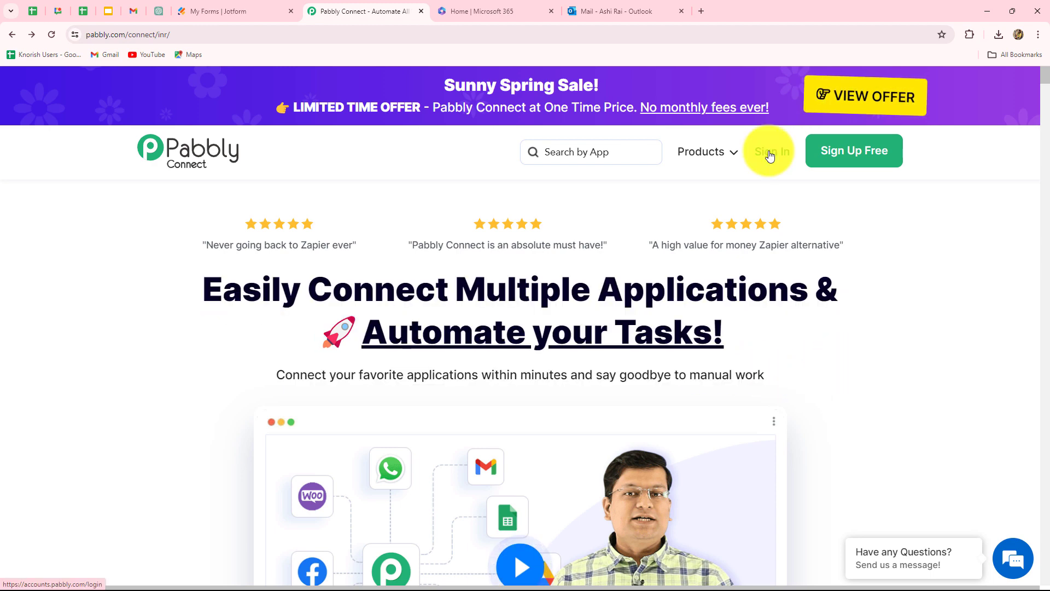
pyautogui.click(769, 154)
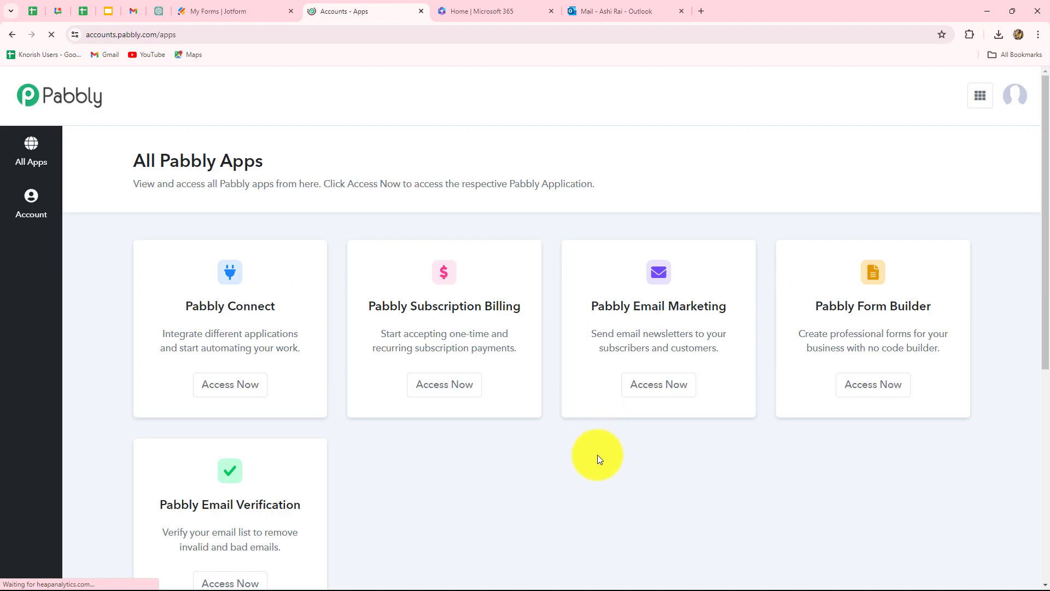
# Step: Open Pabbly Connect via Access Now on the All Pabbly Apps page
pyautogui.scroll(-2, 598, 459)
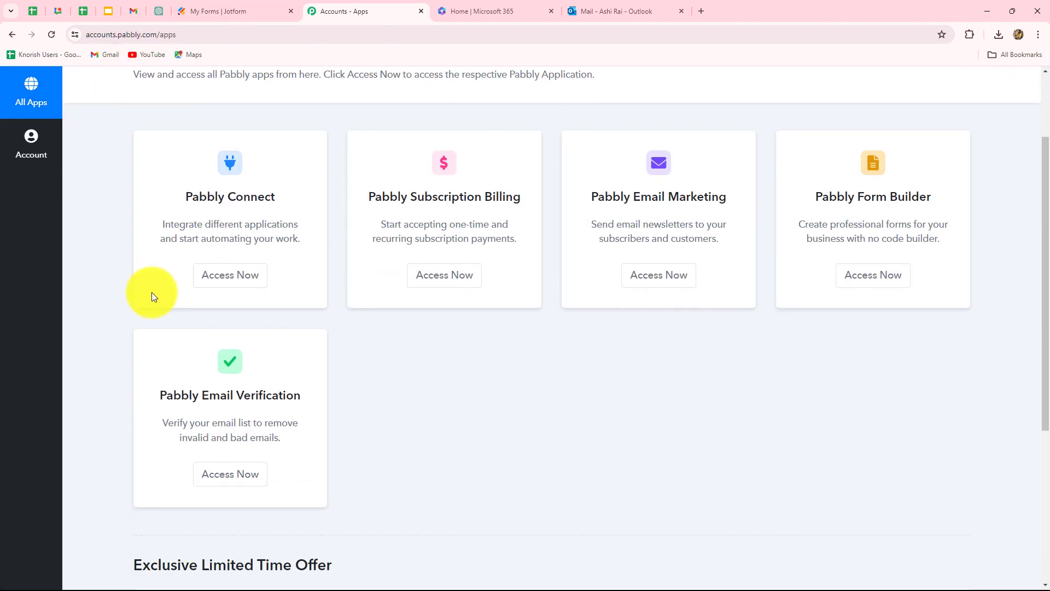
pyautogui.moveTo(184, 200); pyautogui.dragTo(293, 197)
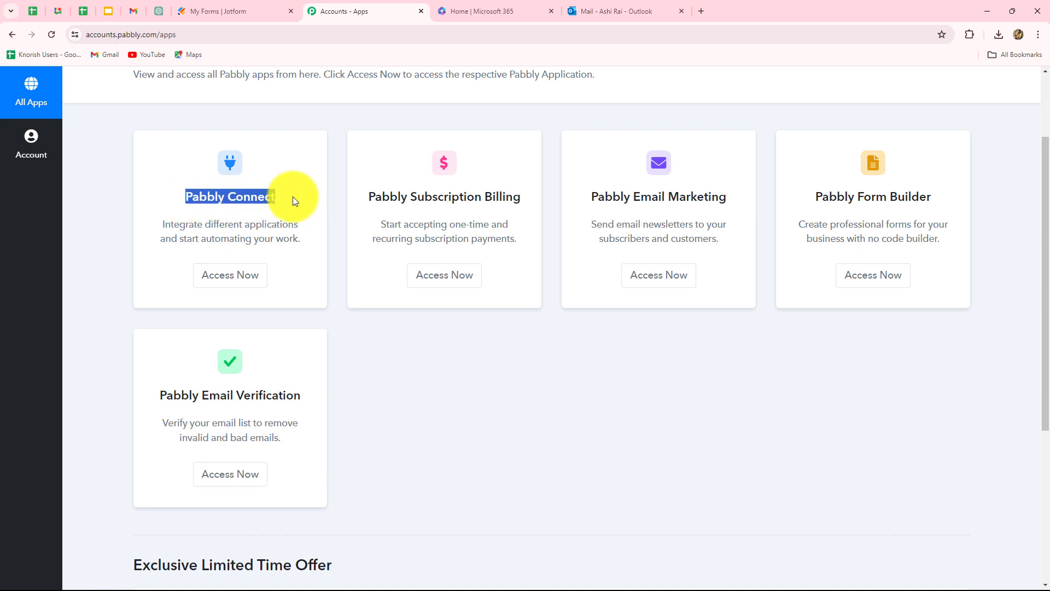
pyautogui.click(245, 274)
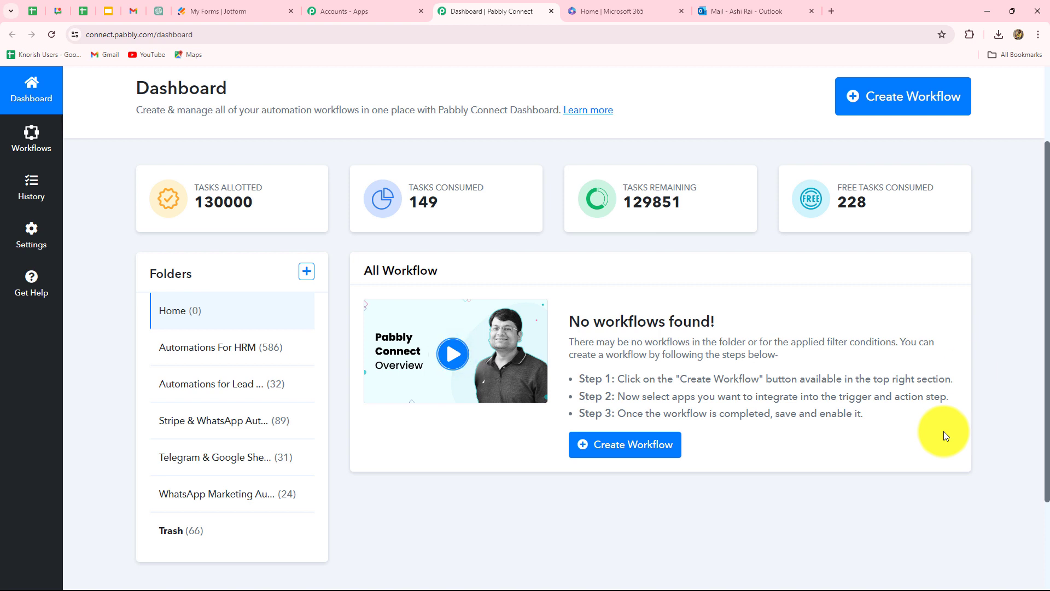
# Step: Create the workflow 'Send Jotform Responses to Multiple Email Addresses' filed under Automations For HRM
pyautogui.click(878, 105)
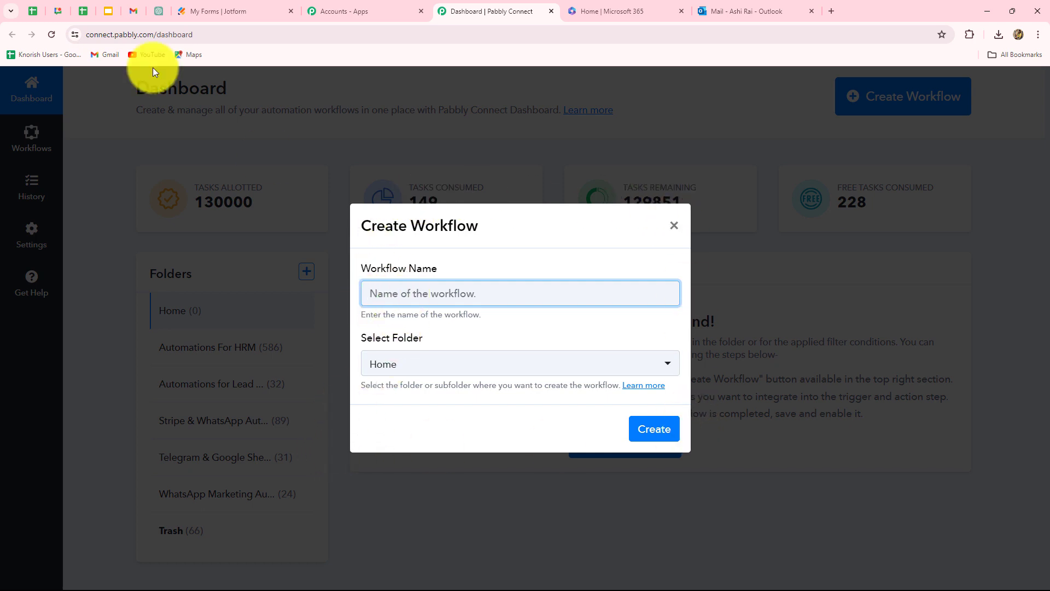
pyautogui.write('Send Jotform Responses to Multiple Email Addresses')
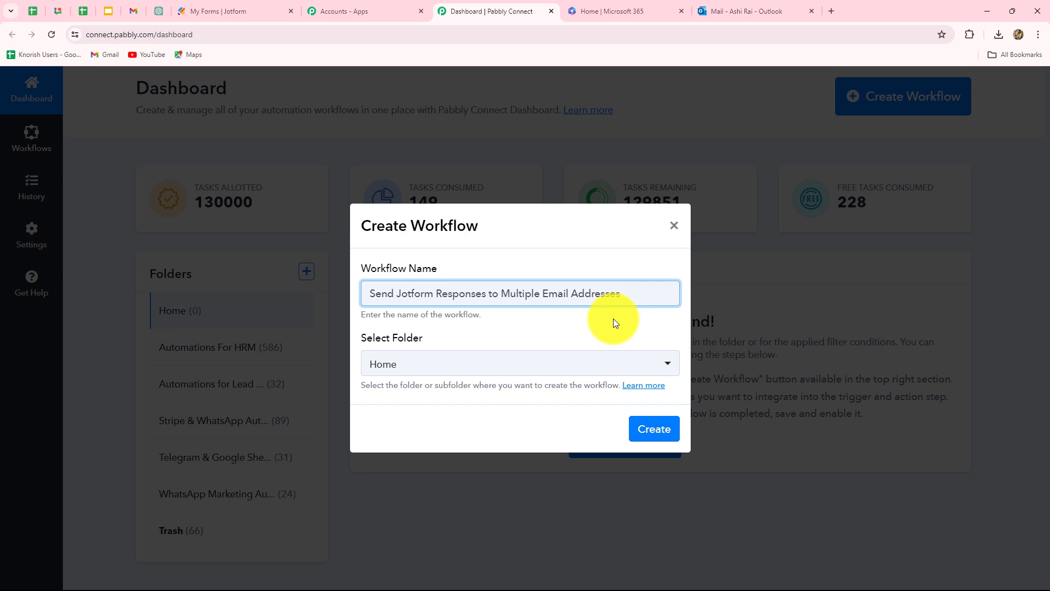
pyautogui.click(583, 367)
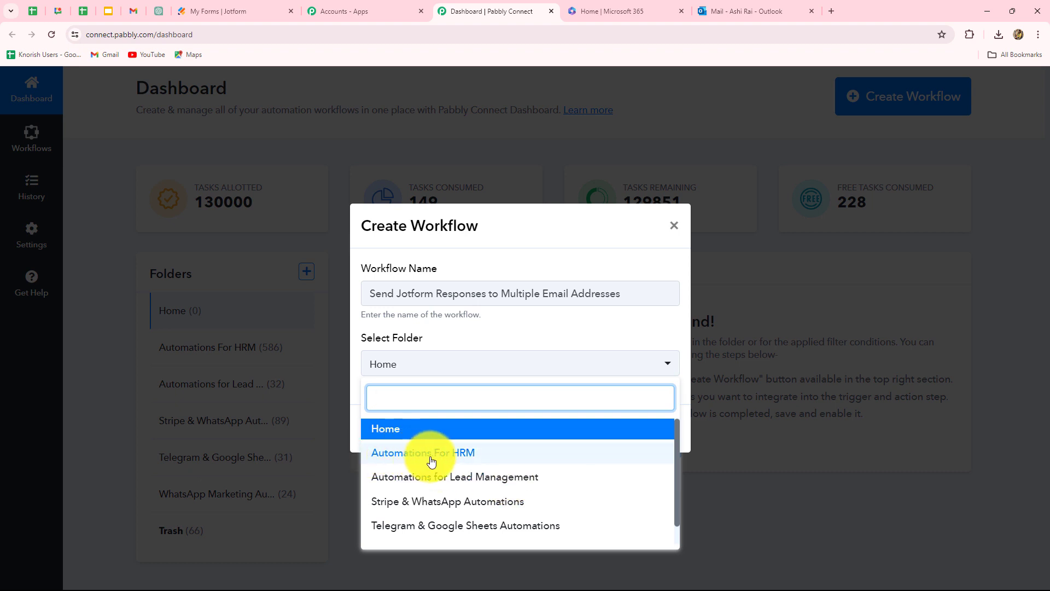
pyautogui.click(460, 461)
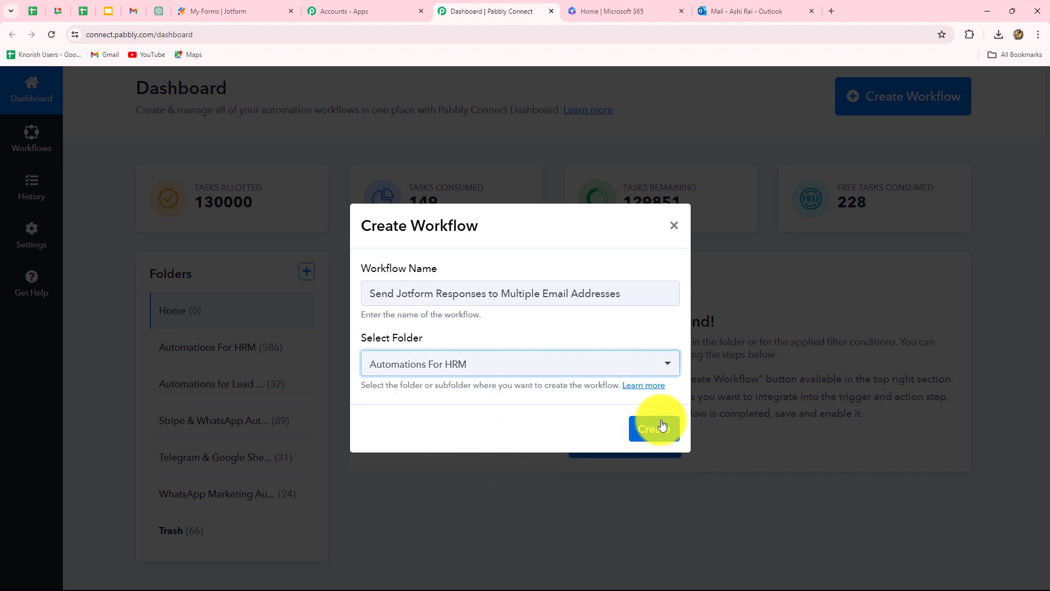
pyautogui.click(658, 424)
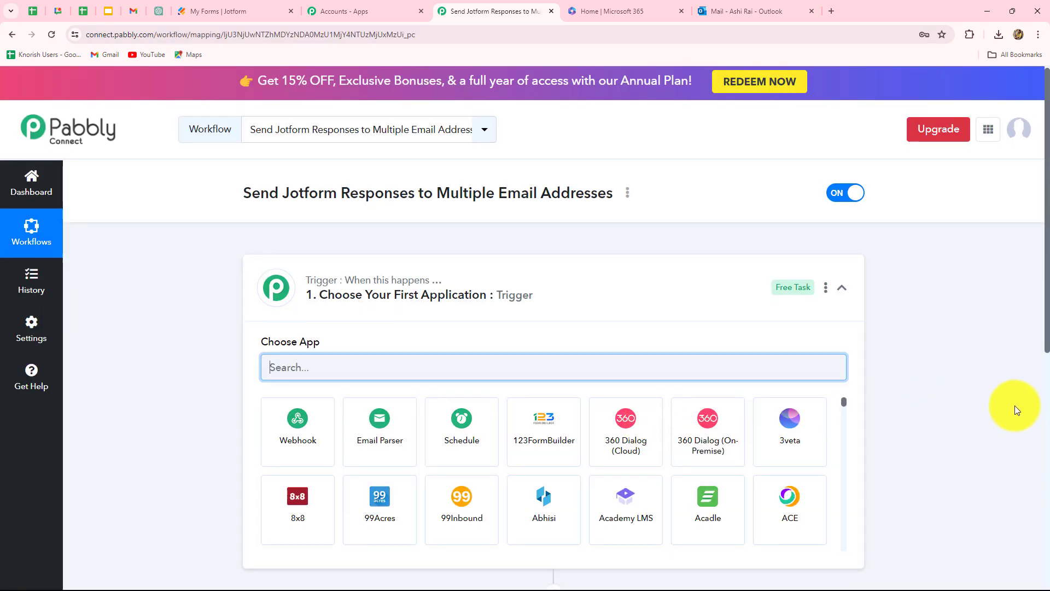
pyautogui.scroll(-4, 1013, 410)
pyautogui.scroll(1, 1009, 408)
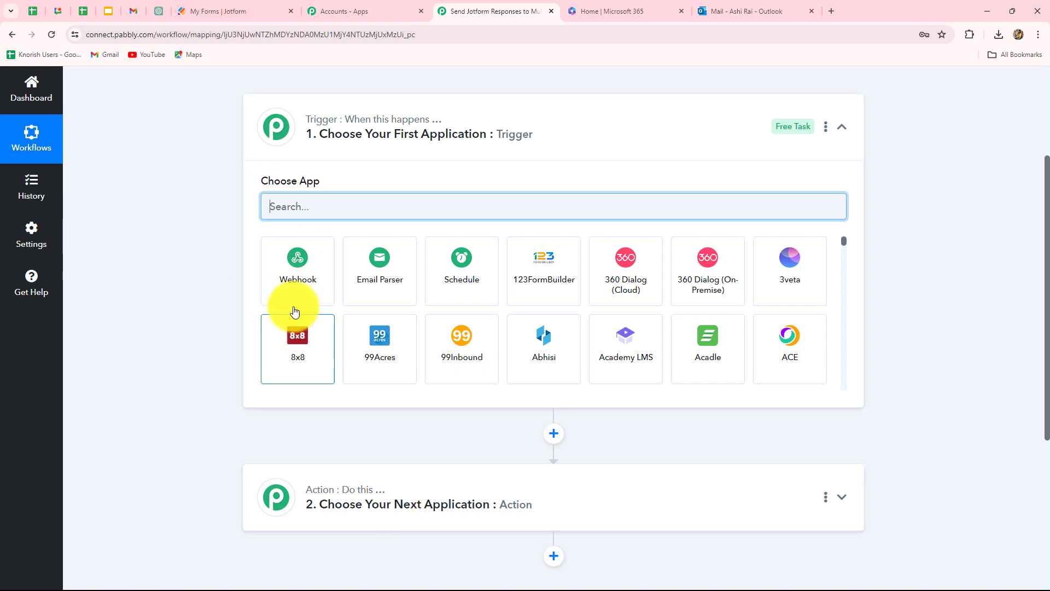
pyautogui.click(347, 208)
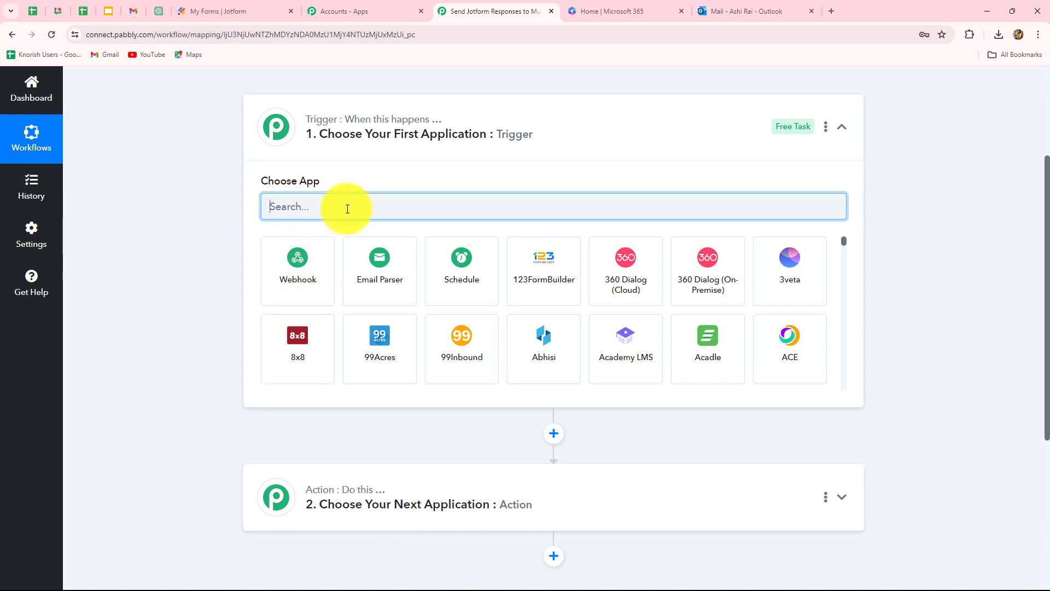
pyautogui.click(201, 11)
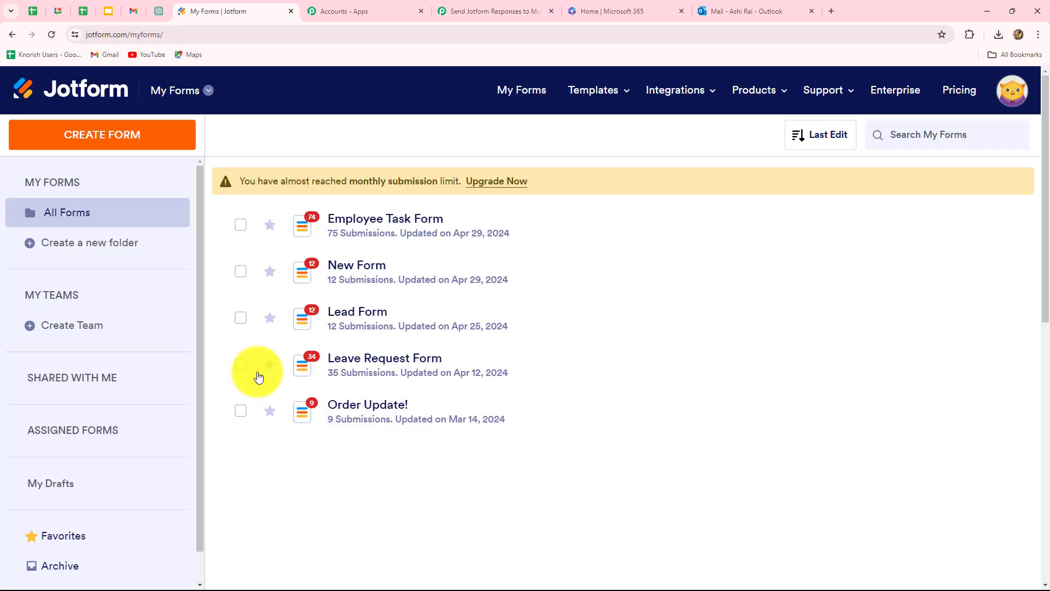
pyautogui.click(378, 220)
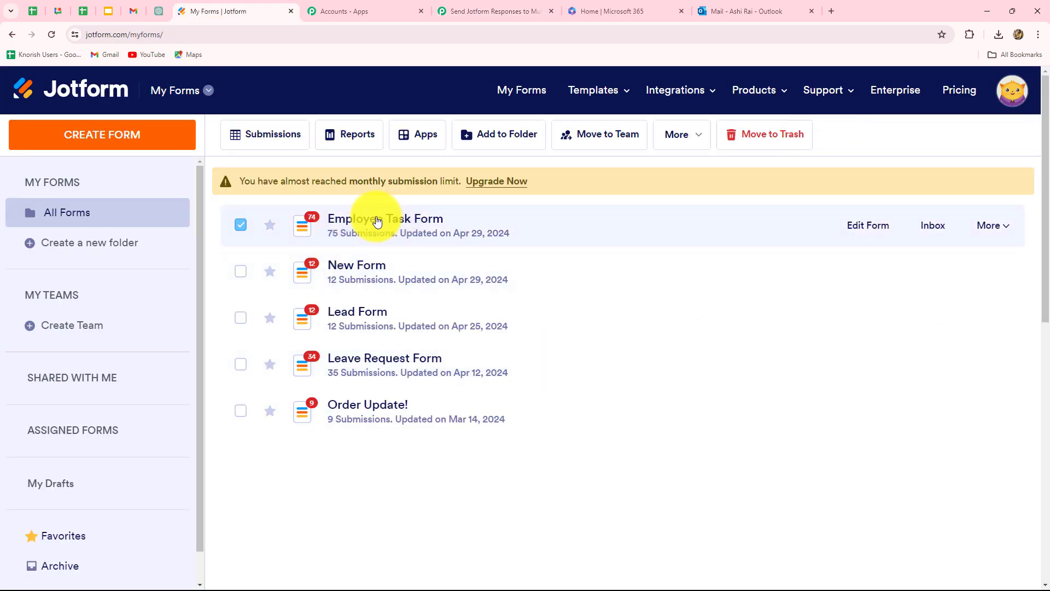
pyautogui.click(498, 10)
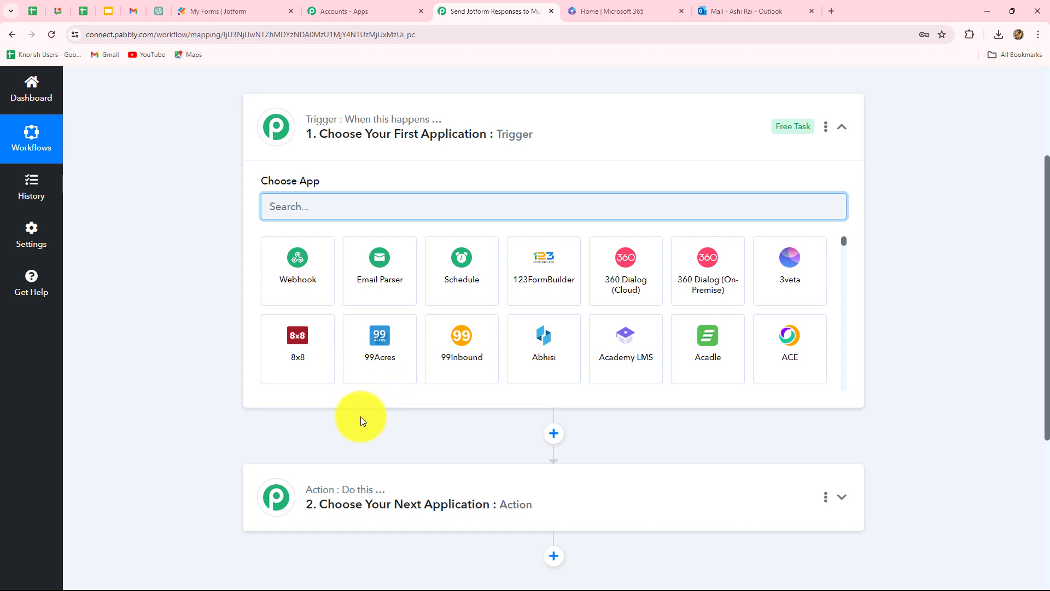
# Step: Set the trigger to Jotform with the New Response event
pyautogui.write('Jot')
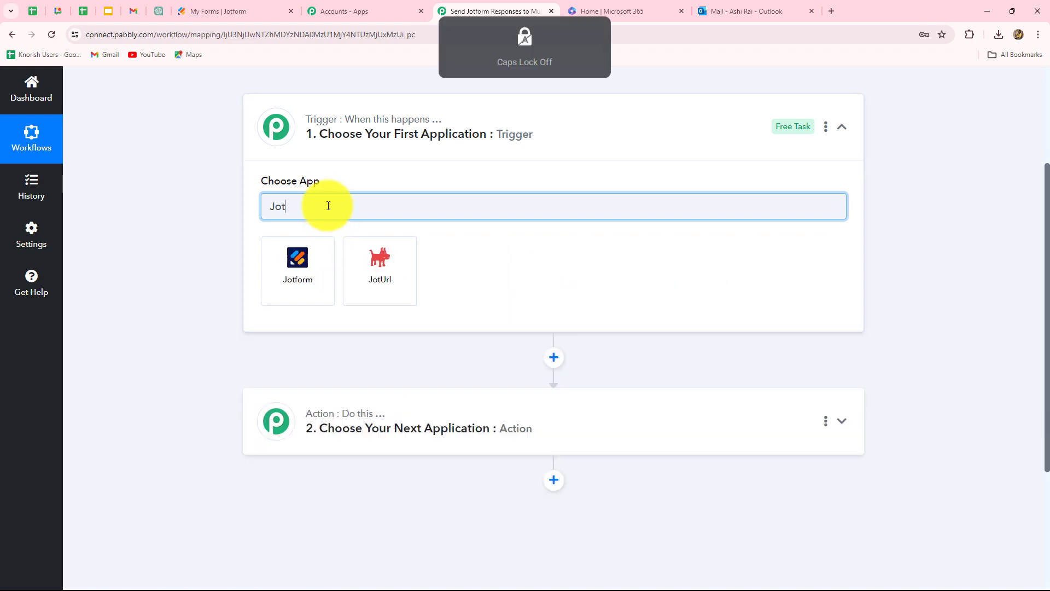
pyautogui.click(312, 249)
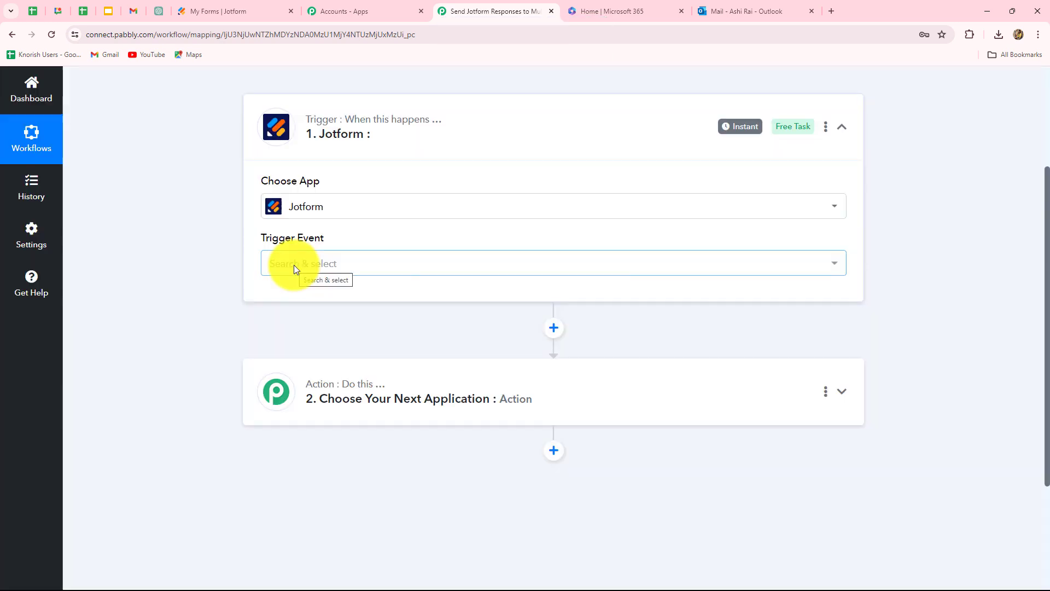
pyautogui.click(295, 267)
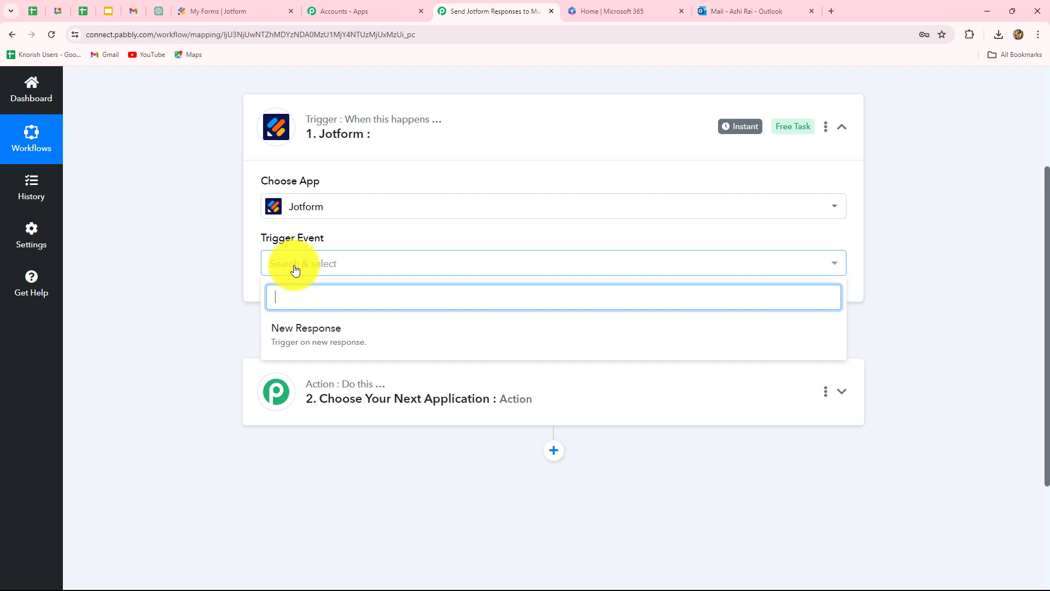
pyautogui.click(301, 344)
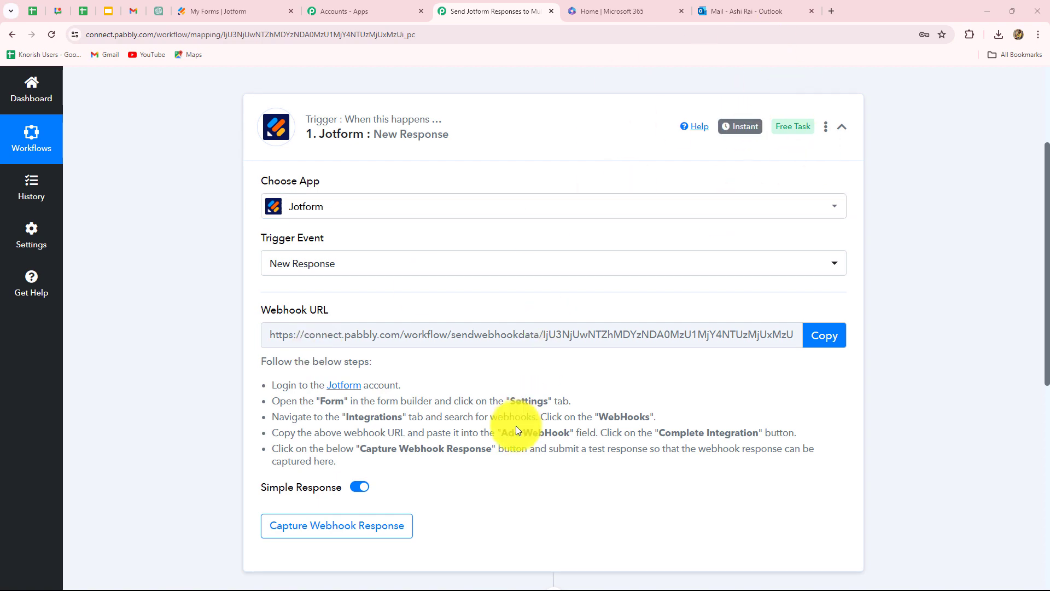
# Step: Copy the generated webhook URL and go to the Jotform forms list
pyautogui.scroll(-3, 516, 430)
pyautogui.scroll(2, 518, 430)
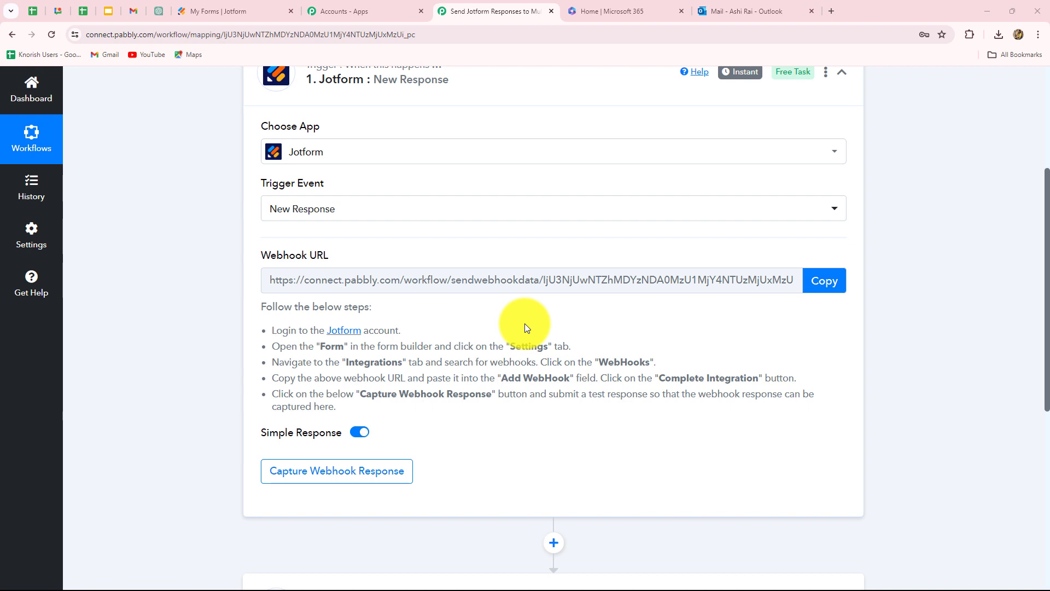
pyautogui.click(823, 281)
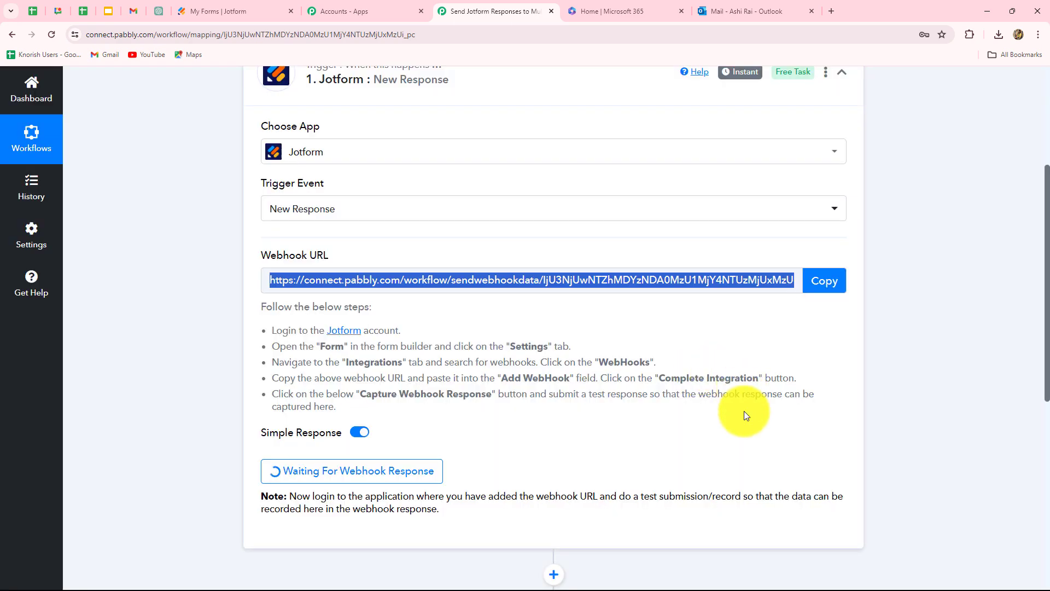
pyautogui.click(212, 7)
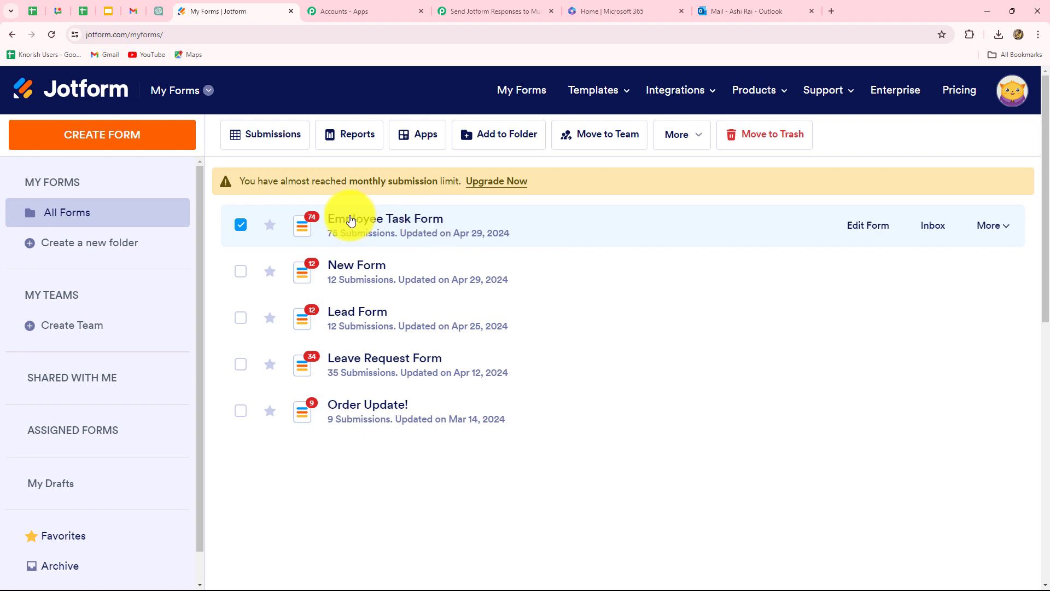
# Step: Open Employee Task Form in the builder and review its Name, Email, Employee ID, Video Created and Video Topic fields
pyautogui.click(856, 227)
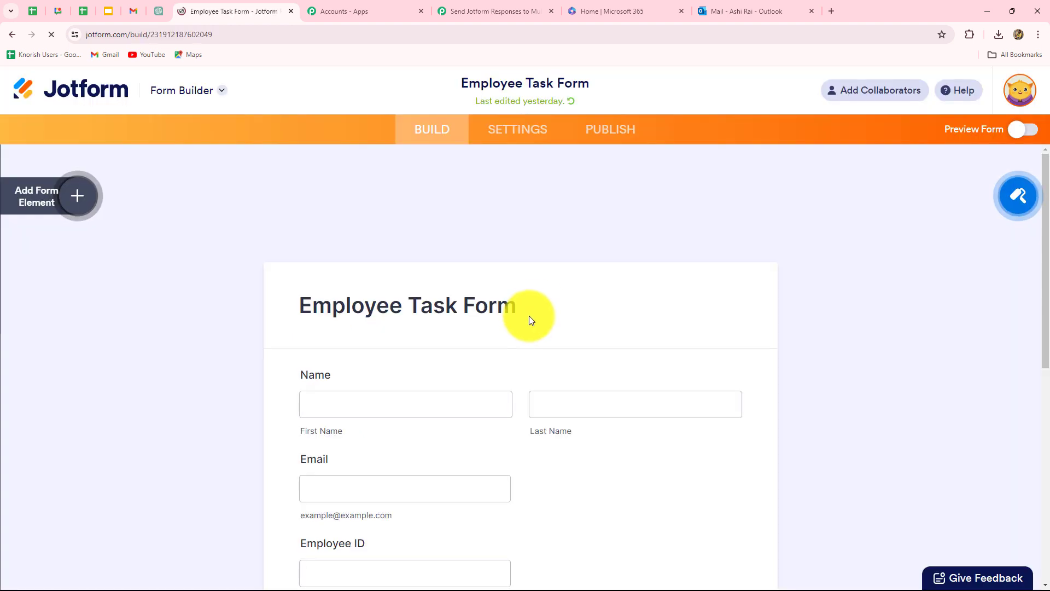
pyautogui.scroll(-4, 520, 266)
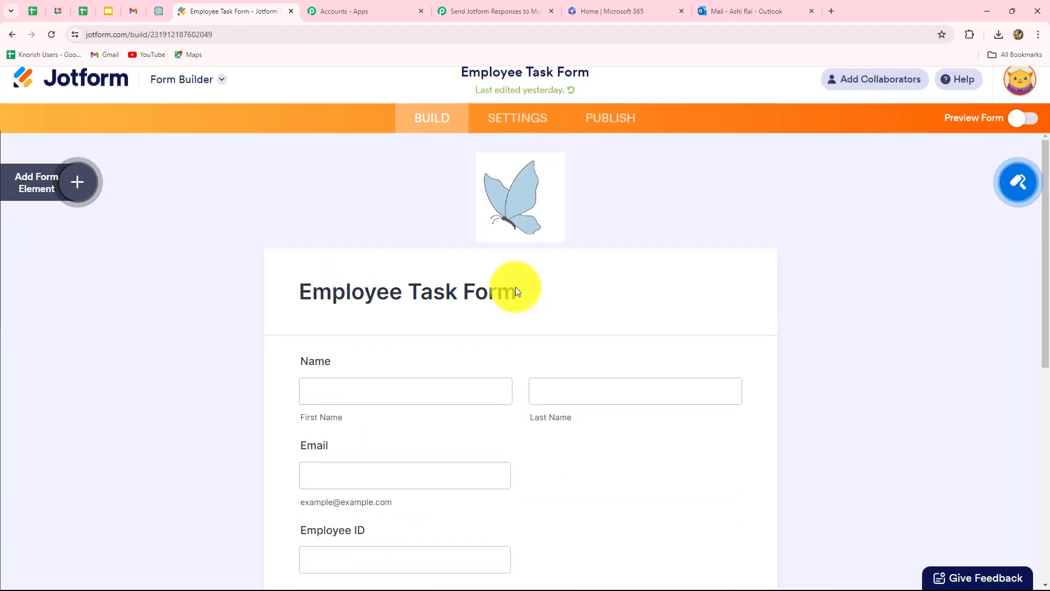
pyautogui.scroll(-5, 888, 386)
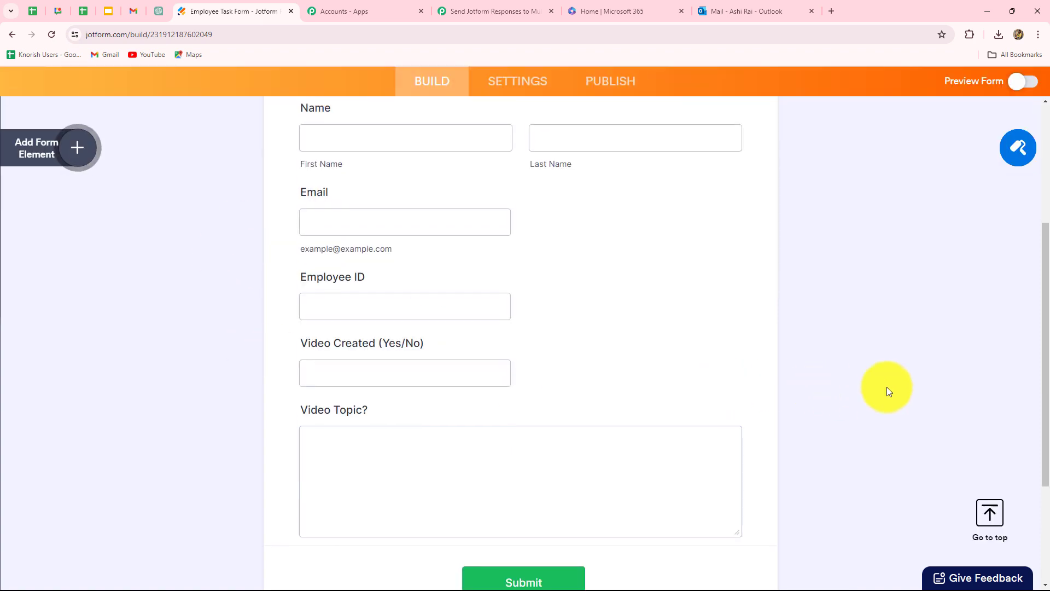
pyautogui.scroll(5, 887, 386)
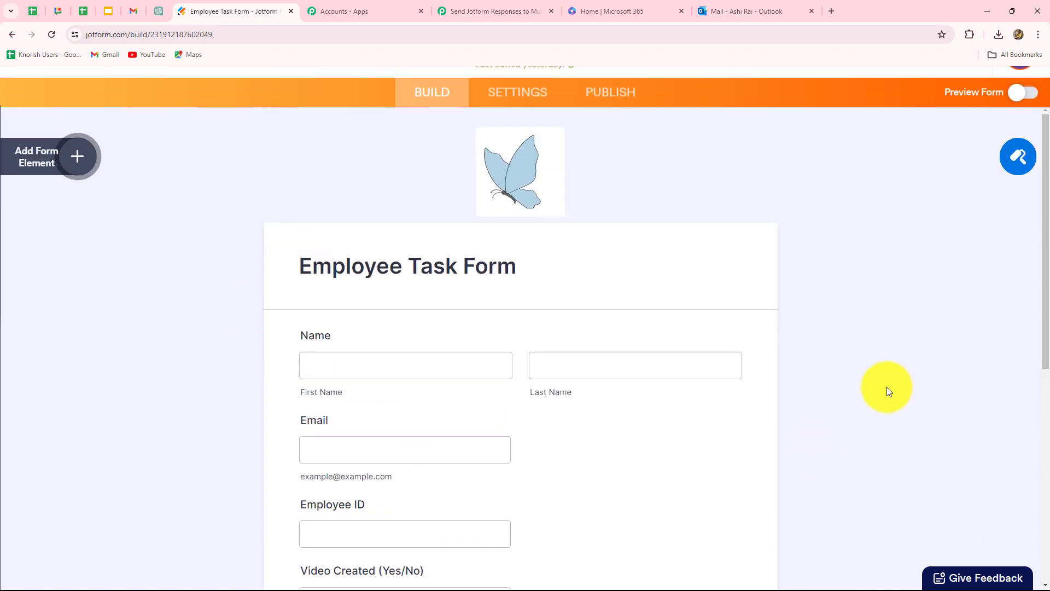
pyautogui.scroll(-3, 887, 386)
pyautogui.scroll(-5, 887, 386)
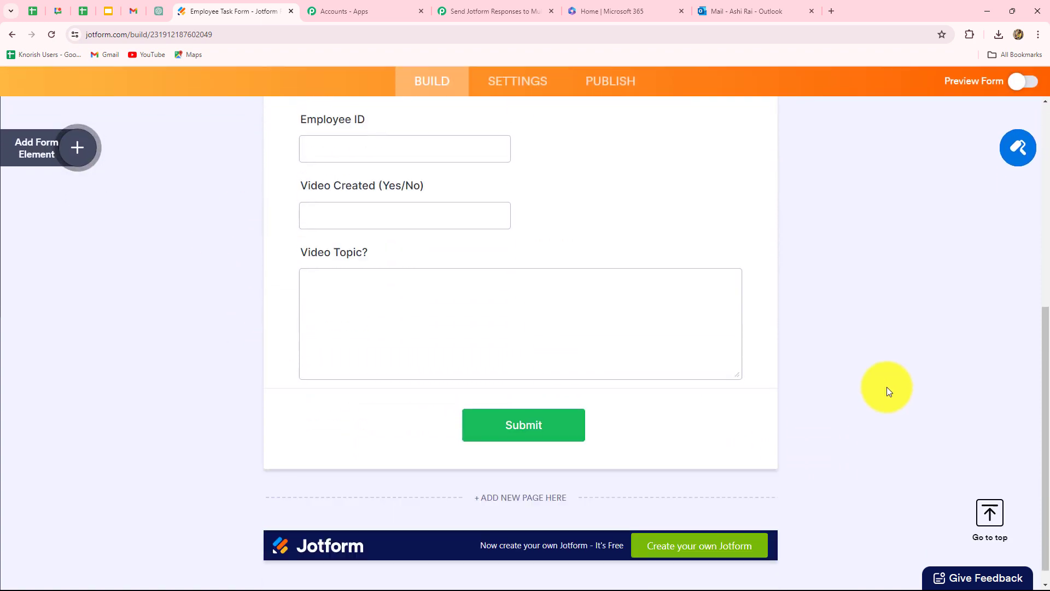
pyautogui.scroll(3, 888, 386)
pyautogui.scroll(1, 887, 386)
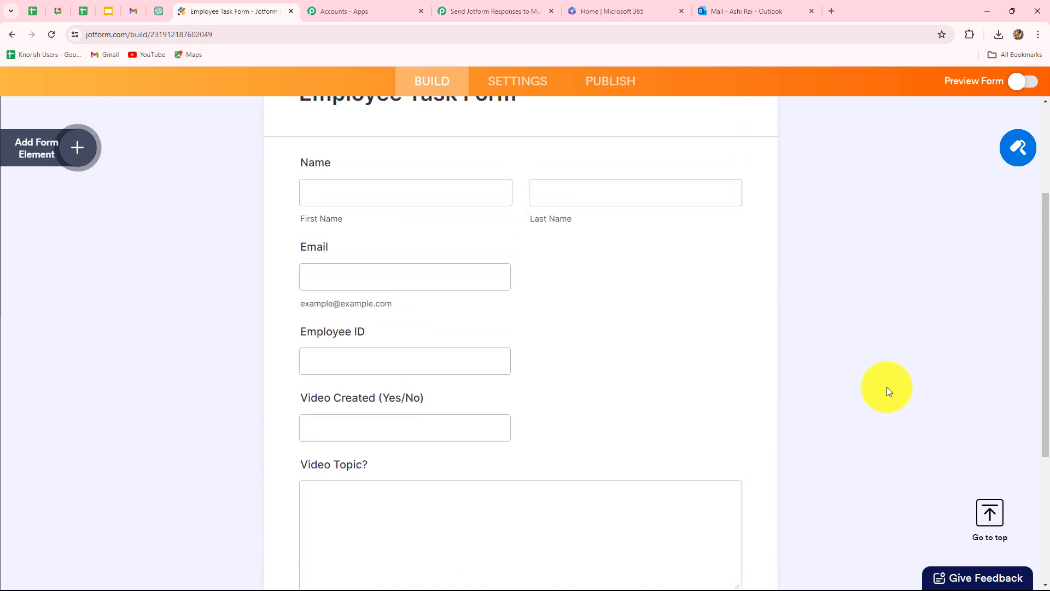
pyautogui.scroll(-2, 887, 388)
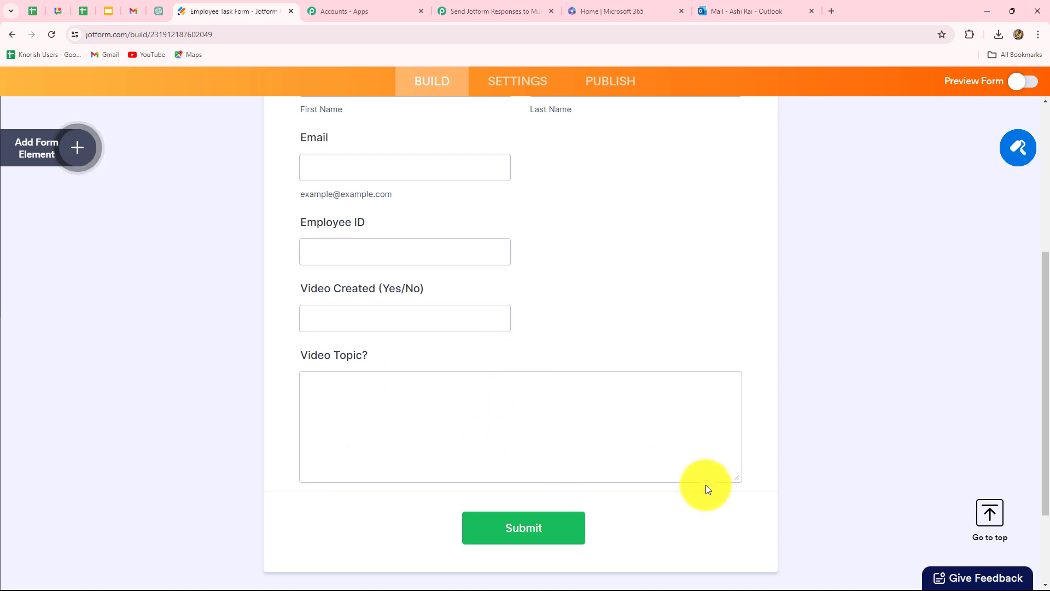
pyautogui.scroll(1, 705, 484)
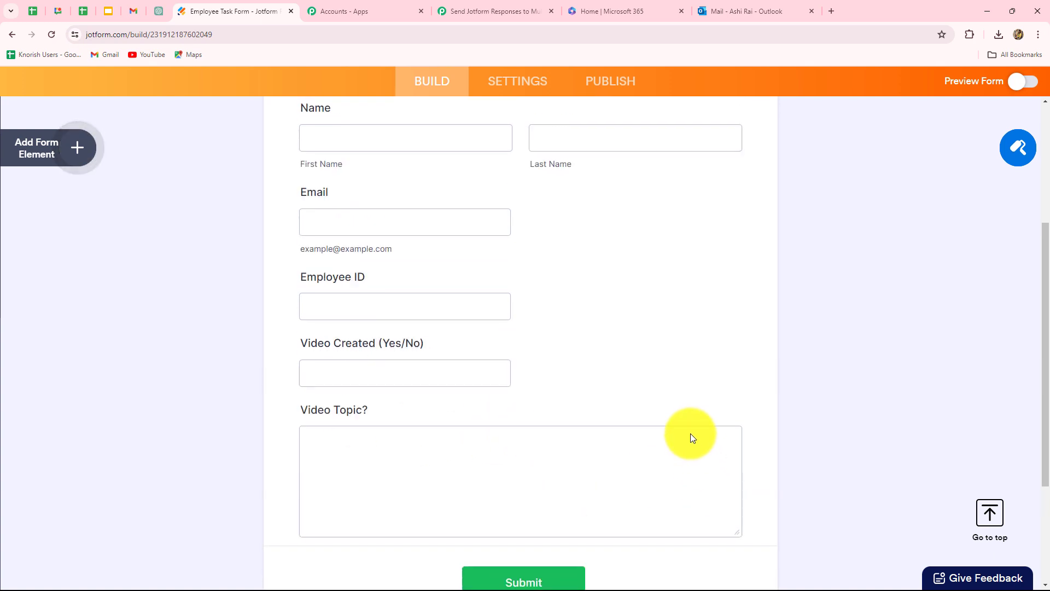
# Step: Open the WebHooks integration from the form's Settings > Integrations
pyautogui.click(516, 82)
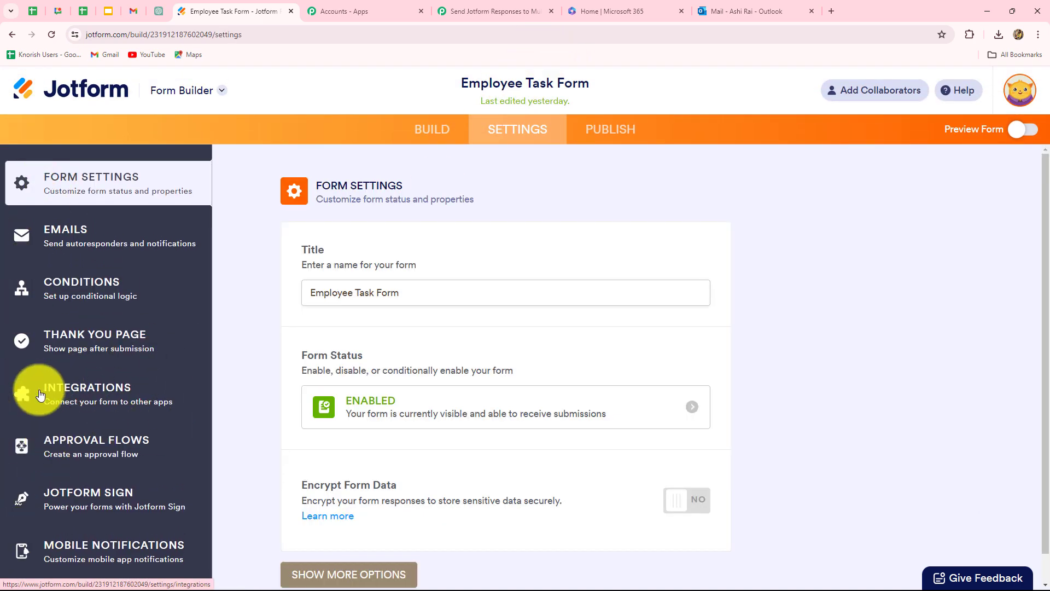
pyautogui.click(57, 389)
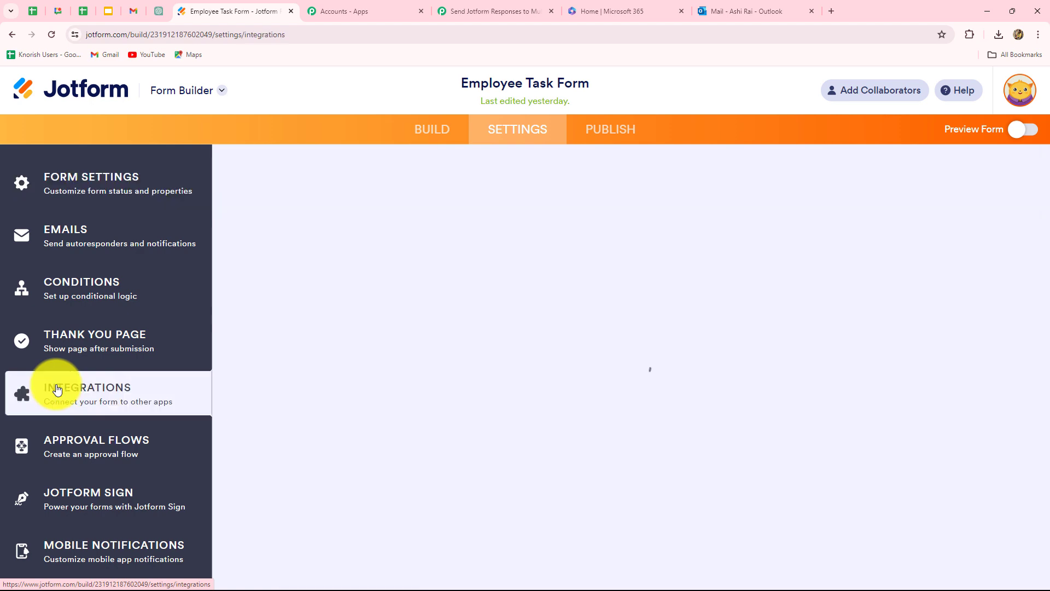
pyautogui.click(550, 235)
pyautogui.write('we')
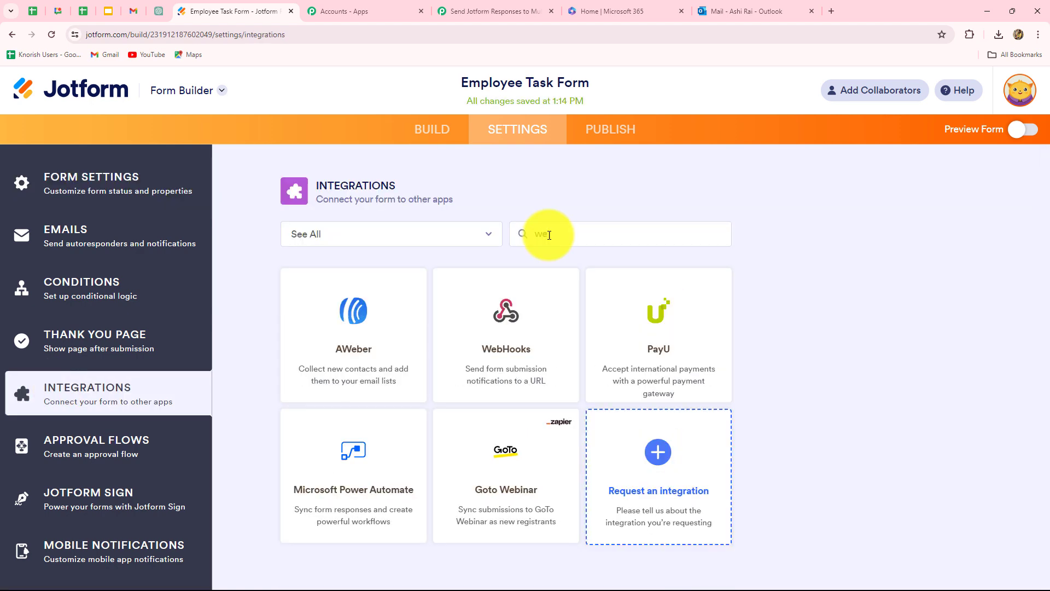
pyautogui.click(496, 328)
pyautogui.moveTo(349, 389); pyautogui.dragTo(290, 396)
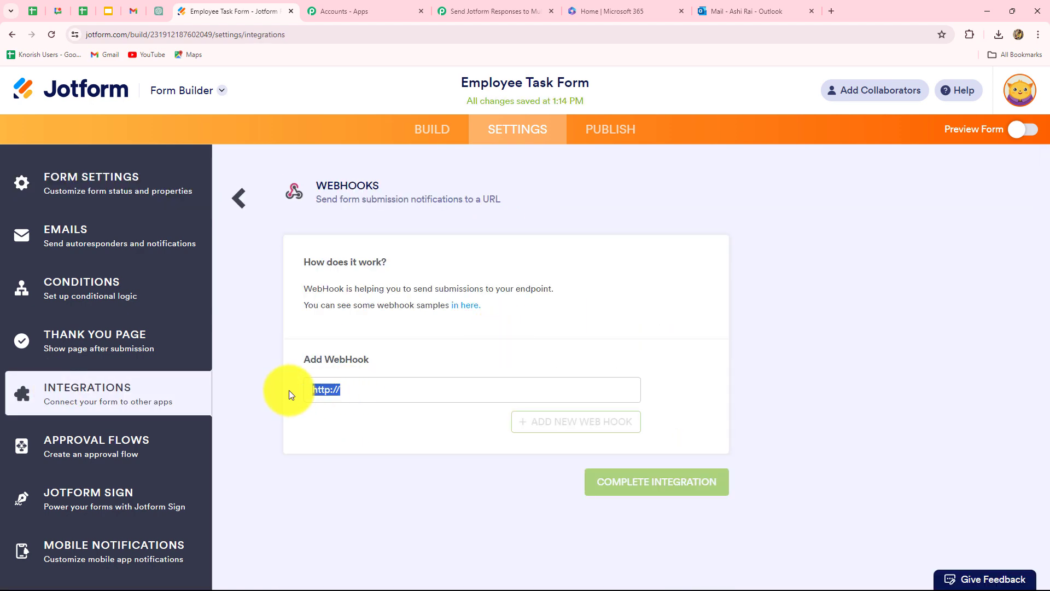
pyautogui.press('BackSpace')
pyautogui.hotkey('ctrl', 'v')
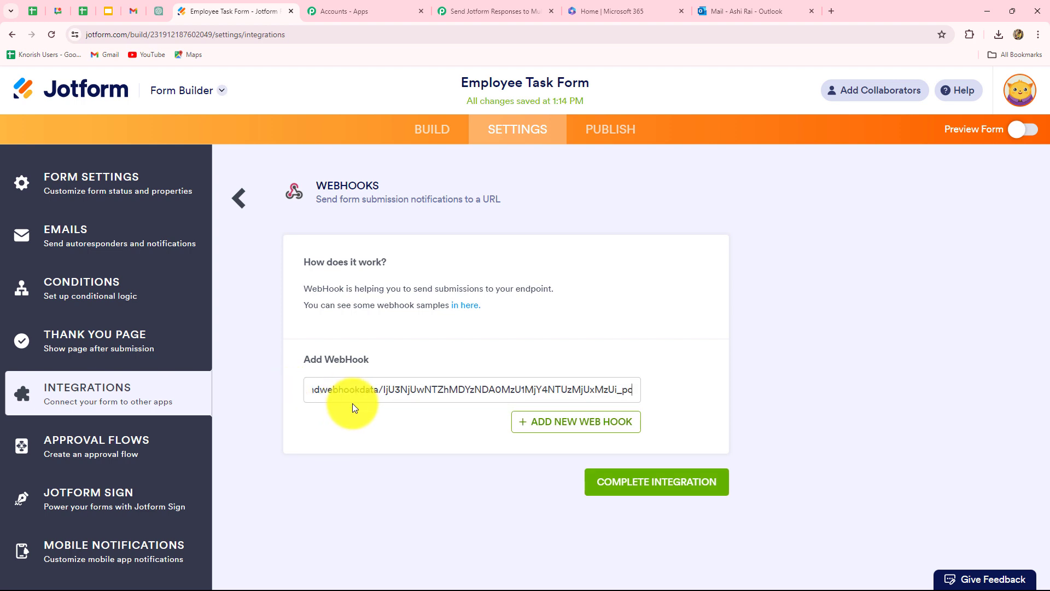
pyautogui.click(651, 490)
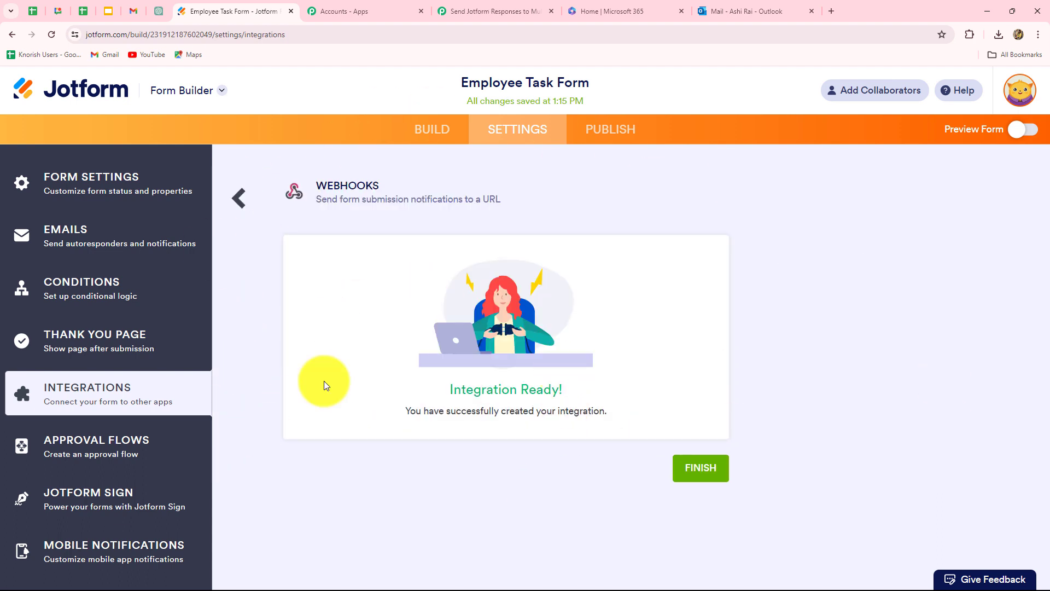
pyautogui.click(498, 9)
# Step: Check the Jotform trigger shows Waiting For Webhook Response, then return to the Jotform tab
pyautogui.scroll(-2, 764, 319)
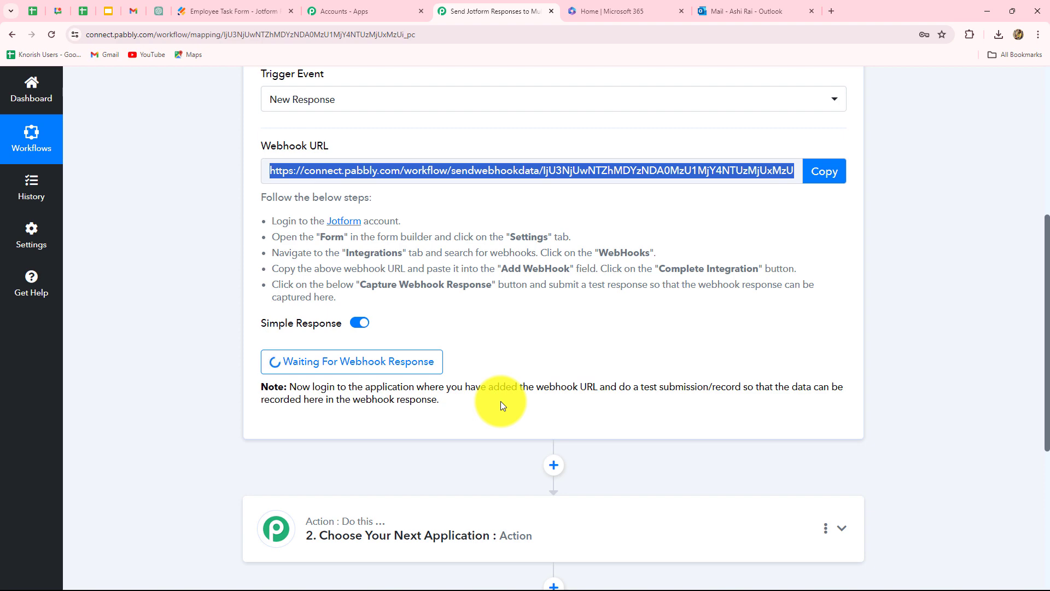
pyautogui.scroll(3, 500, 401)
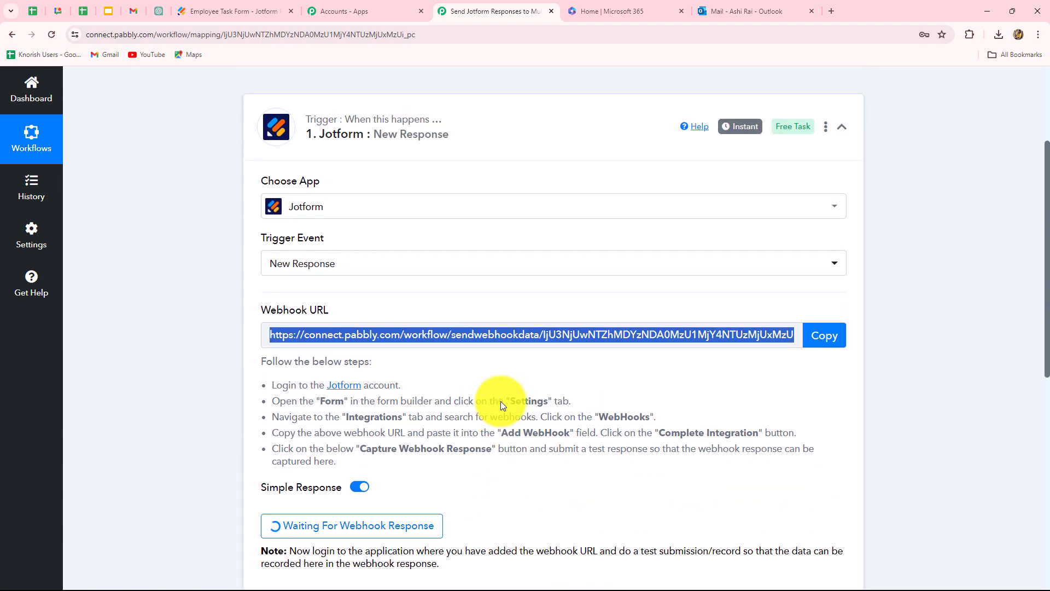
pyautogui.scroll(-2, 501, 401)
pyautogui.scroll(-1, 501, 401)
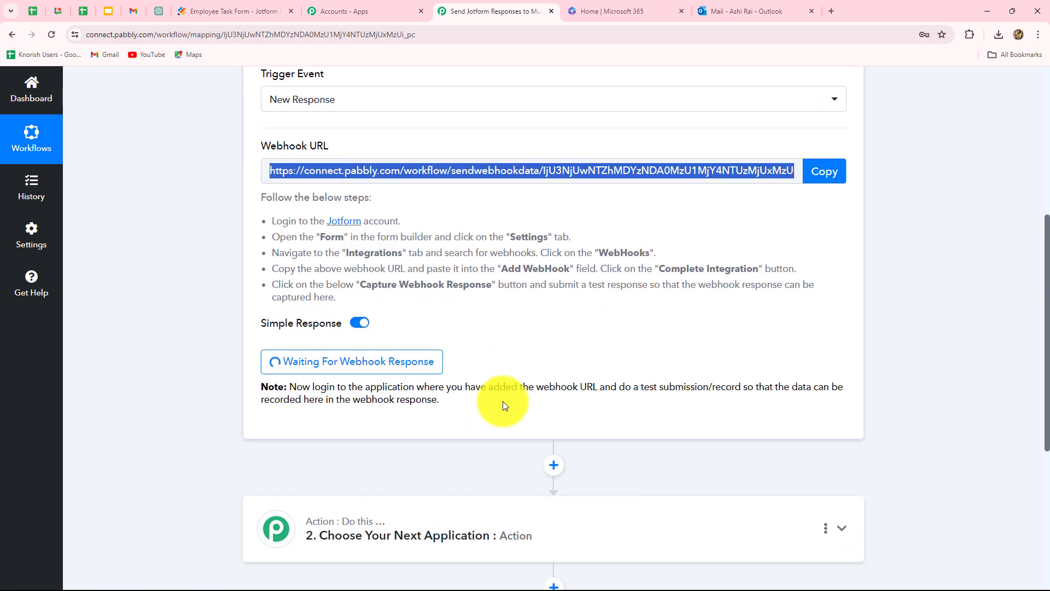
pyautogui.click(214, 10)
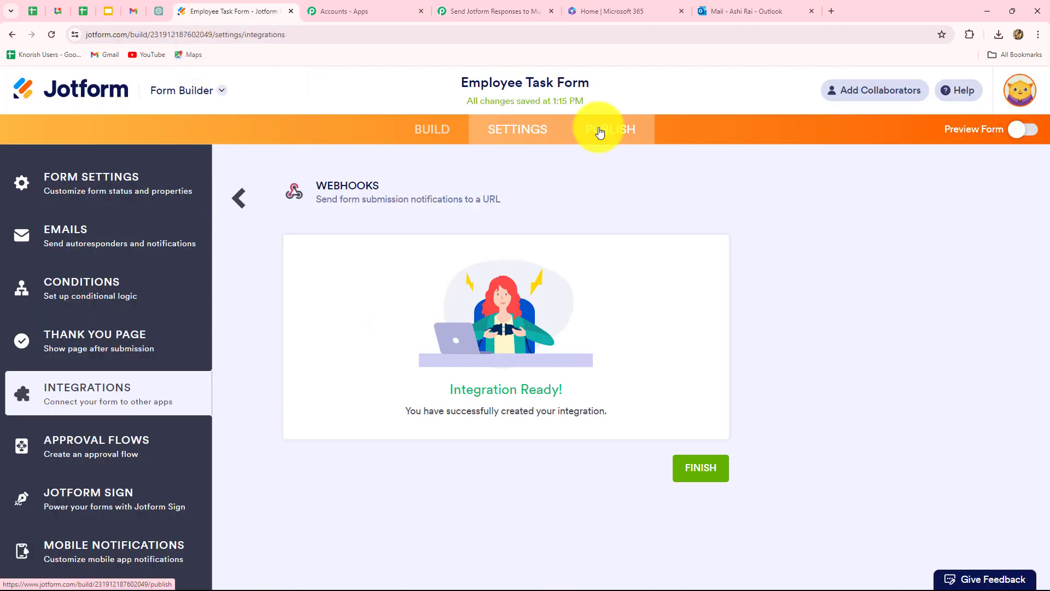
# Step: Copy the form's public link from Publish and load the live form in a new tab
pyautogui.click(600, 132)
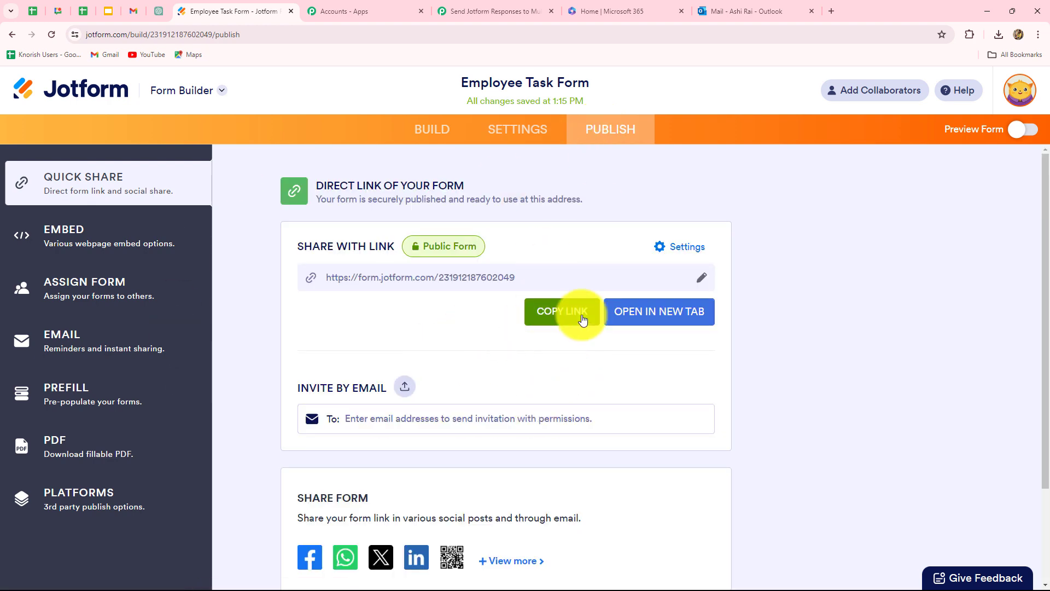
pyautogui.click(582, 311)
pyautogui.click(831, 11)
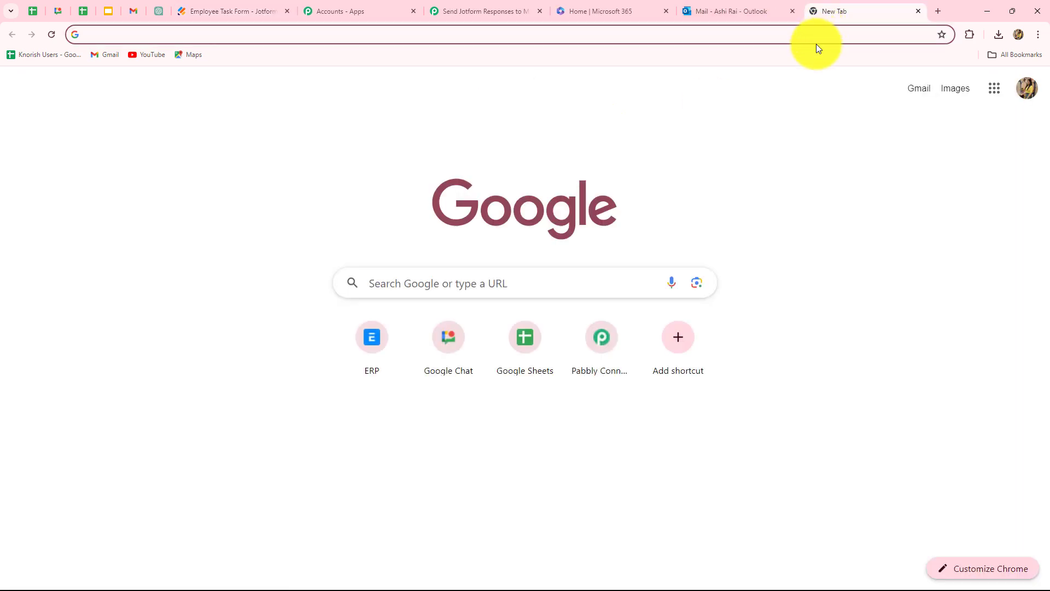
pyautogui.hotkey('ctrl', 'v')
pyautogui.press('Return')
pyautogui.scroll(-4, 909, 385)
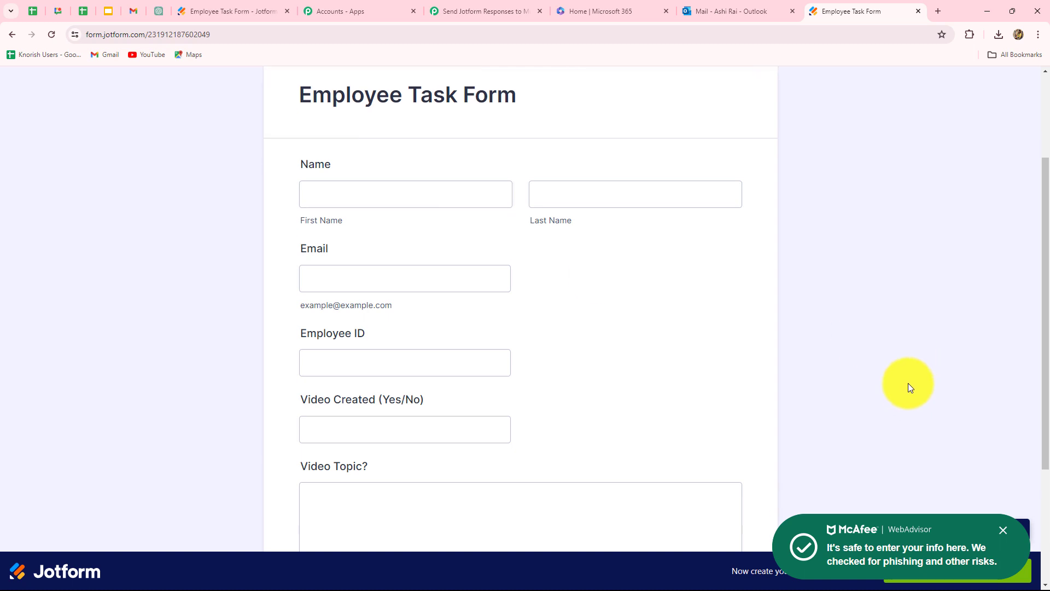
pyautogui.scroll(4, 907, 383)
pyautogui.scroll(-3, 879, 379)
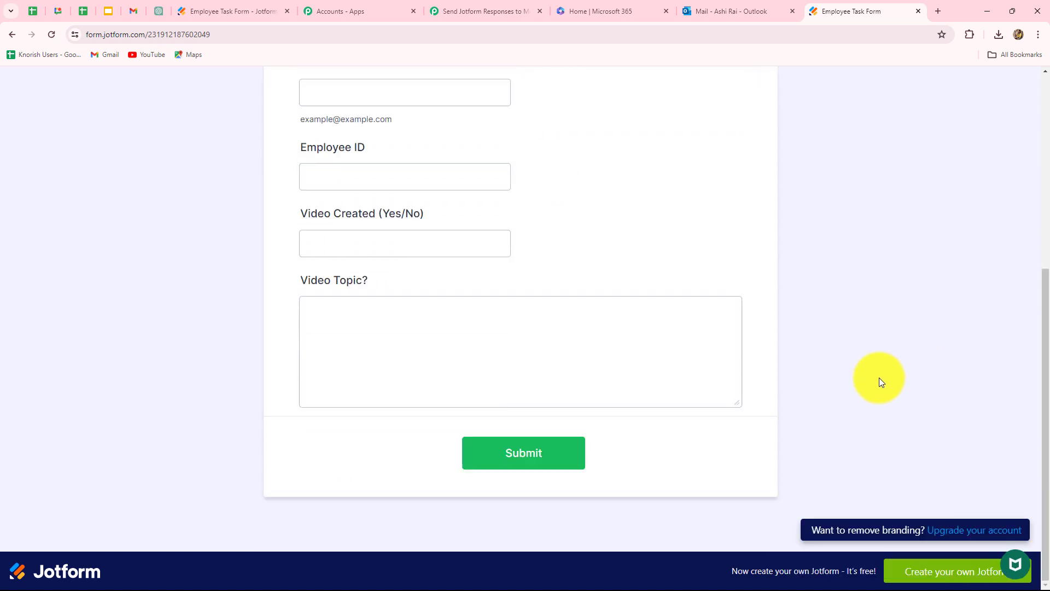
pyautogui.scroll(4, 879, 375)
# Step: Fill in the respondent's first and last name, email and employee ID
pyautogui.click(418, 234)
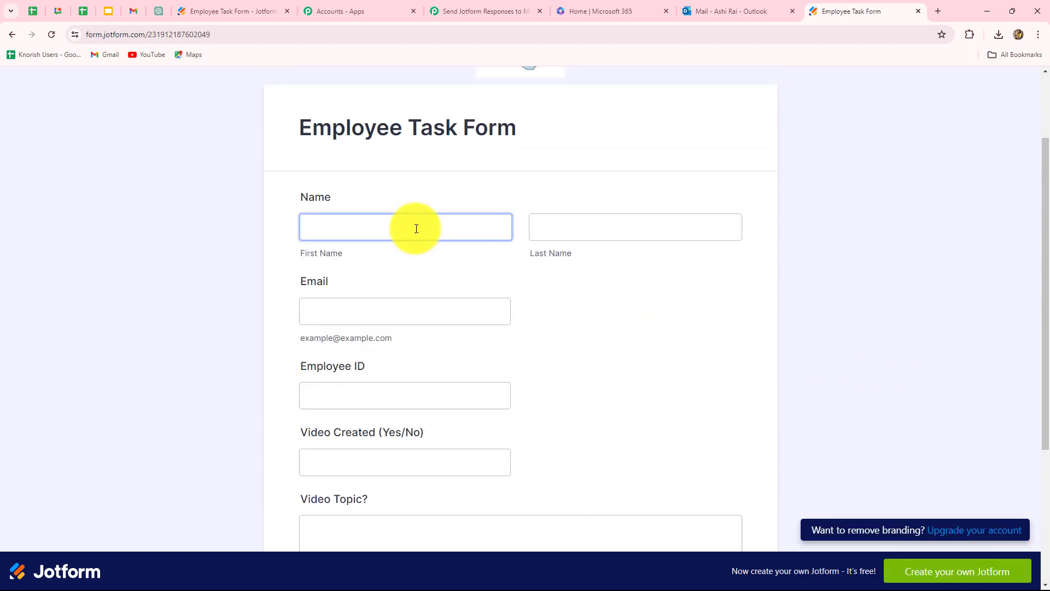
pyautogui.click(416, 229)
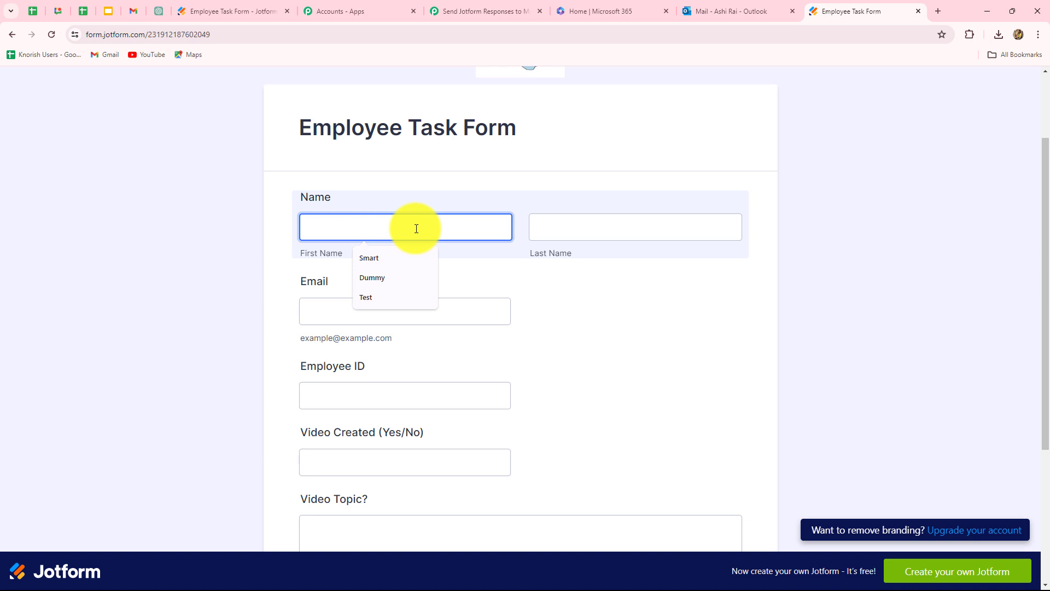
pyautogui.write('New')
pyautogui.click(547, 239)
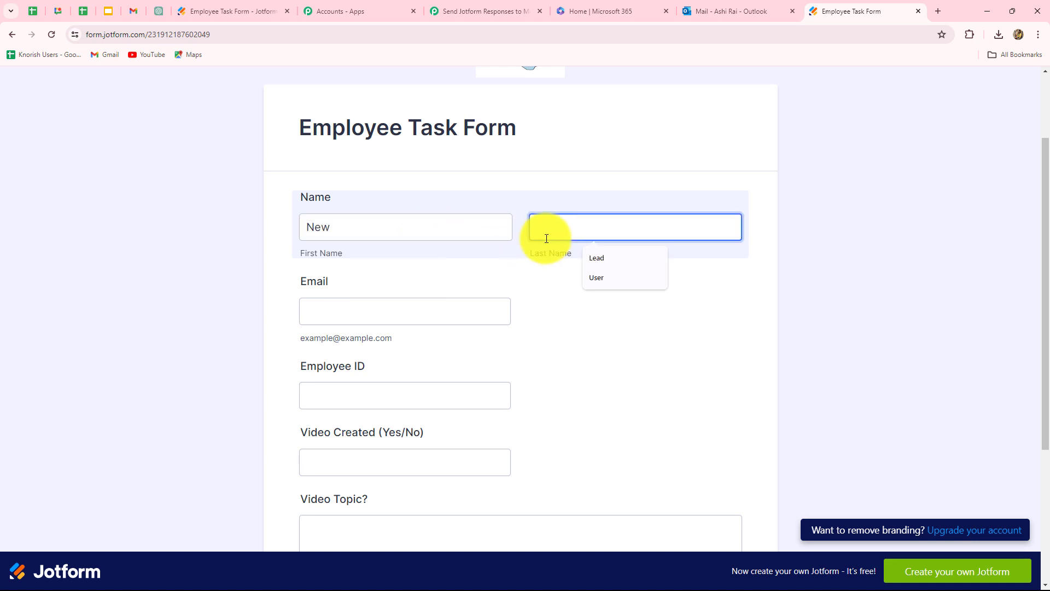
pyautogui.write('Employee')
pyautogui.scroll(-1, 533, 274)
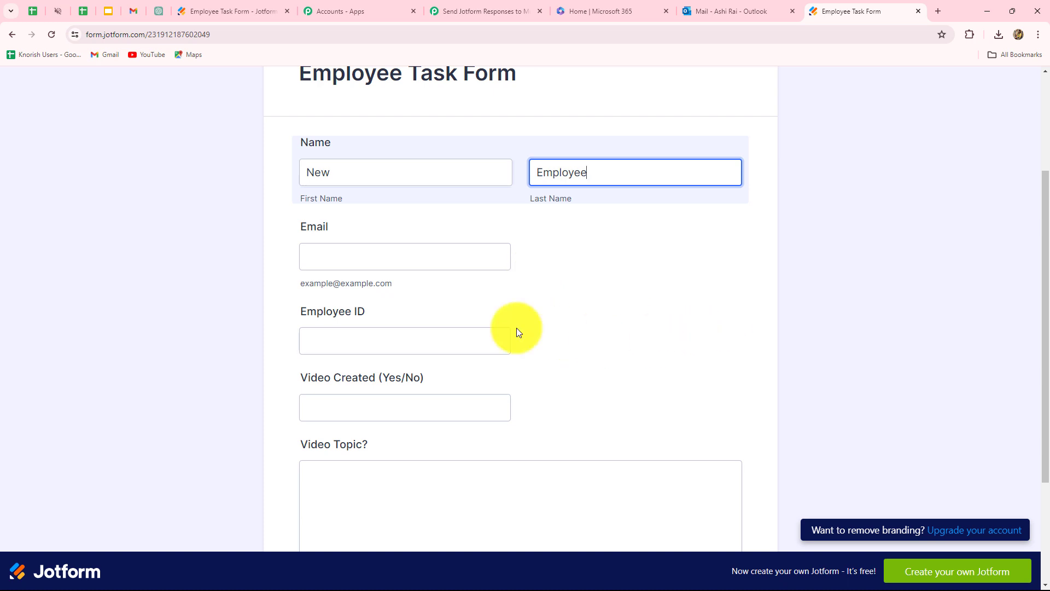
pyautogui.click(317, 258)
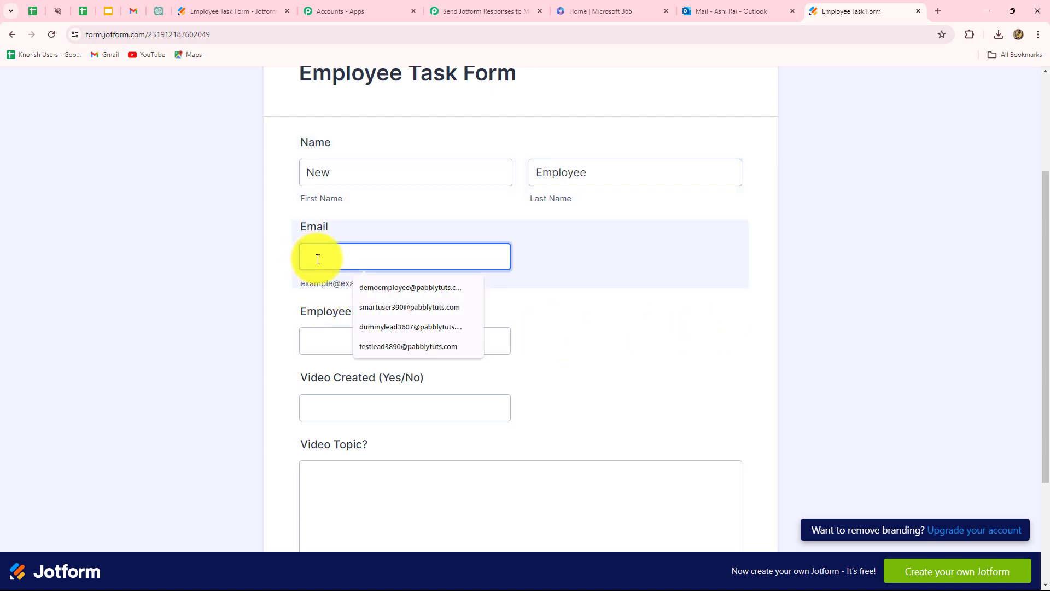
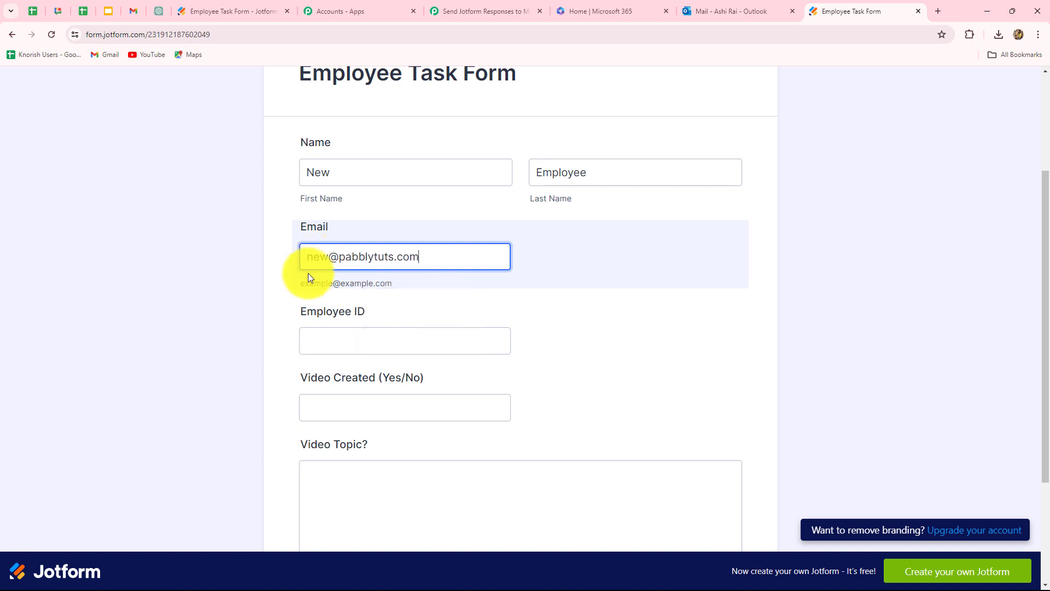
pyautogui.scroll(-2, 307, 274)
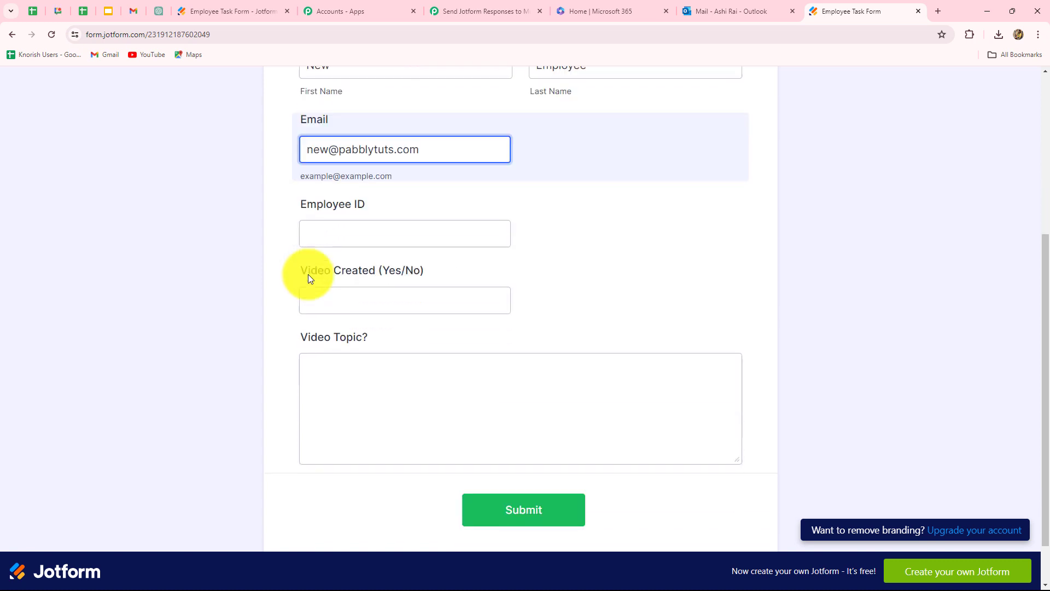
pyautogui.click(317, 229)
pyautogui.write('new1209')
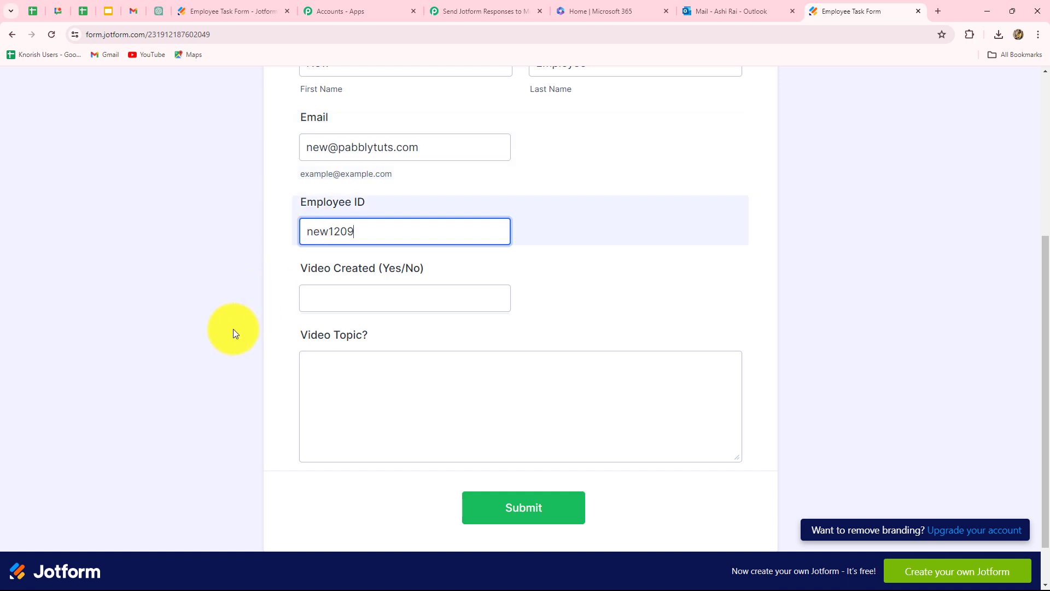
# Step: Set Video Created to Yes, video topic '1. Sustainable Development', and submit the response
pyautogui.click(331, 300)
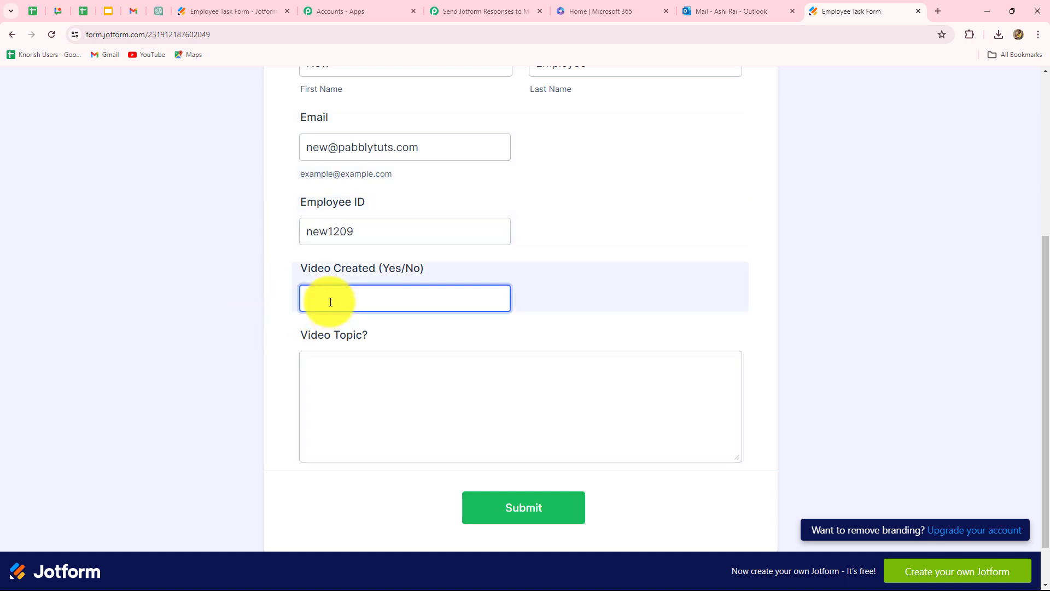
pyautogui.write('Yes')
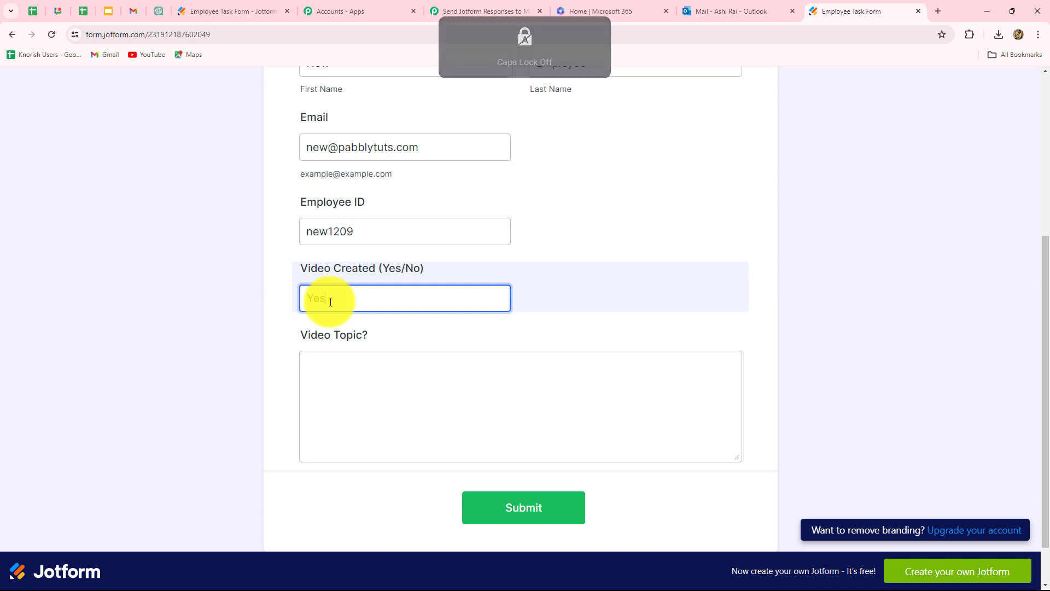
pyautogui.click(335, 372)
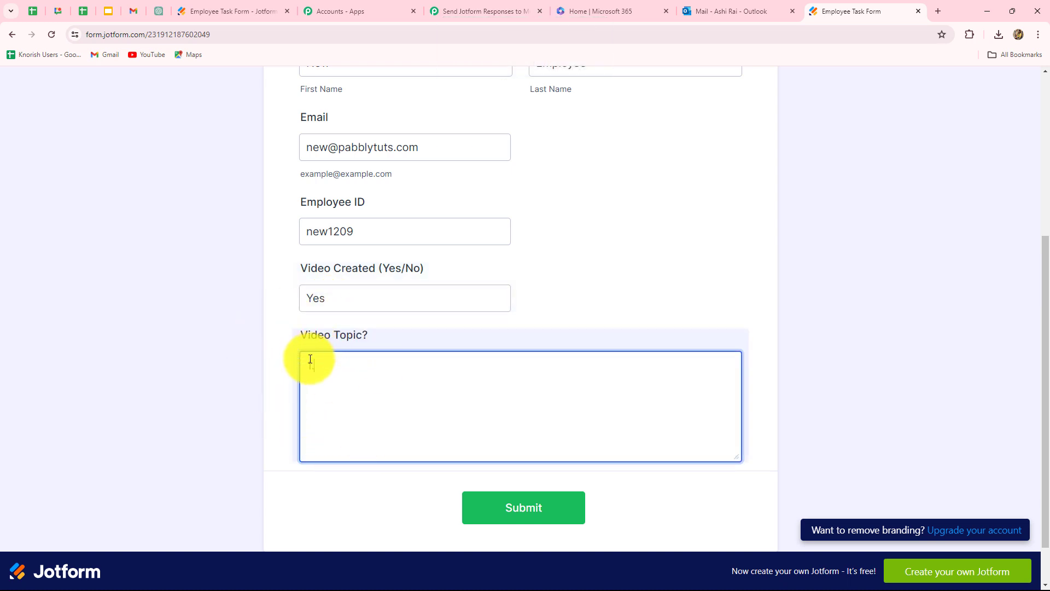
pyautogui.write('1.')
pyautogui.hotkey('ctrl', 'v')
pyautogui.scroll(3, 391, 381)
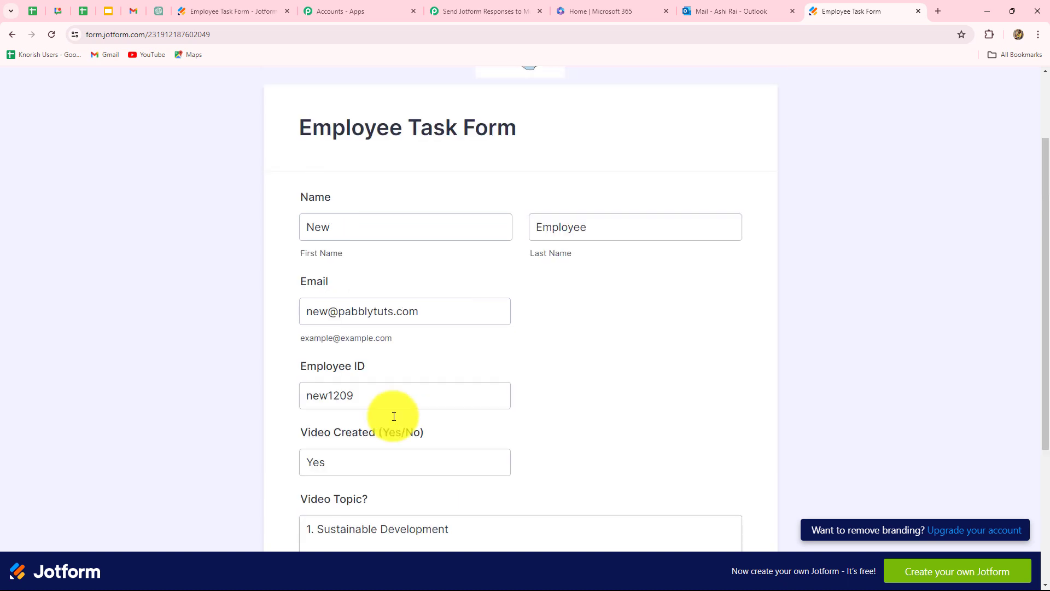
pyautogui.scroll(-4, 579, 307)
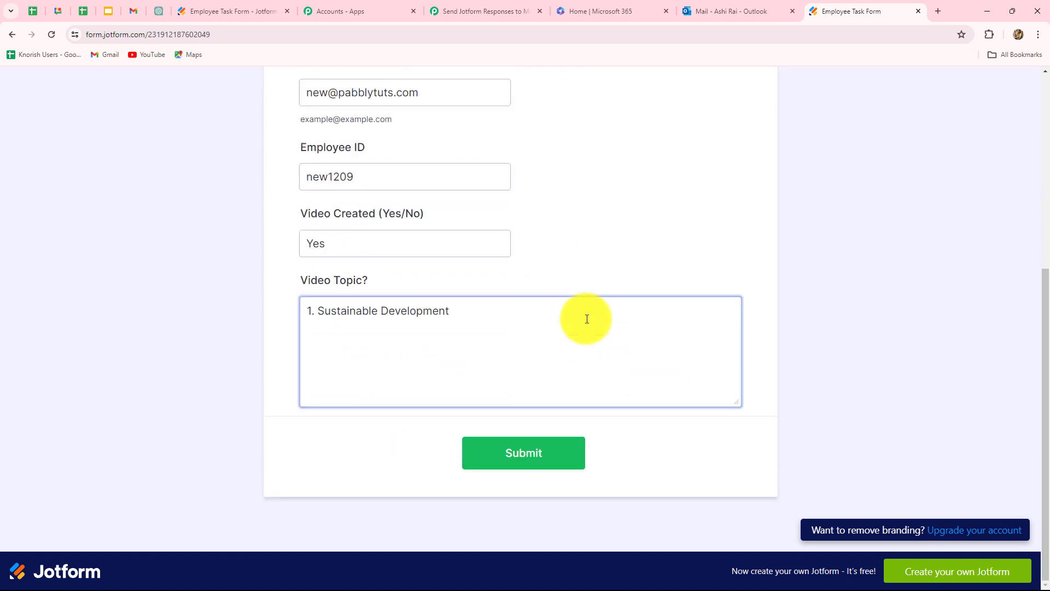
pyautogui.click(515, 450)
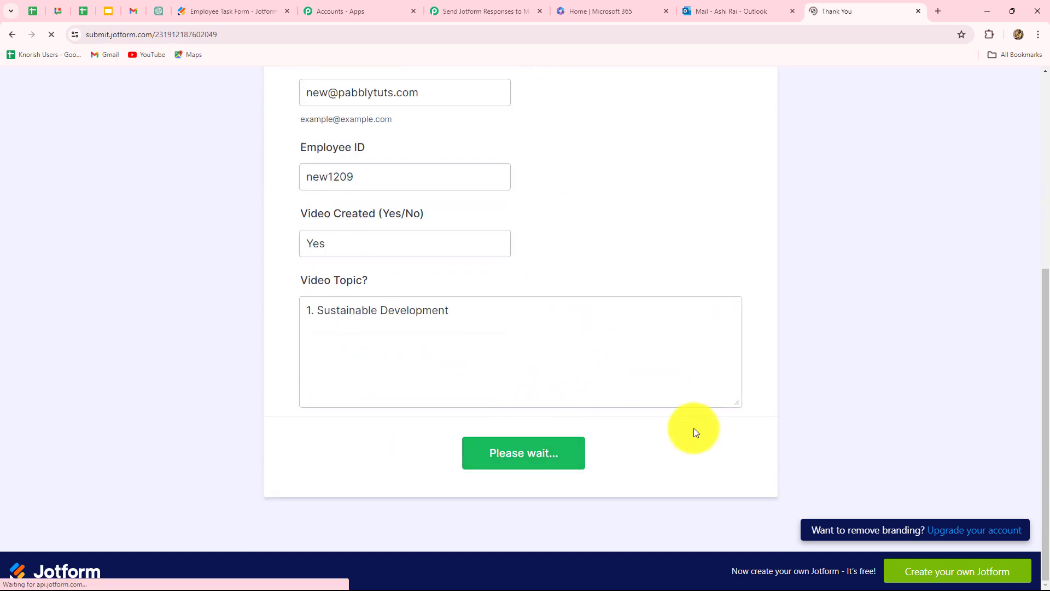
pyautogui.click(492, 11)
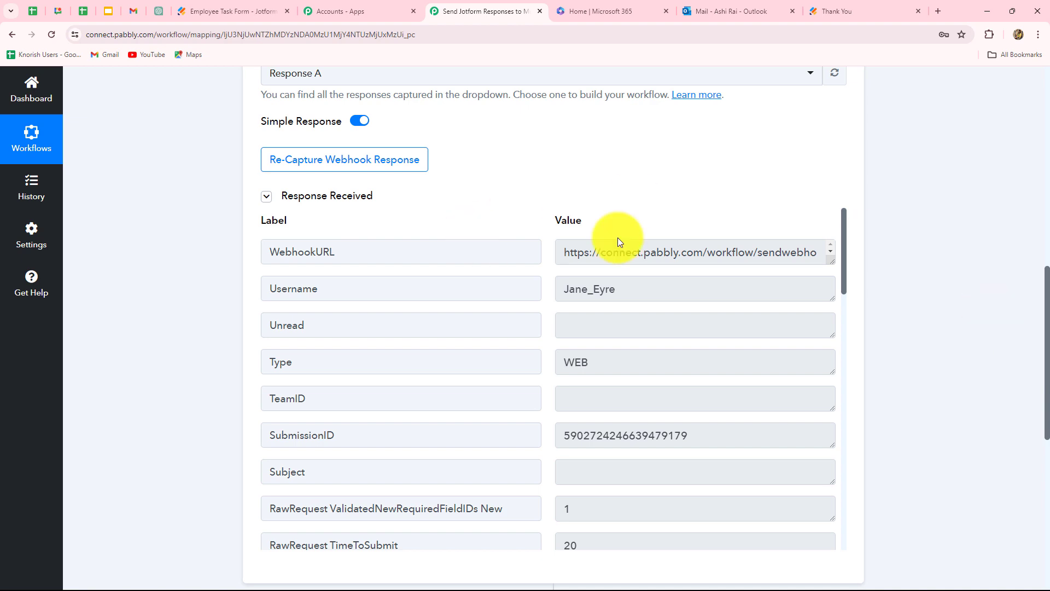
# Step: Inspect the captured response fields, including respondent name, email and FormTitle Employee Task Form
pyautogui.scroll(-2, 604, 511)
pyautogui.scroll(2, 604, 511)
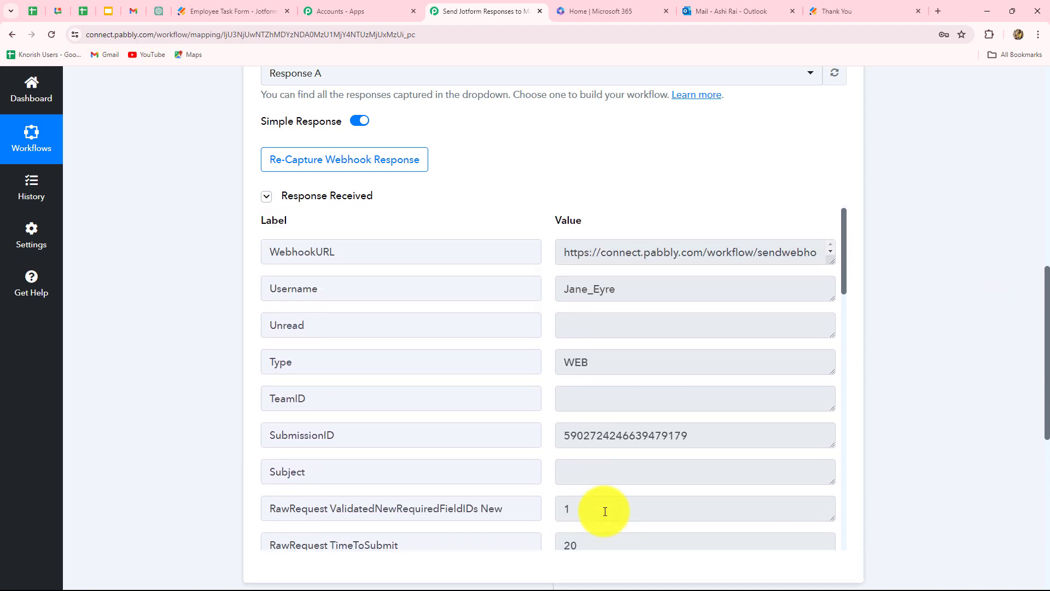
pyautogui.moveTo(567, 249); pyautogui.dragTo(787, 255)
pyautogui.scroll(-1, 851, 286)
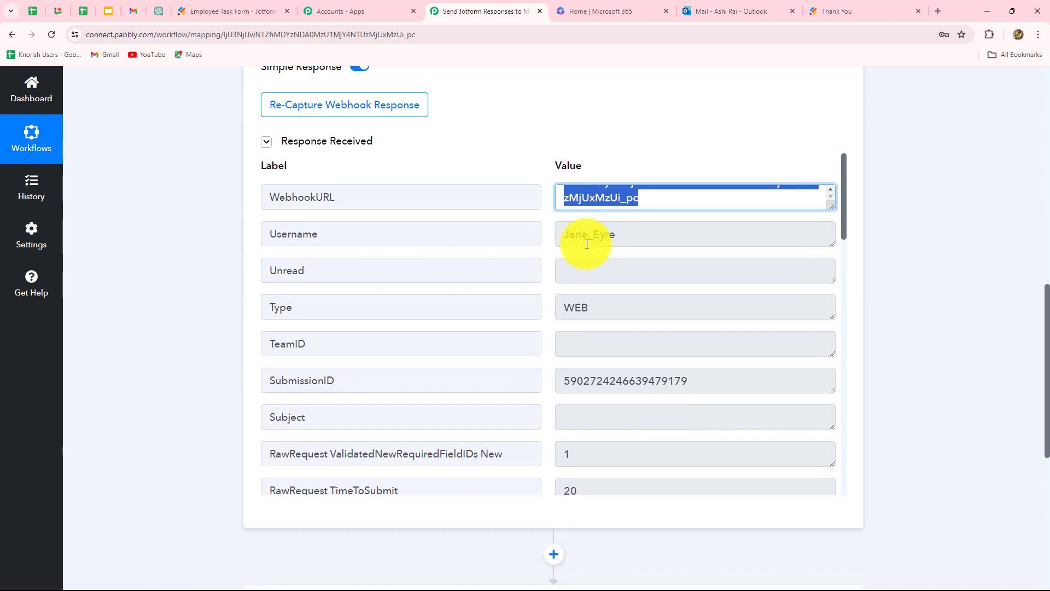
pyautogui.scroll(-3, 650, 327)
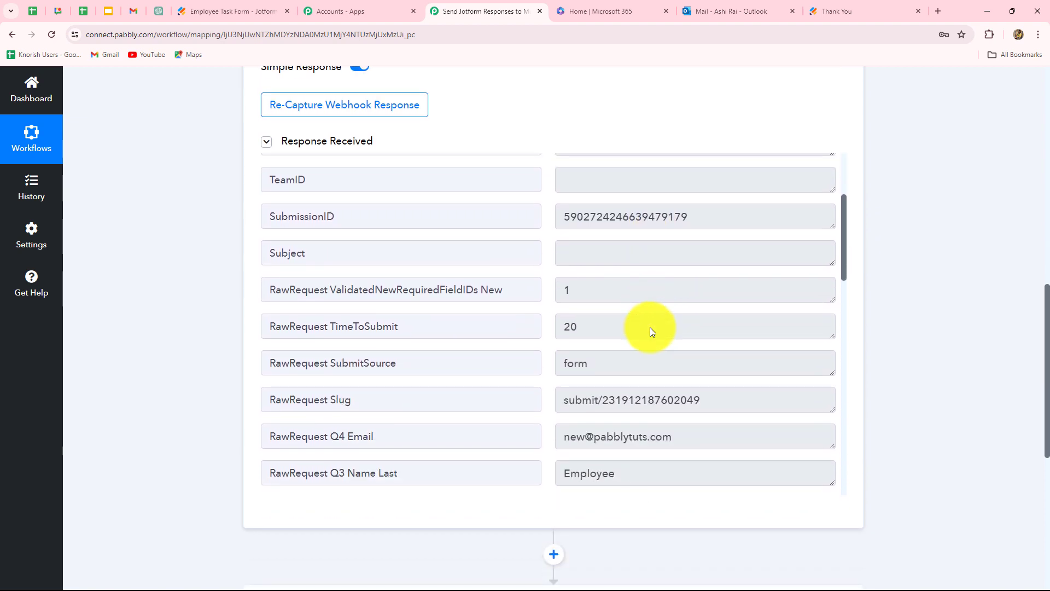
pyautogui.moveTo(556, 214); pyautogui.dragTo(804, 218)
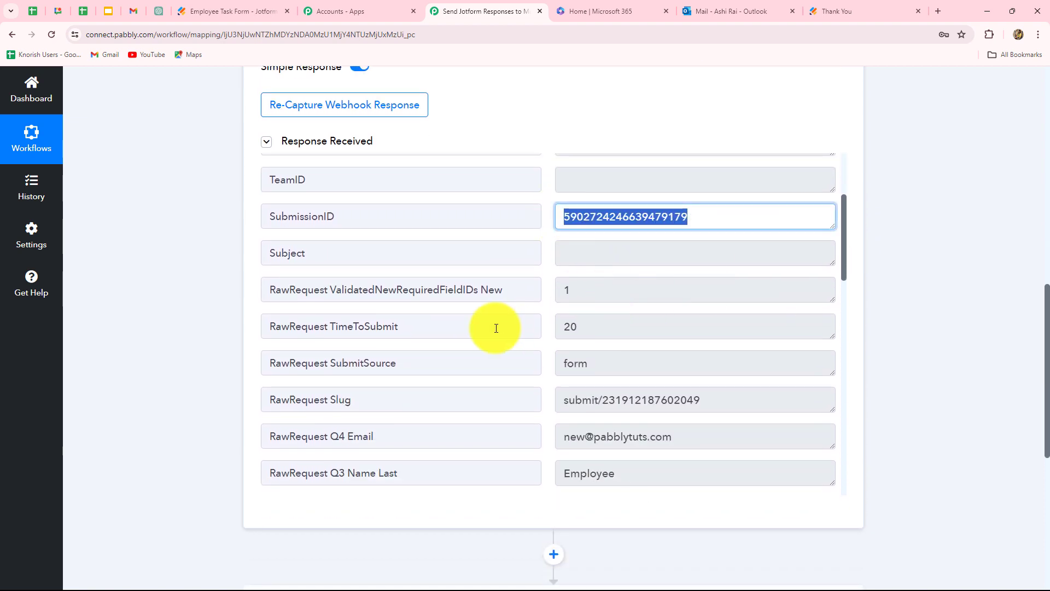
pyautogui.click(601, 436)
pyautogui.scroll(-3, 599, 383)
pyautogui.hotkey('shift', 'Home')
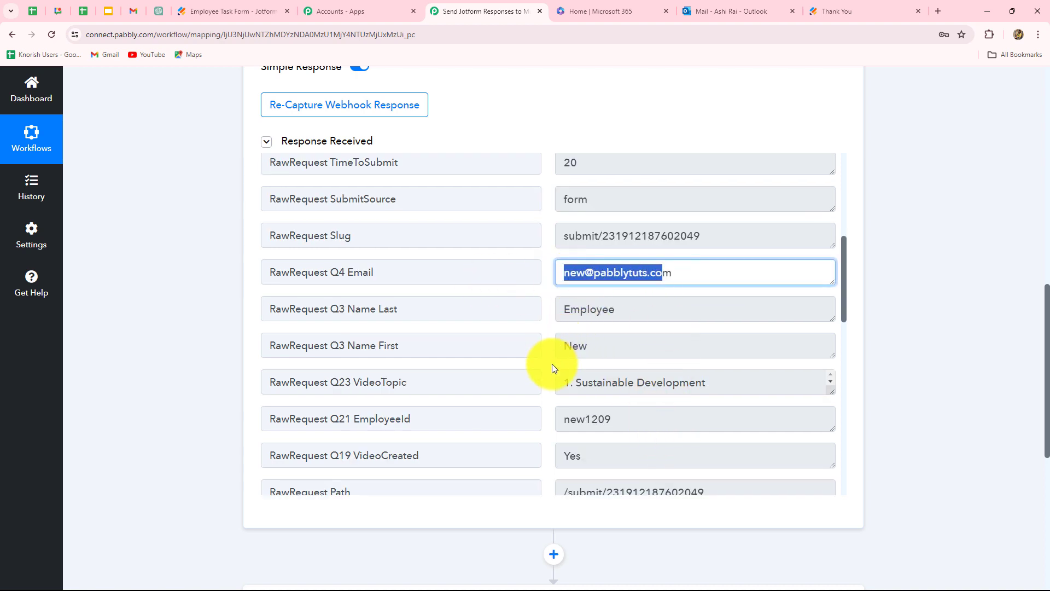
pyautogui.scroll(-2, 741, 382)
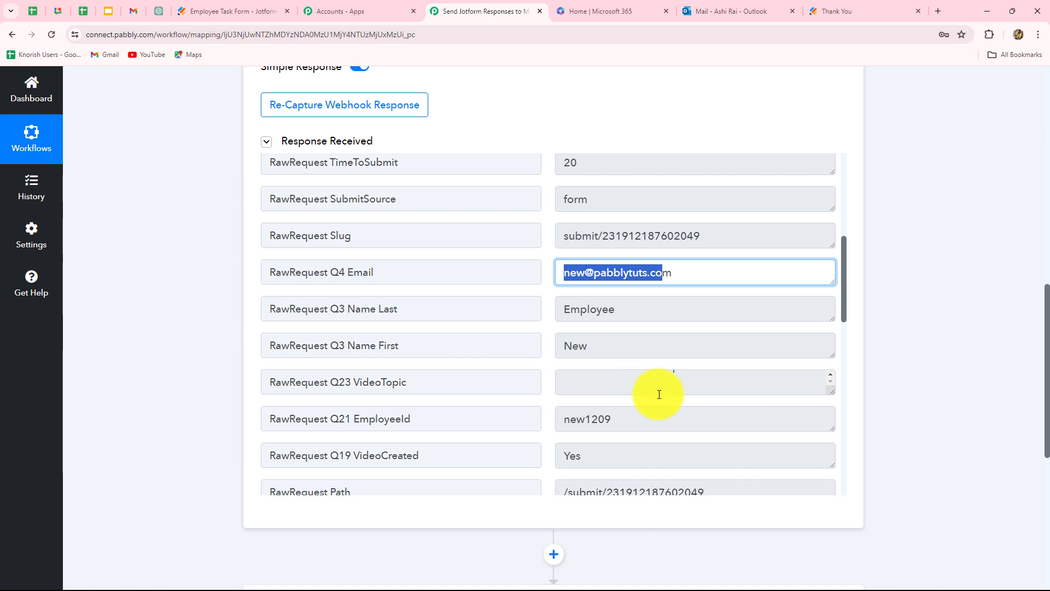
pyautogui.scroll(-3, 607, 383)
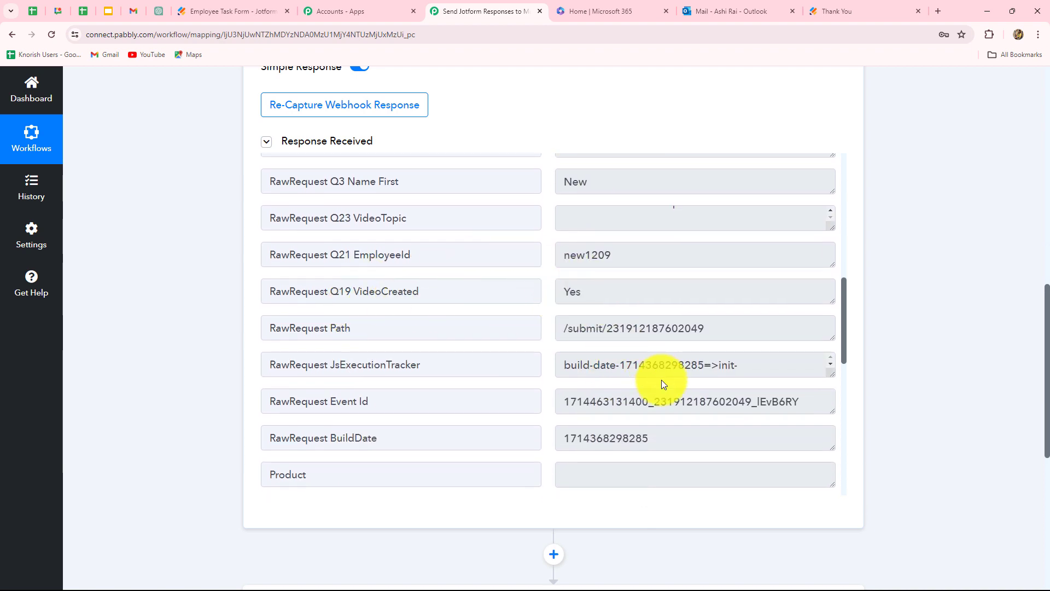
pyautogui.scroll(-4, 662, 382)
pyautogui.scroll(-5, 662, 382)
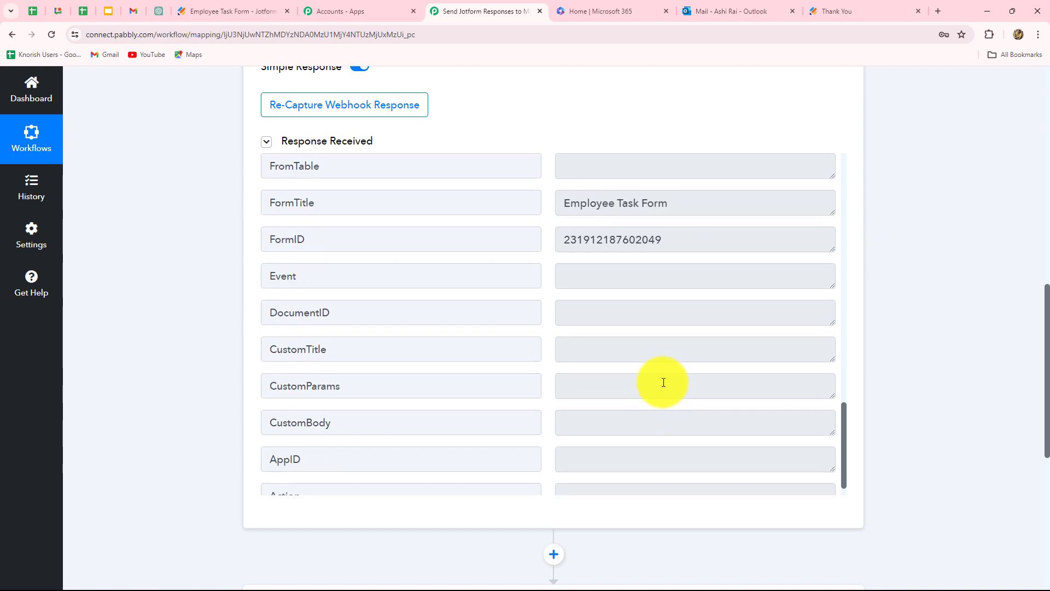
pyautogui.scroll(4, 664, 382)
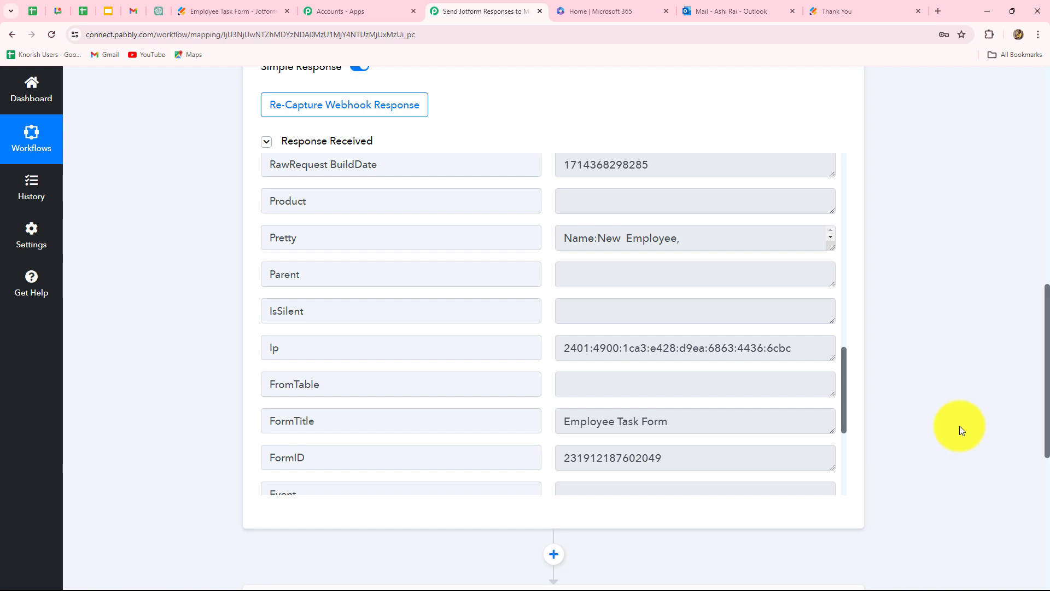
pyautogui.scroll(-3, 959, 425)
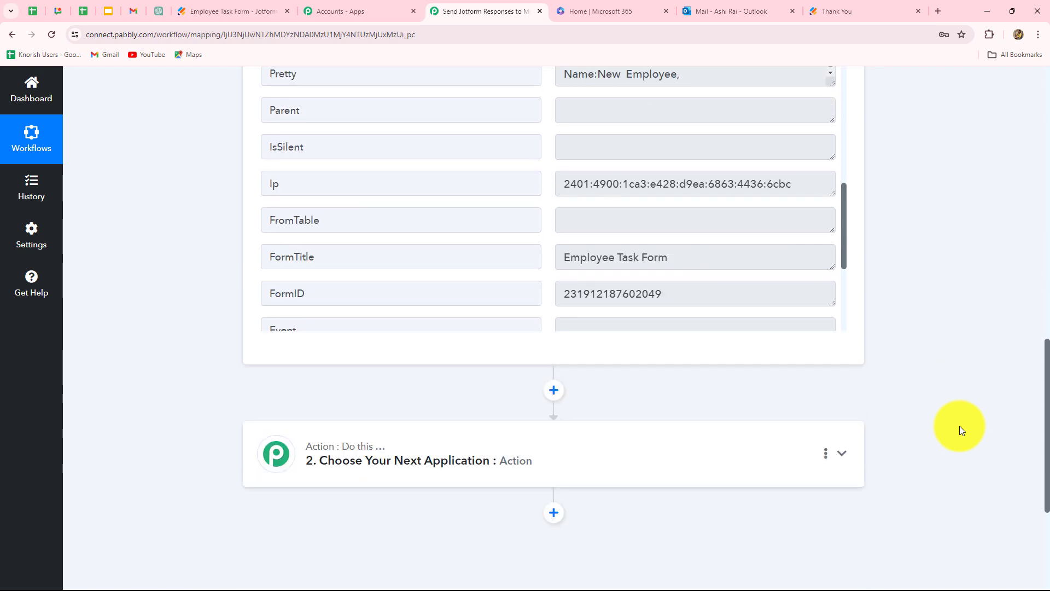
pyautogui.scroll(-4, 959, 426)
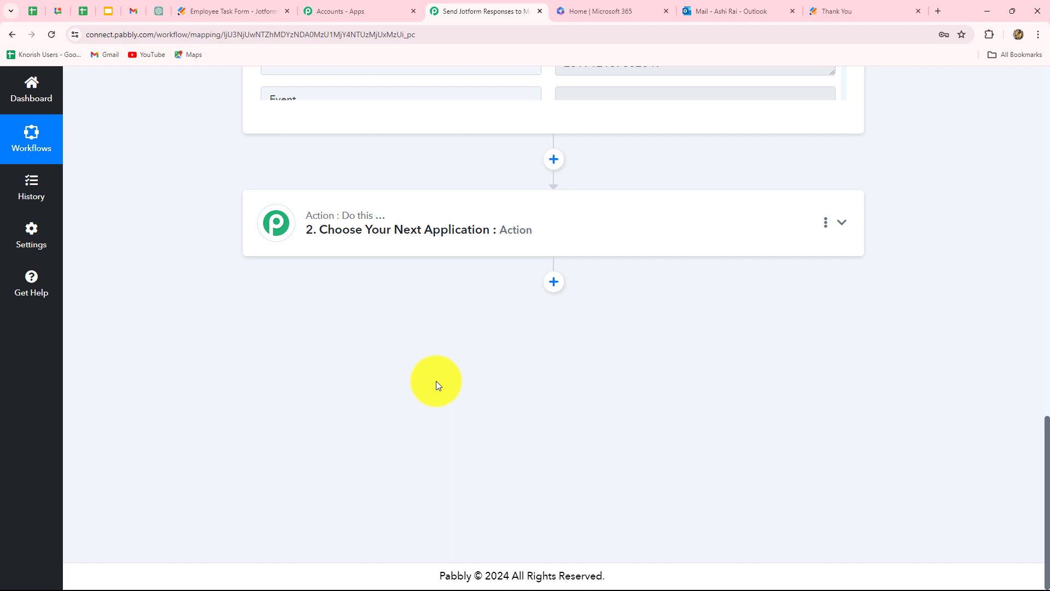
# Step: Pick Microsoft Office 365 as the action app with the Send Mail to Multiple Users event
pyautogui.click(466, 232)
pyautogui.click(340, 301)
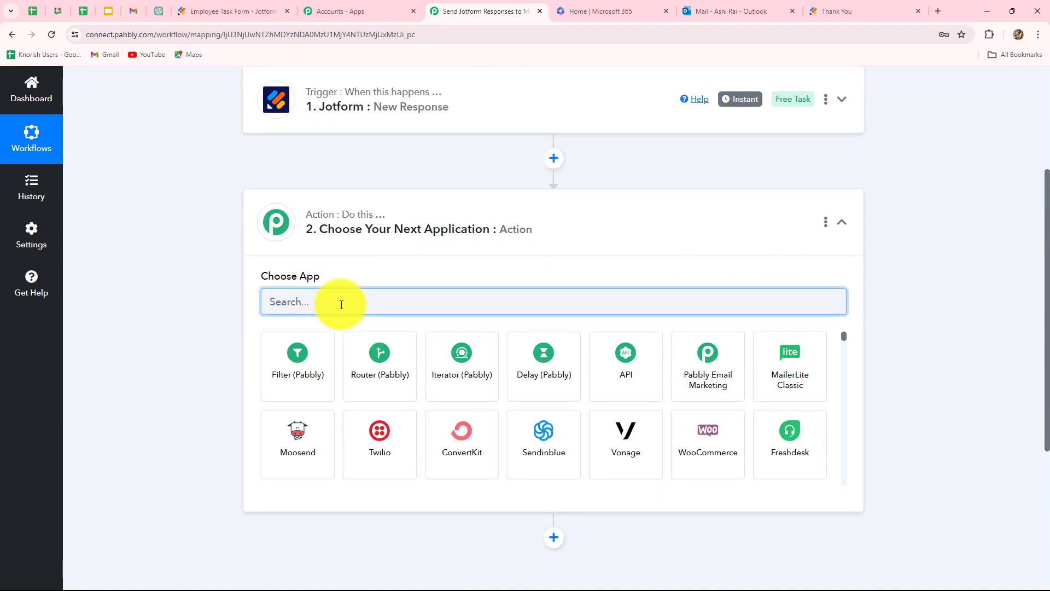
pyautogui.write('Micr')
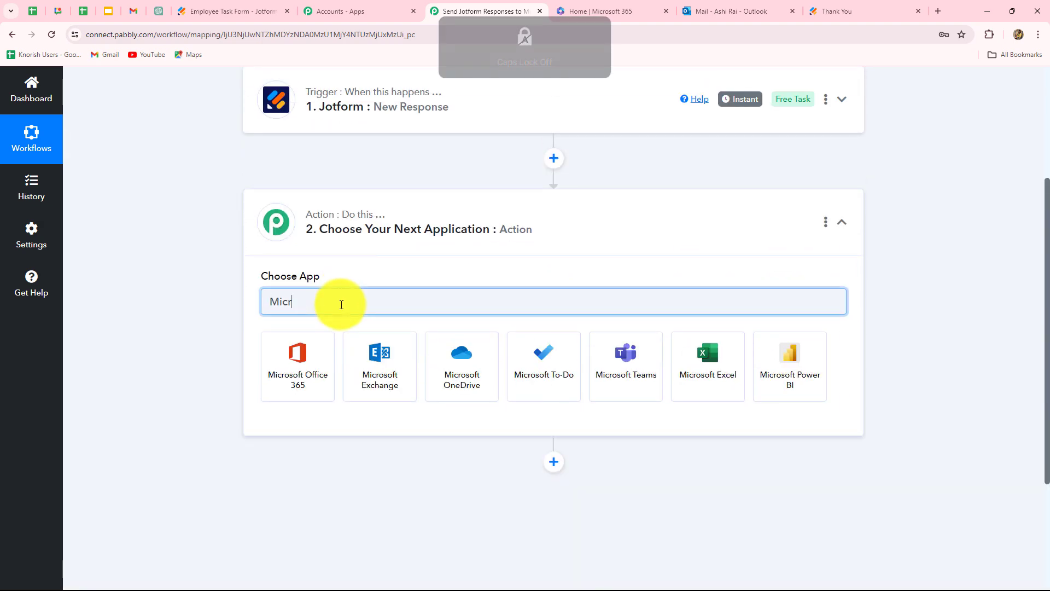
pyautogui.click(290, 378)
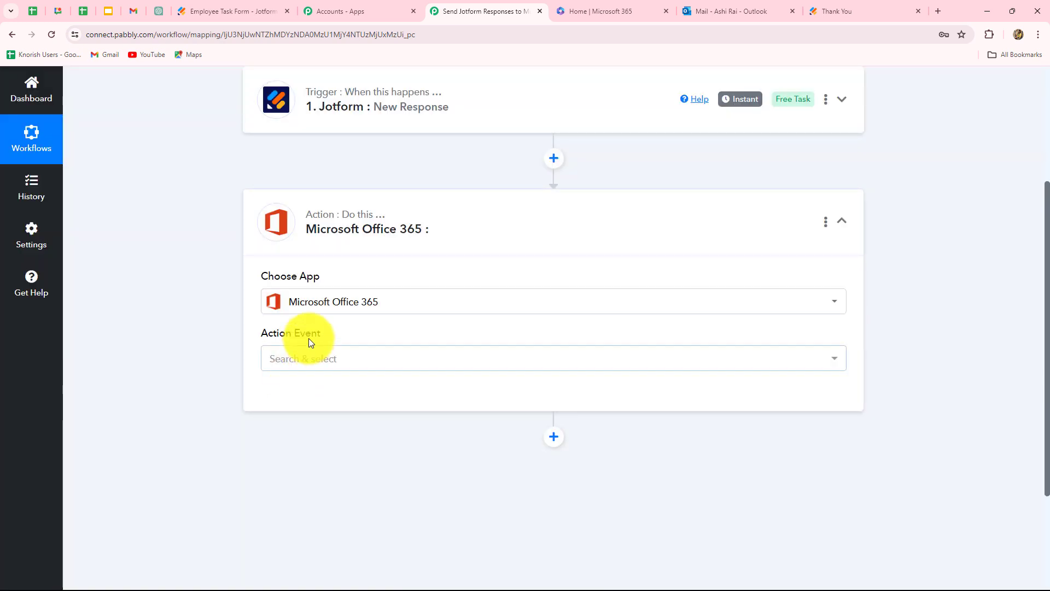
pyautogui.click(289, 358)
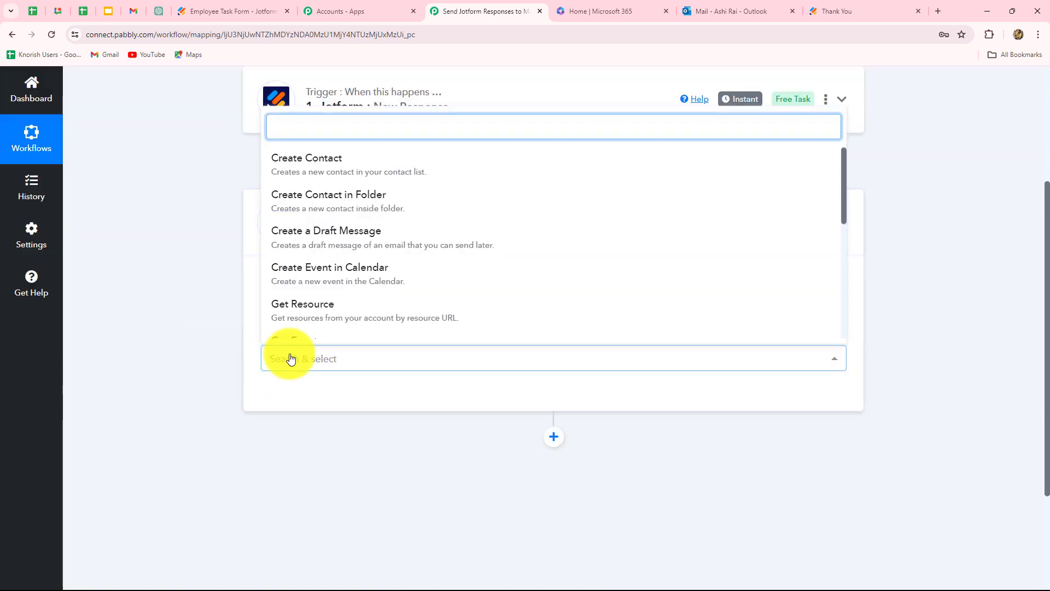
pyautogui.write('sen')
pyautogui.click(319, 313)
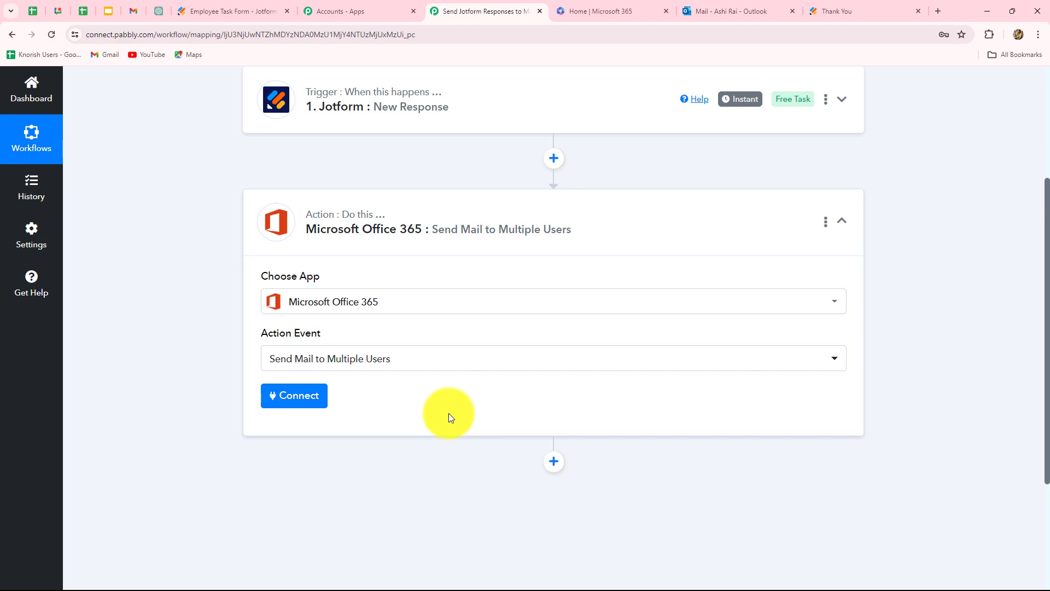
# Step: Add a new Office 365 connection through Connect With Microsoft Office 365 and accept the permissions
pyautogui.click(318, 393)
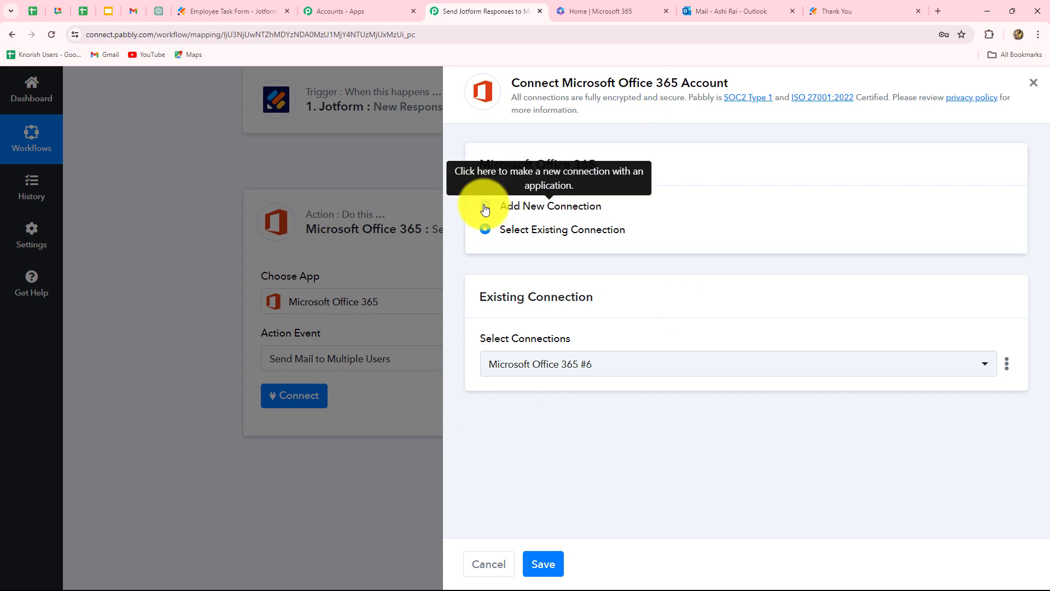
pyautogui.click(484, 207)
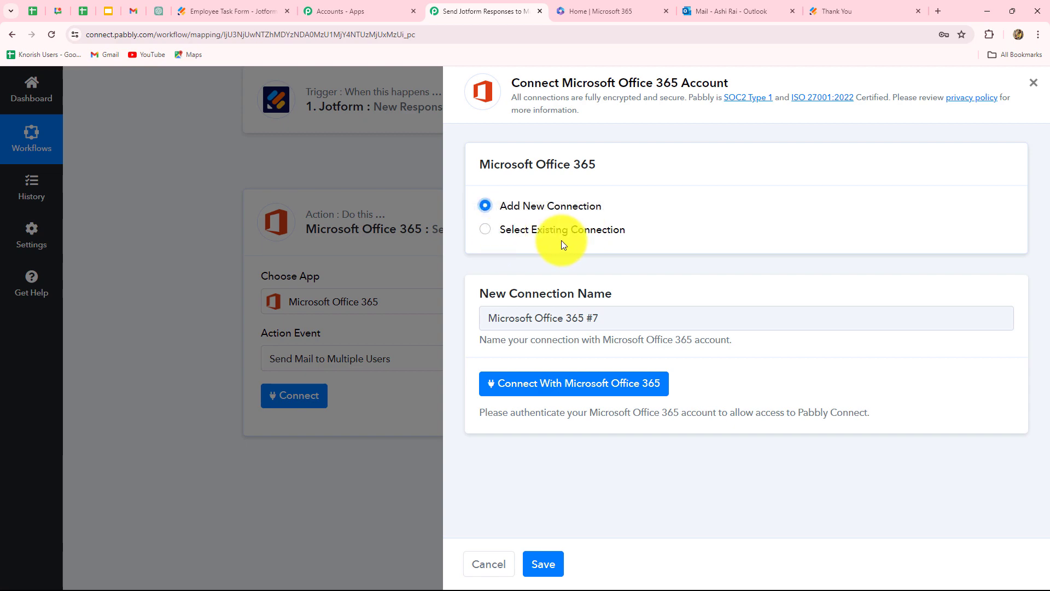
pyautogui.click(527, 394)
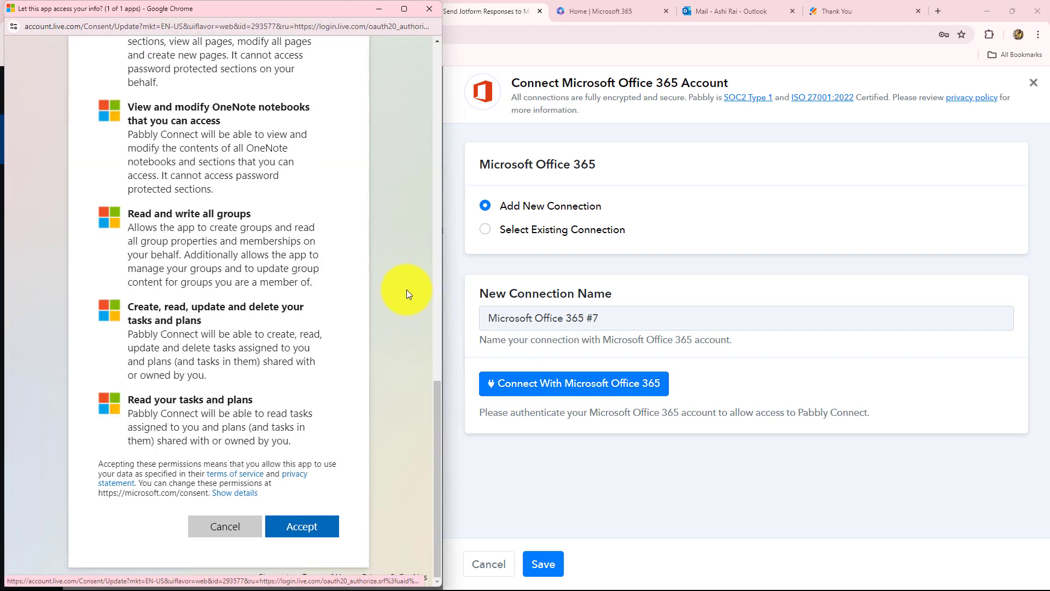
pyautogui.click(295, 532)
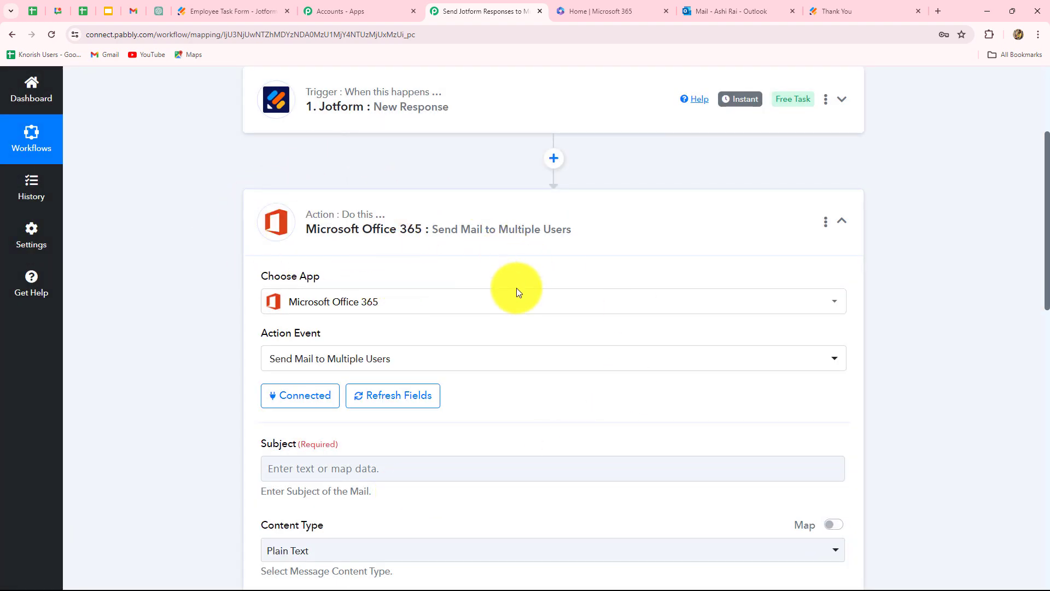
# Step: Scroll through the Office 365 mail fields: Subject, Body Content, To, Cc and Bcc Recipients
pyautogui.scroll(-4, 529, 370)
pyautogui.scroll(-2, 525, 372)
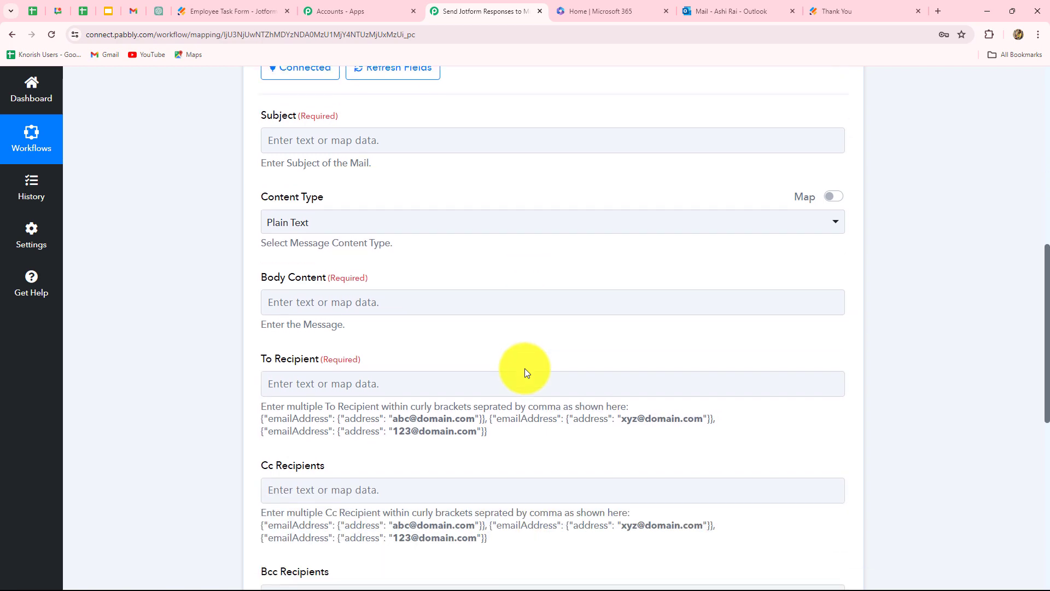
pyautogui.scroll(-5, 646, 350)
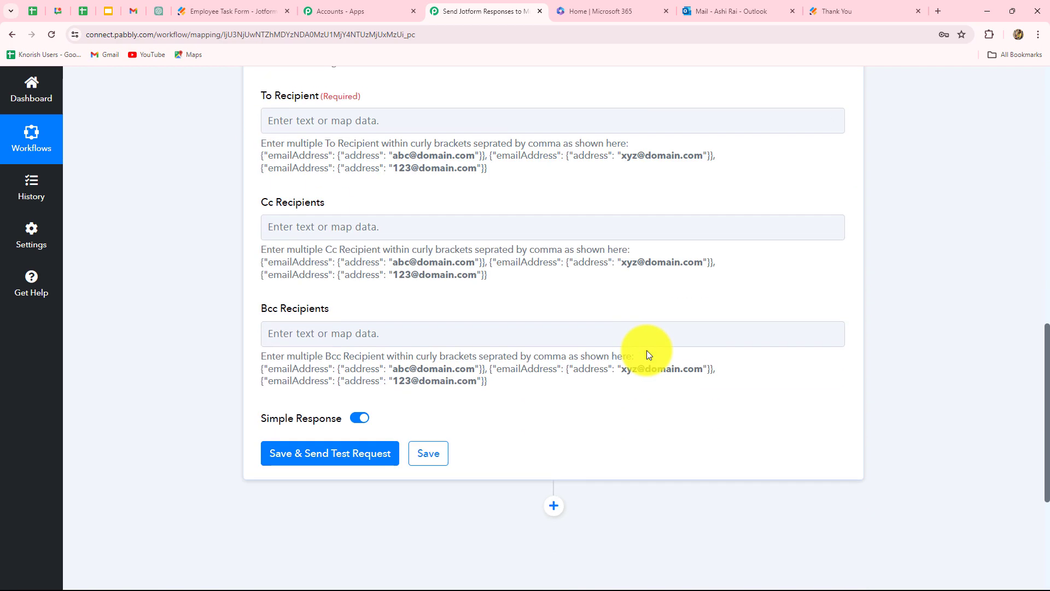
pyautogui.scroll(2, 646, 350)
pyautogui.scroll(3, 646, 350)
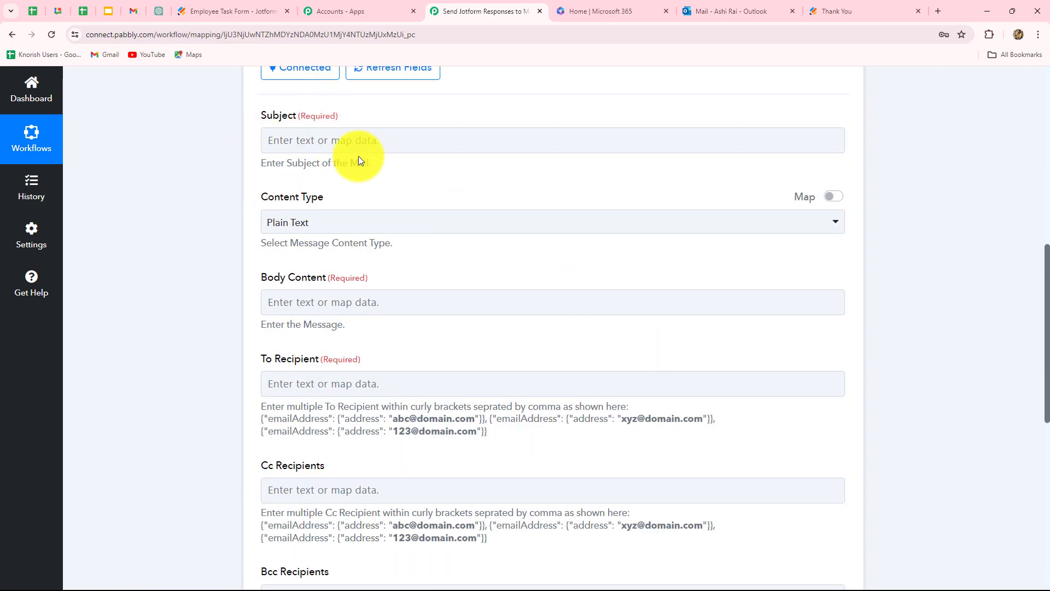
# Step: Enter 'Daily Work Report Details' as the subject and leave Content Type on Plain Text
pyautogui.click(327, 138)
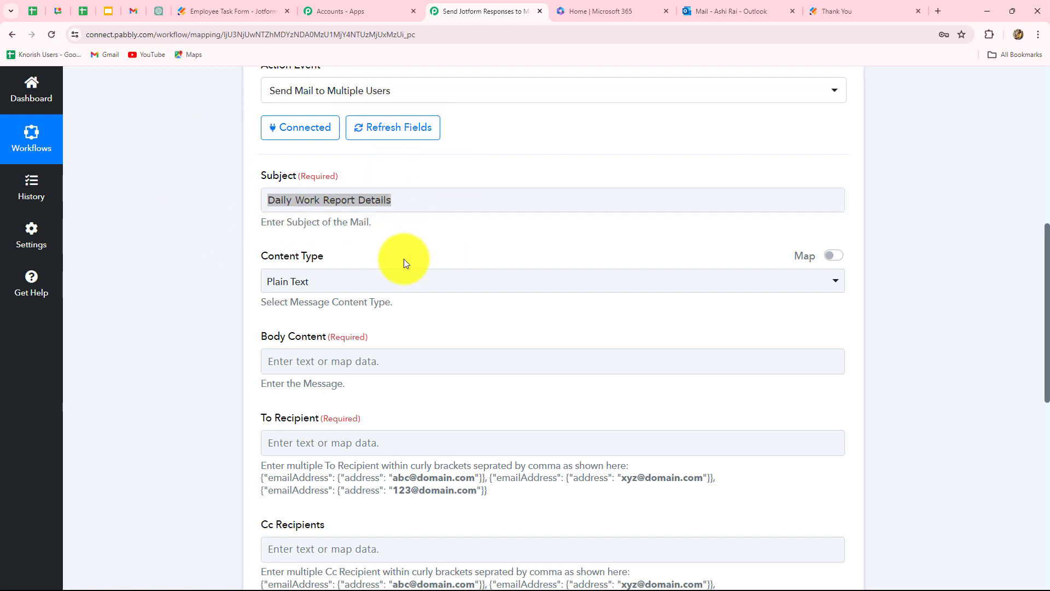
pyautogui.scroll(-2, 445, 235)
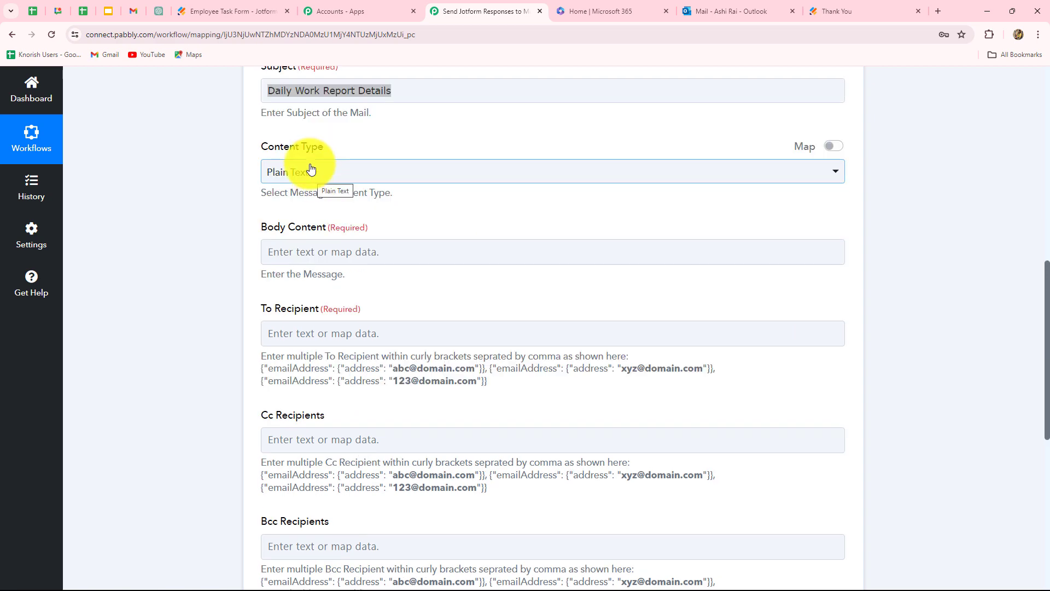
pyautogui.click(326, 174)
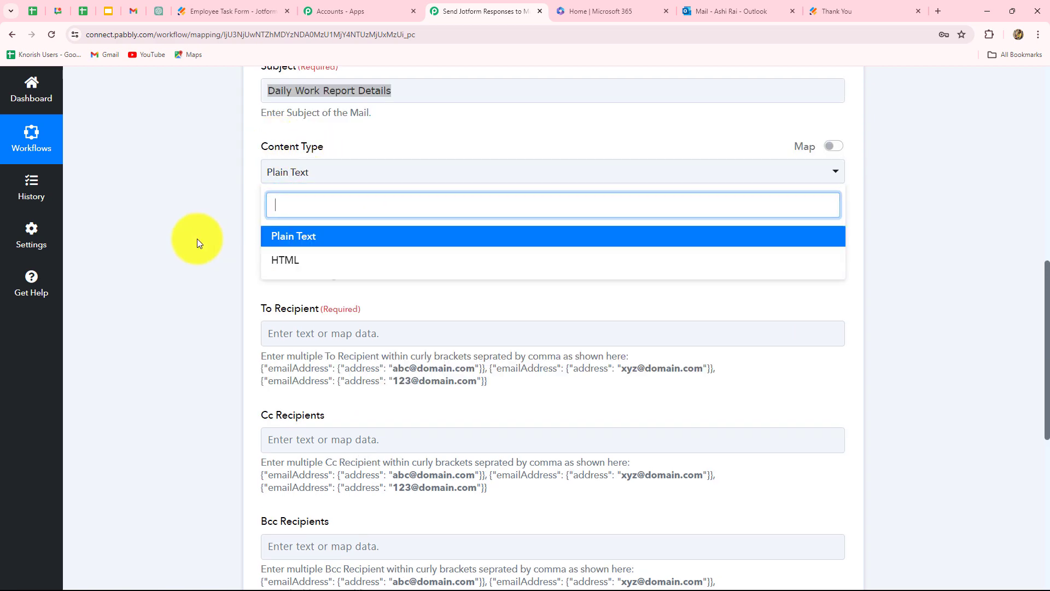
pyautogui.moveTo(198, 239); pyautogui.dragTo(333, 275)
pyautogui.scroll(-2, 334, 274)
pyautogui.click(199, 175)
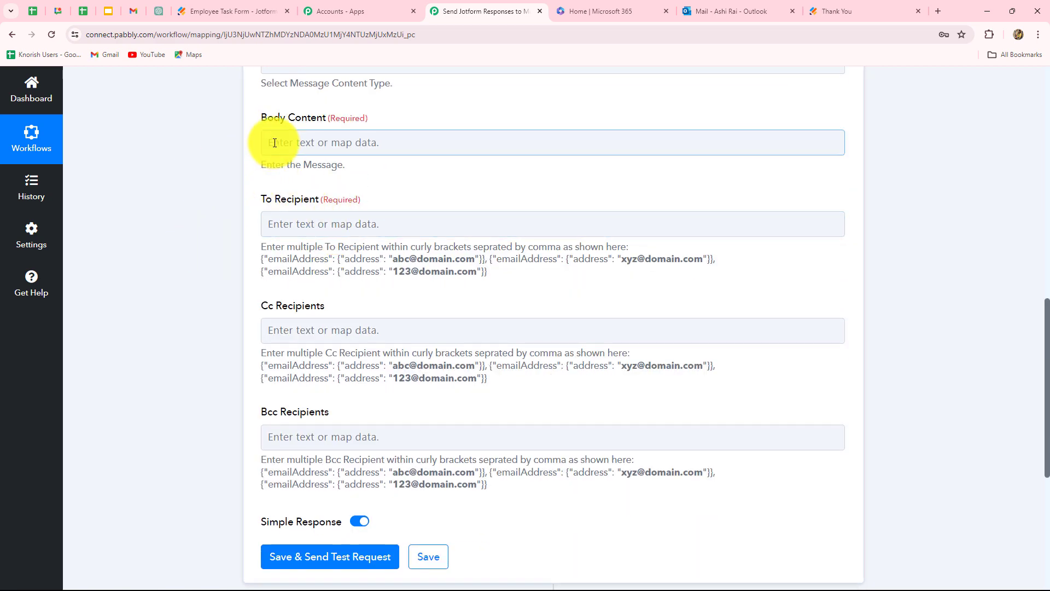
# Step: Paste the prepared HR Team daily report message into Body Content
pyautogui.click(331, 143)
pyautogui.write('Hello HR Team,  Here is the brief summary of daily work done by member of my video team:  Employee Name: Employee ID: Email: Video Created or not: Video Title:  Regards, Team Lead.')
pyautogui.click(209, 236)
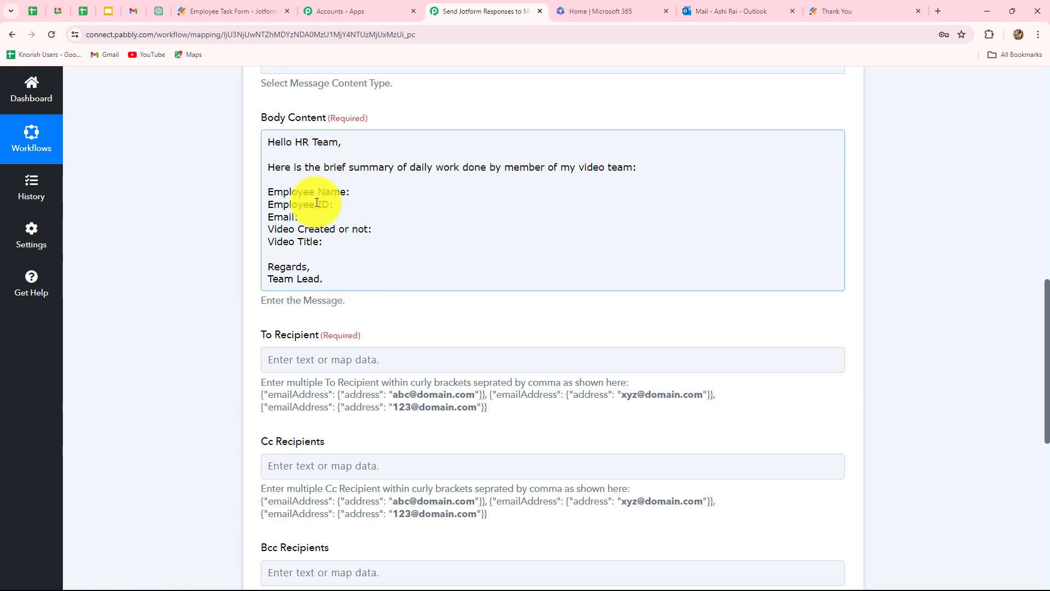
pyautogui.click(358, 196)
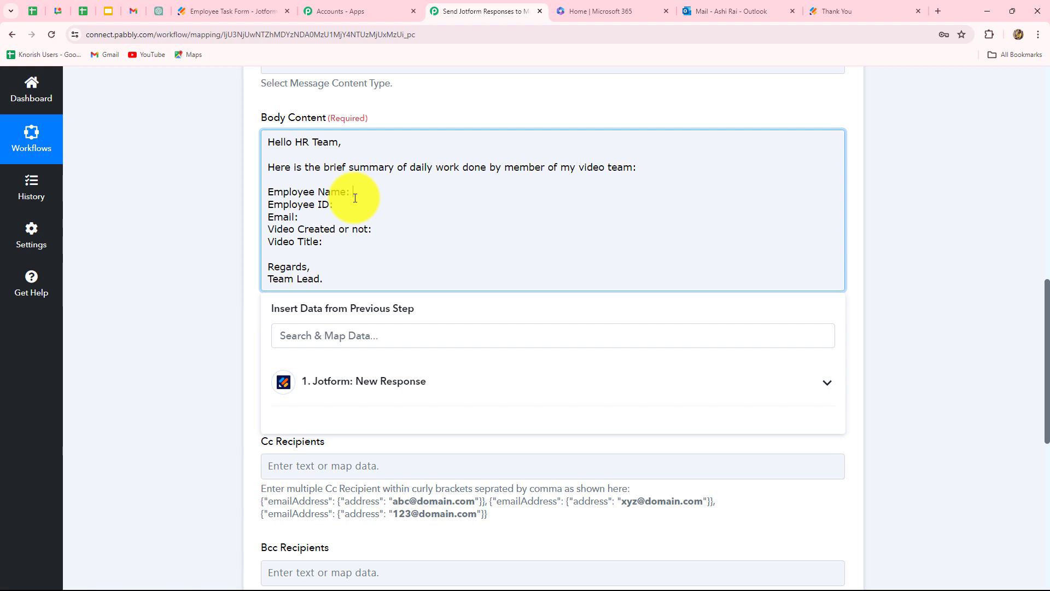
# Step: Map the Employee Name line to the Jotform Name First and Name Last fields
pyautogui.scroll(-1, 429, 403)
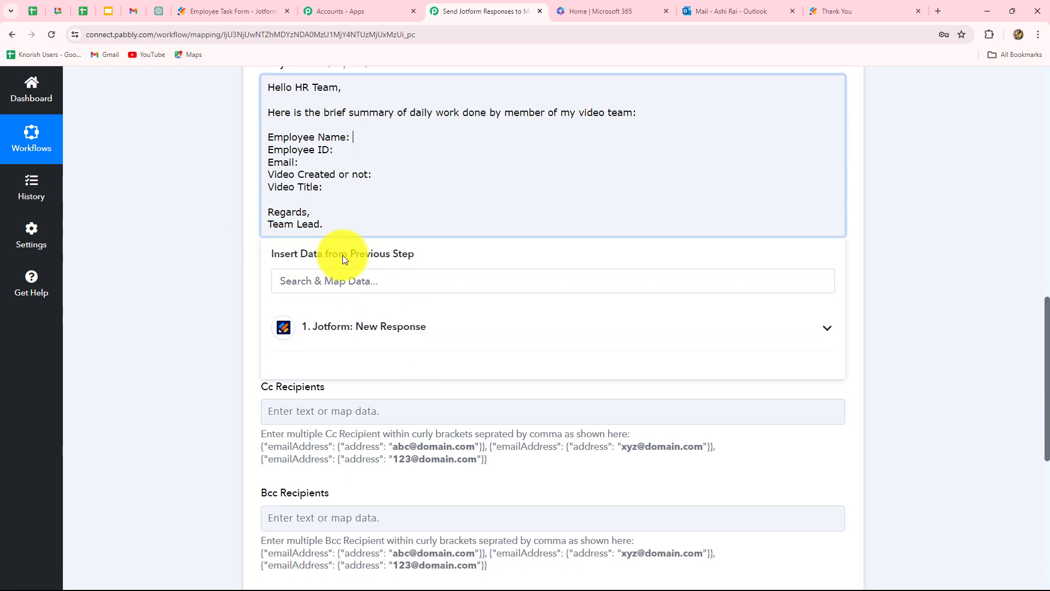
pyautogui.click(383, 327)
pyautogui.scroll(-3, 509, 434)
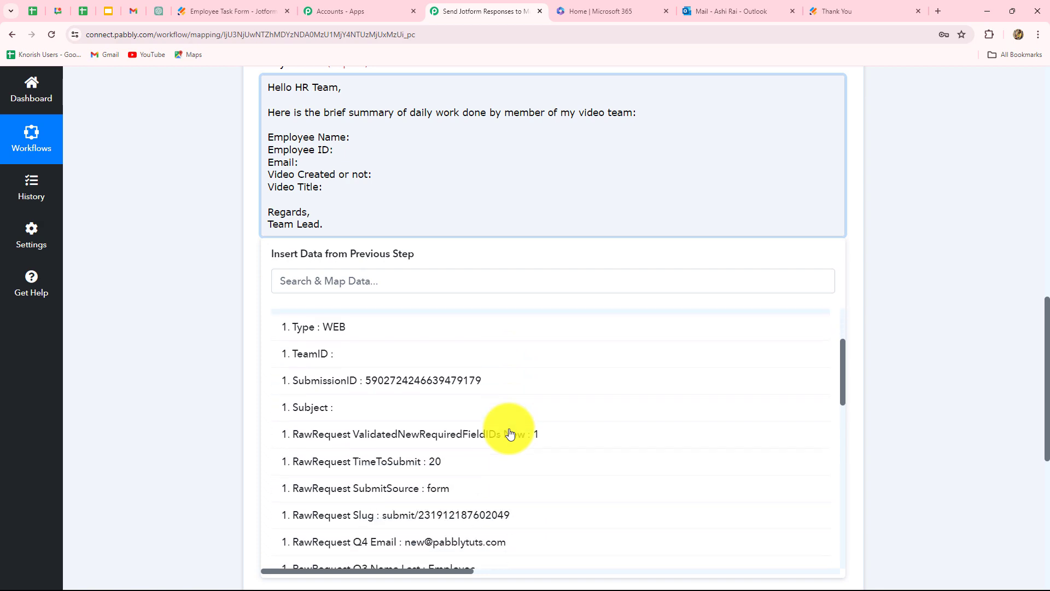
pyautogui.scroll(-10, 509, 434)
pyautogui.scroll(4, 509, 434)
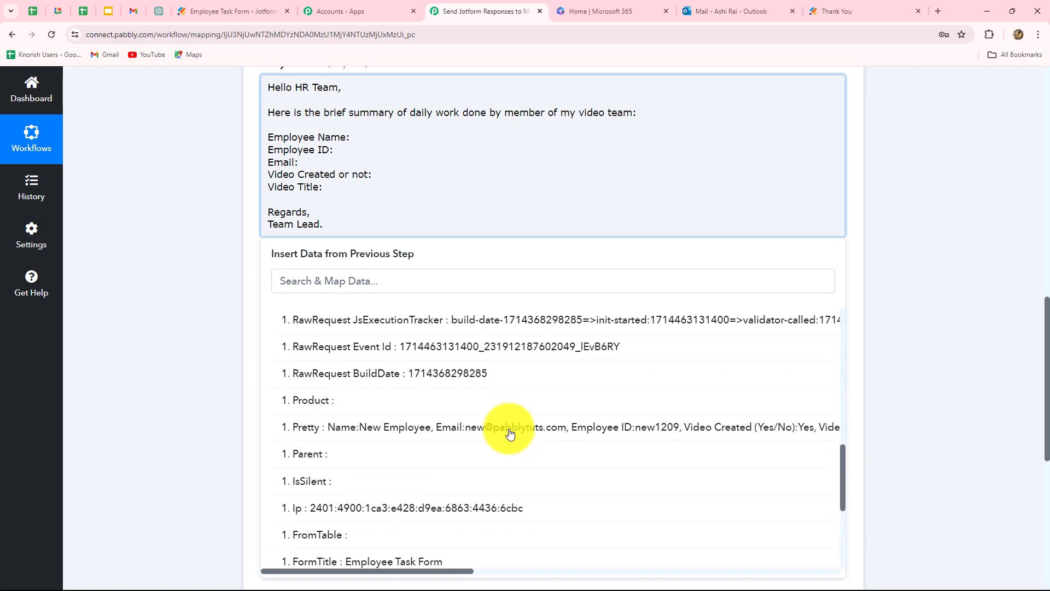
pyautogui.scroll(4, 508, 433)
pyautogui.click(315, 280)
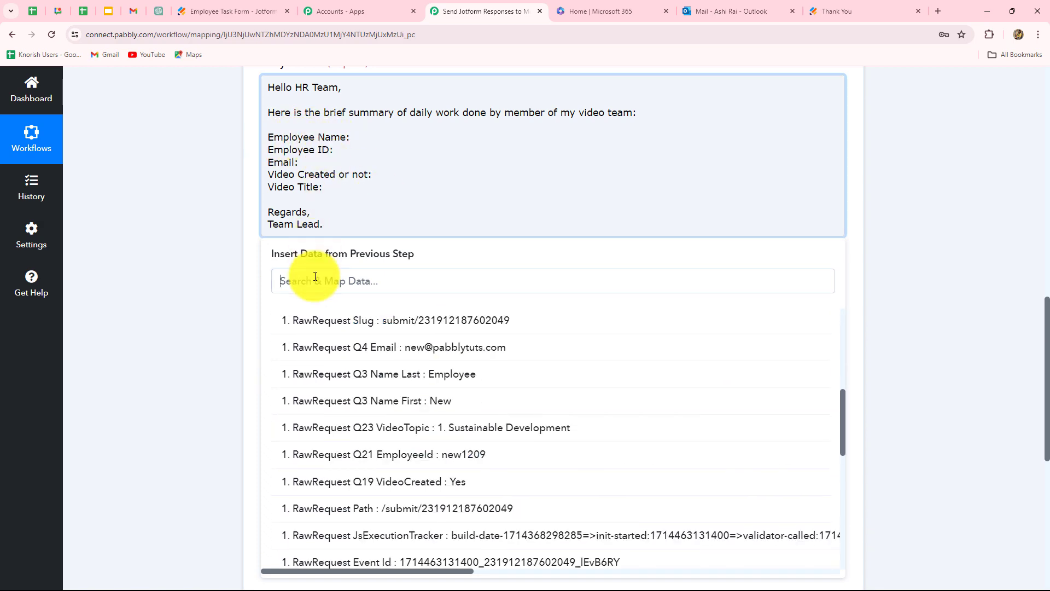
pyautogui.write('name')
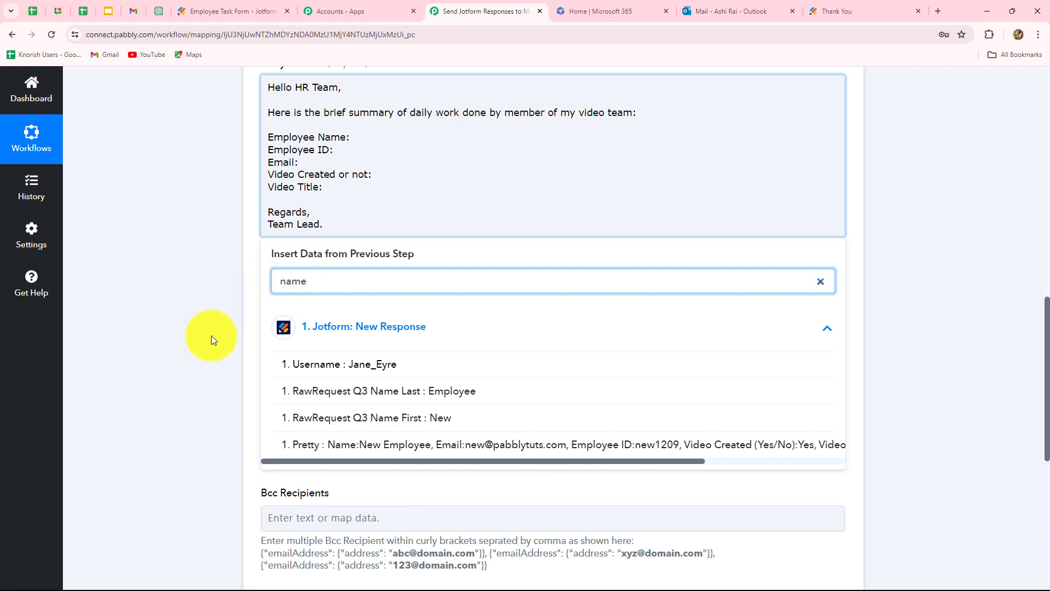
pyautogui.click(448, 421)
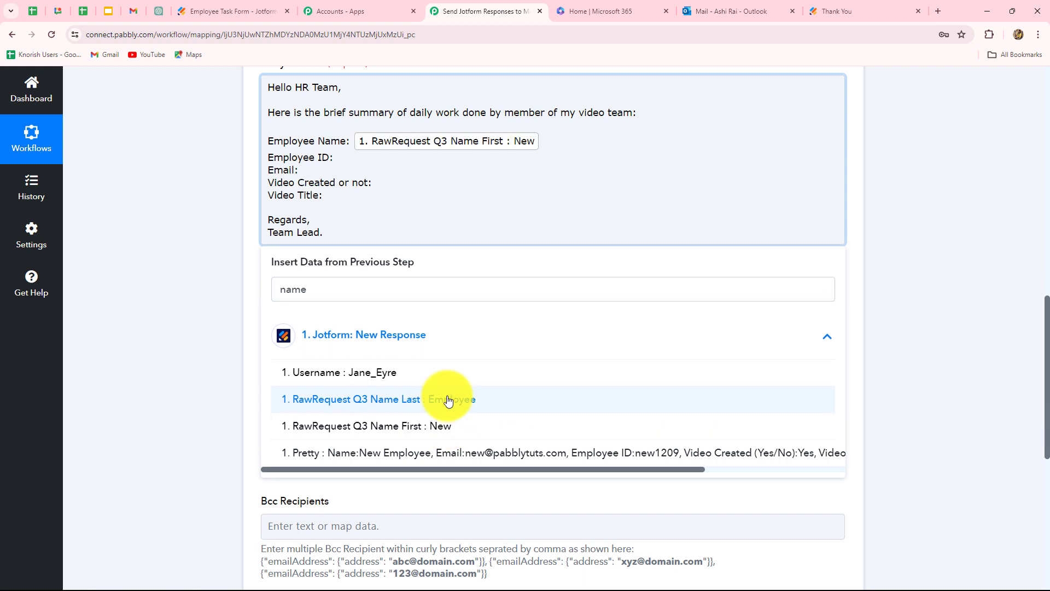
pyautogui.click(448, 400)
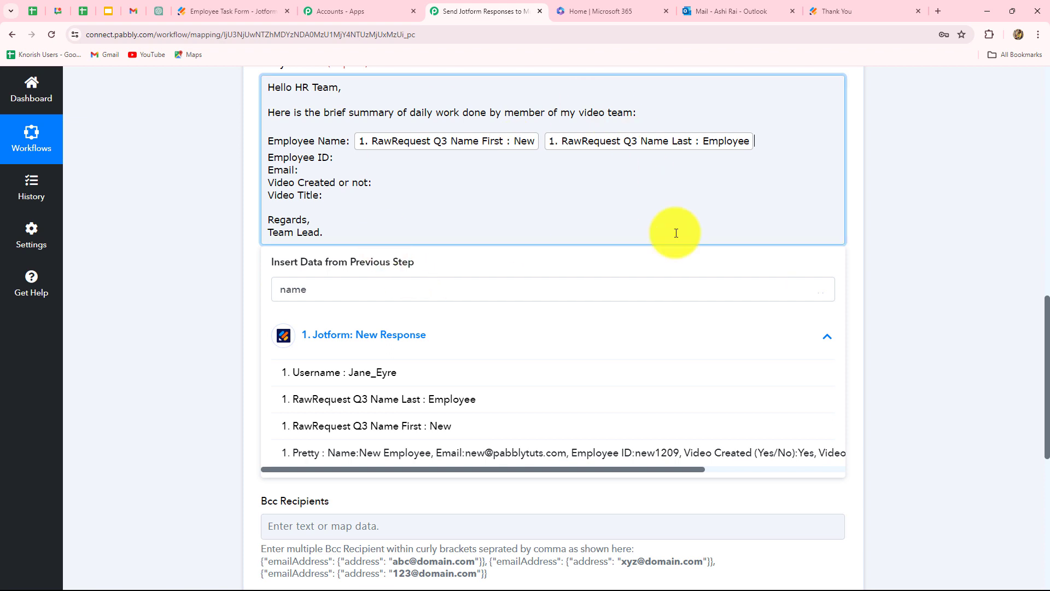
pyautogui.click(954, 153)
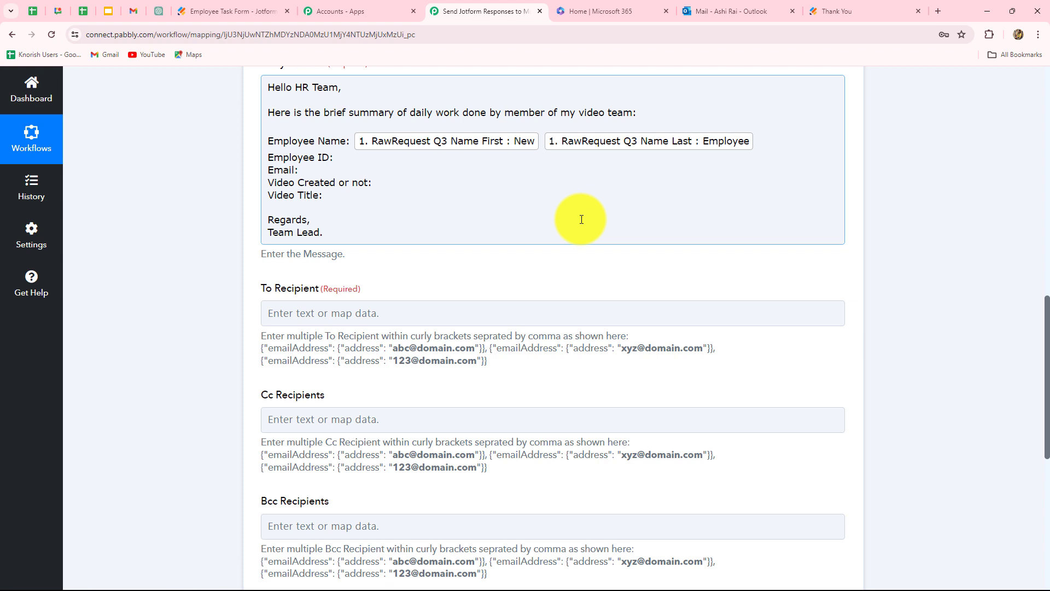
# Step: Map Employee ID to Jotform's Q21 EmployeeId and Email to Q4 Email
pyautogui.click(361, 157)
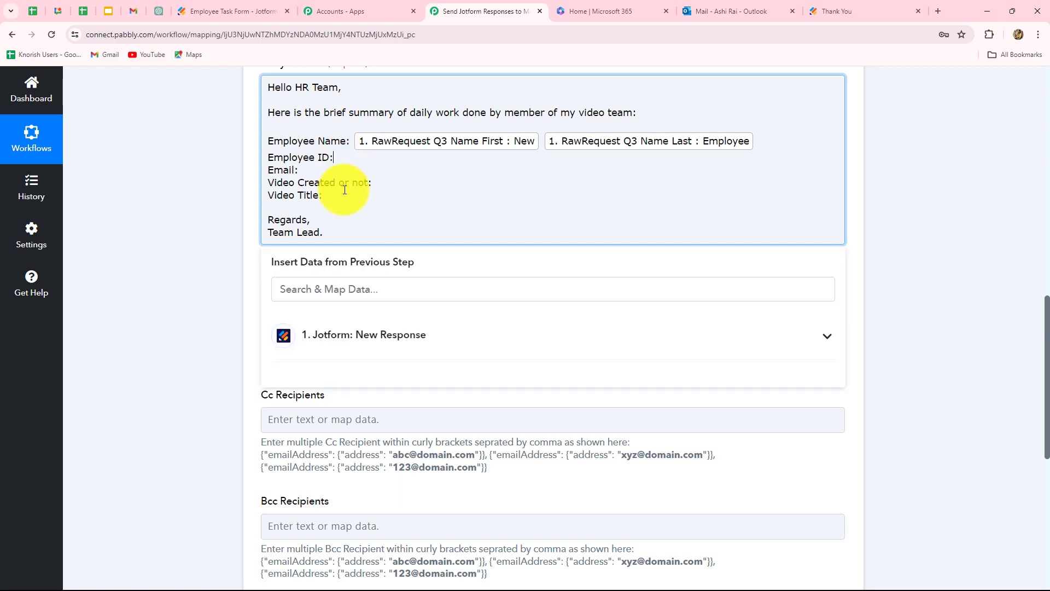
pyautogui.click(381, 353)
pyautogui.scroll(-2, 412, 480)
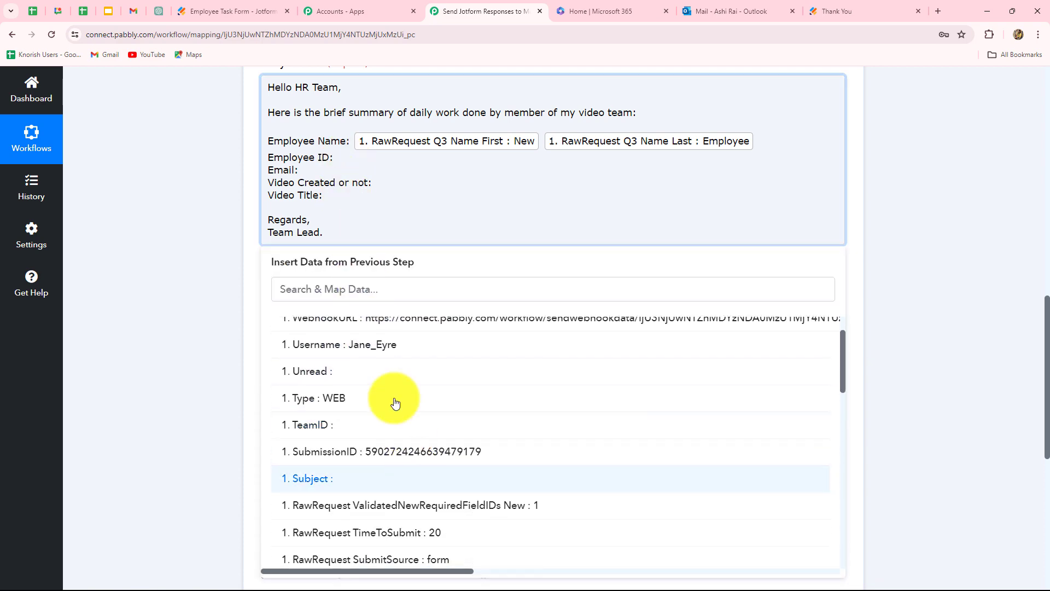
pyautogui.click(345, 290)
pyautogui.write('id')
pyautogui.click(457, 368)
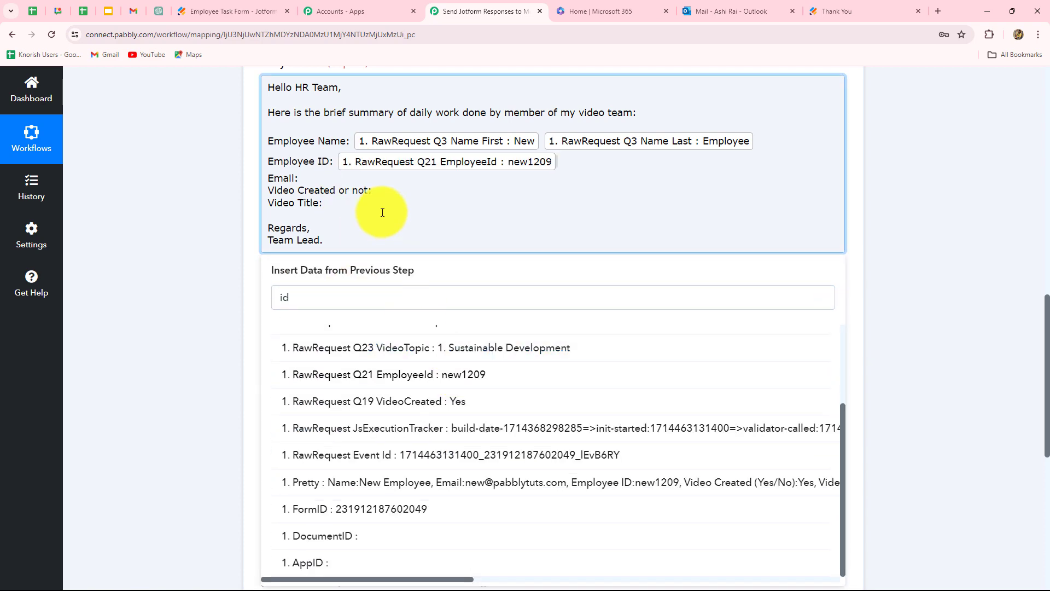
pyautogui.doubleClick(282, 297)
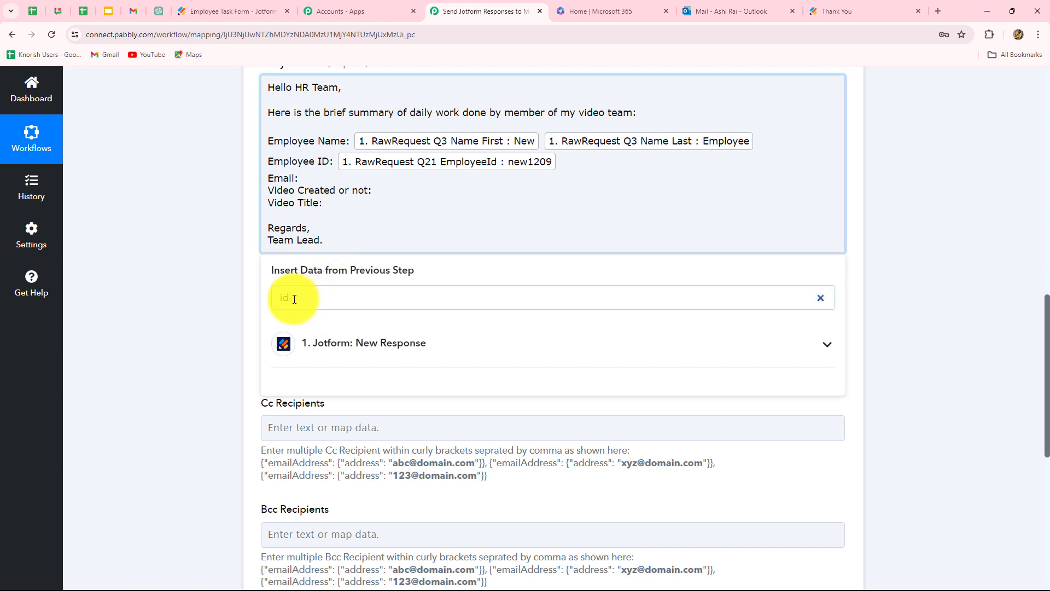
pyautogui.write('ema')
pyautogui.click(415, 368)
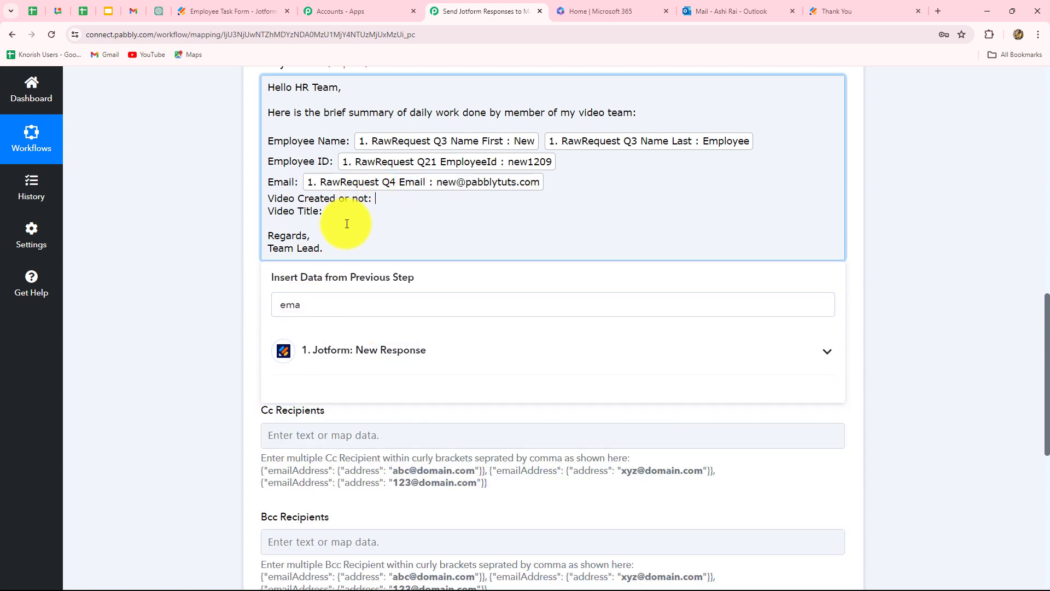
# Step: Map Video Created to Q19 VideoCreated and Video Title to Q23 VideoTopic
pyautogui.doubleClick(281, 311)
pyautogui.press('BackSpace')
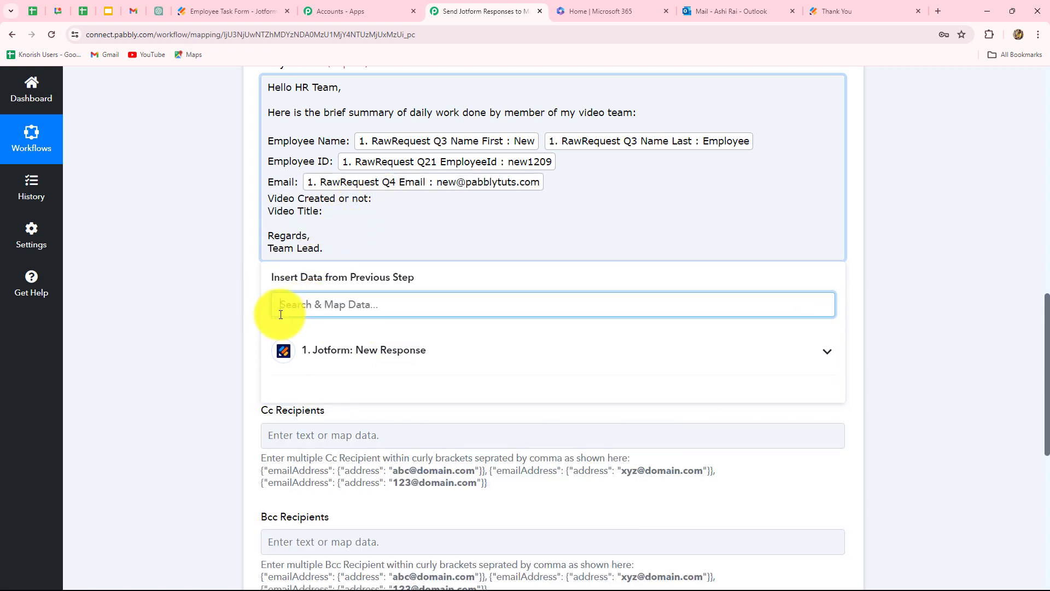
pyautogui.write('vide')
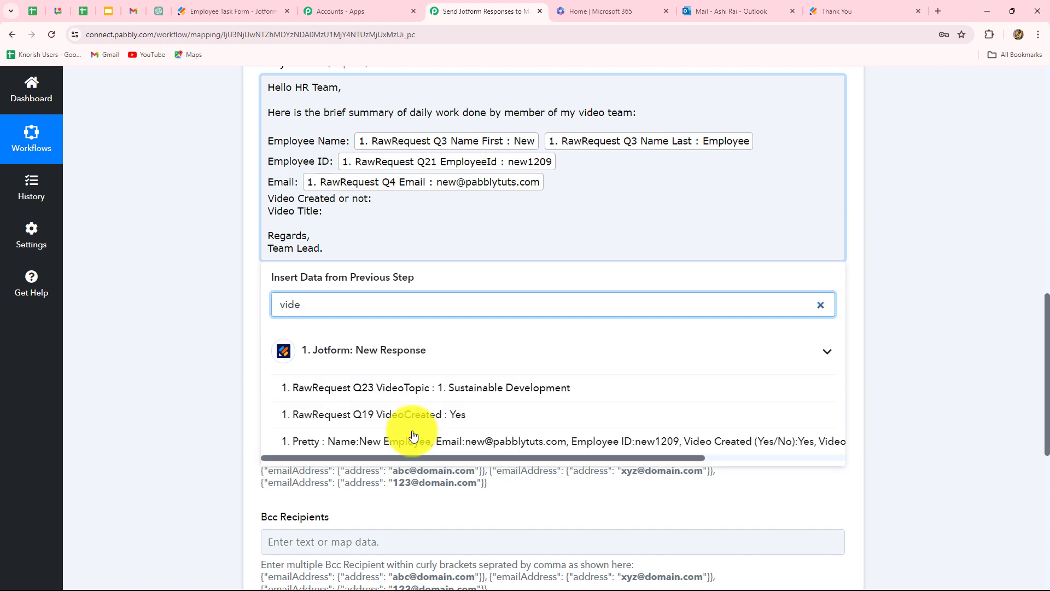
pyautogui.click(481, 417)
pyautogui.click(336, 218)
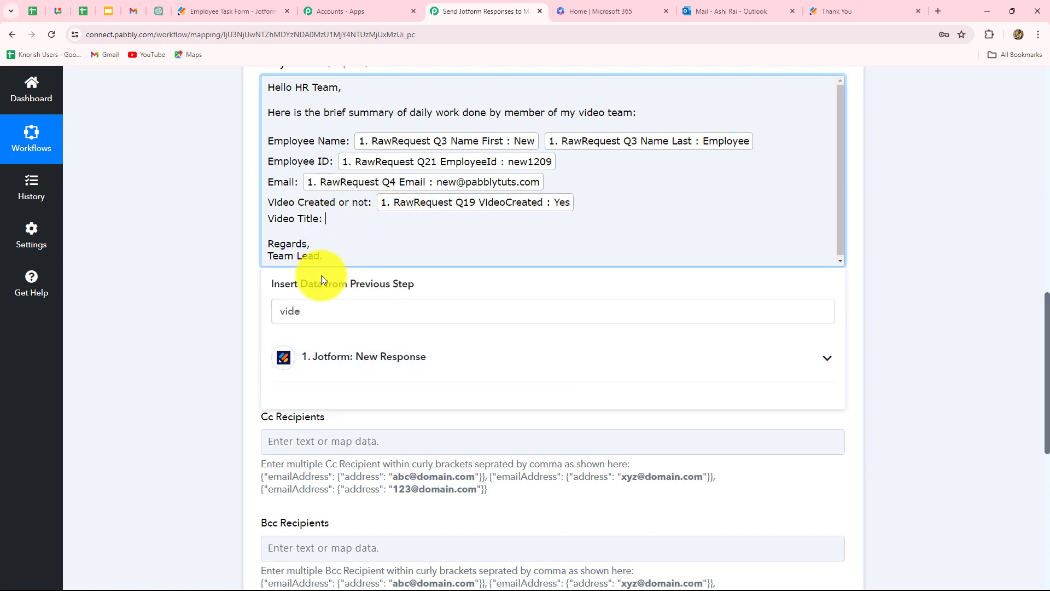
pyautogui.click(306, 309)
pyautogui.write('sus')
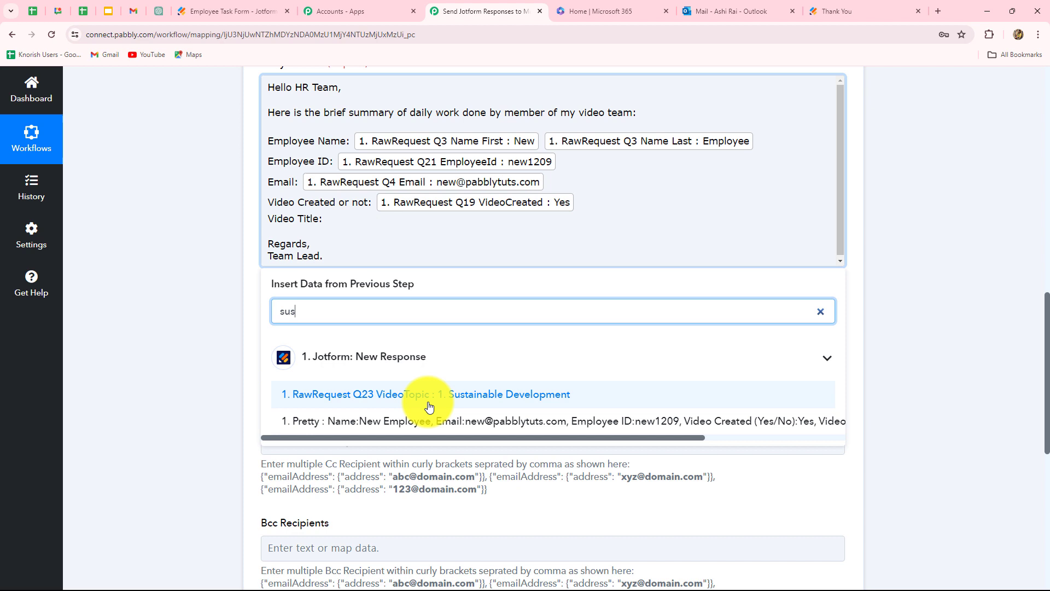
pyautogui.click(471, 403)
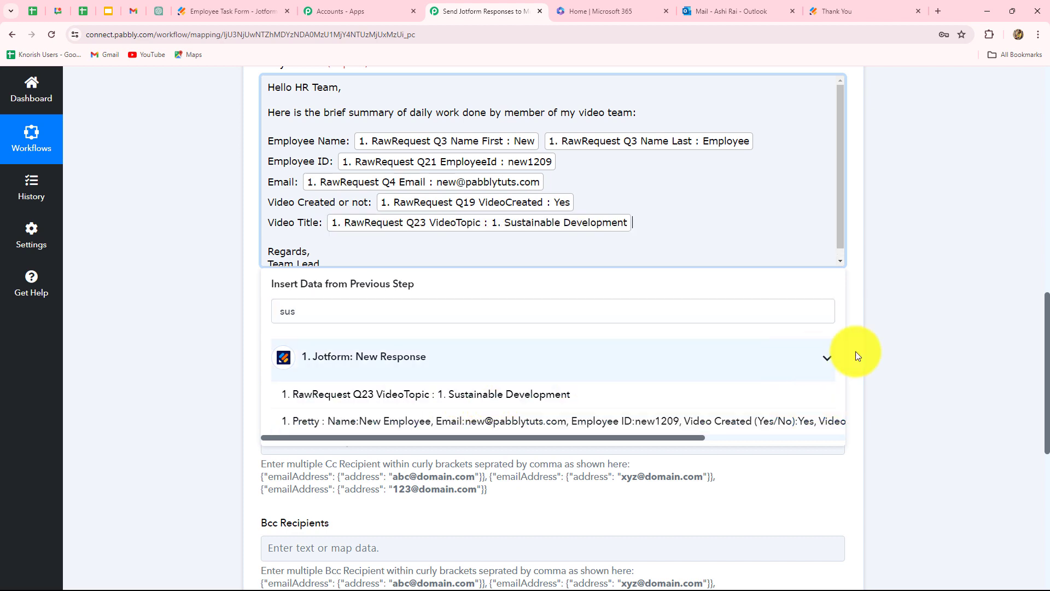
pyautogui.click(888, 342)
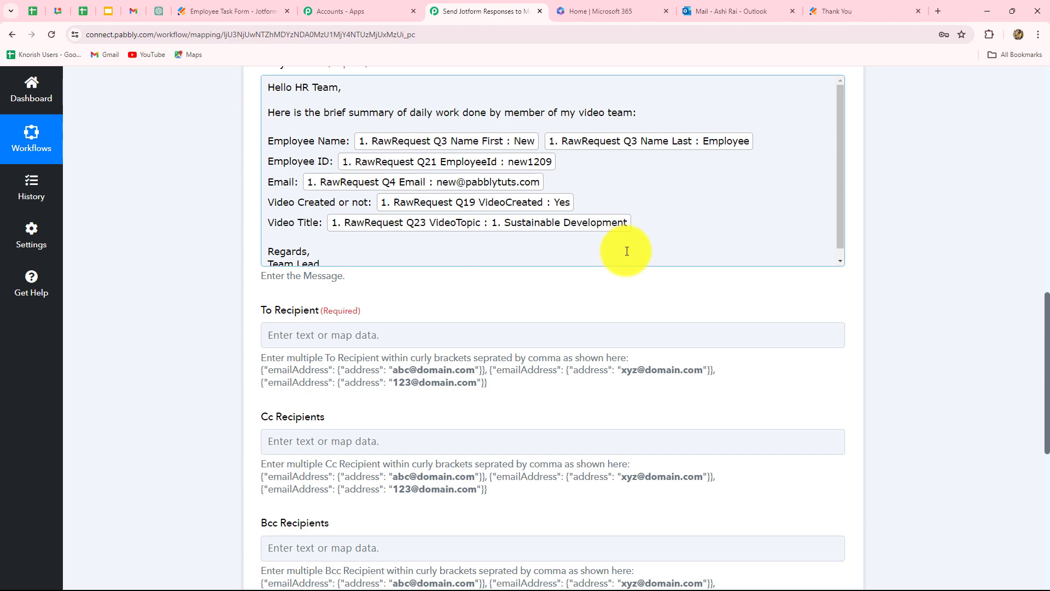
pyautogui.scroll(-1, 627, 251)
pyautogui.scroll(-2, 328, 246)
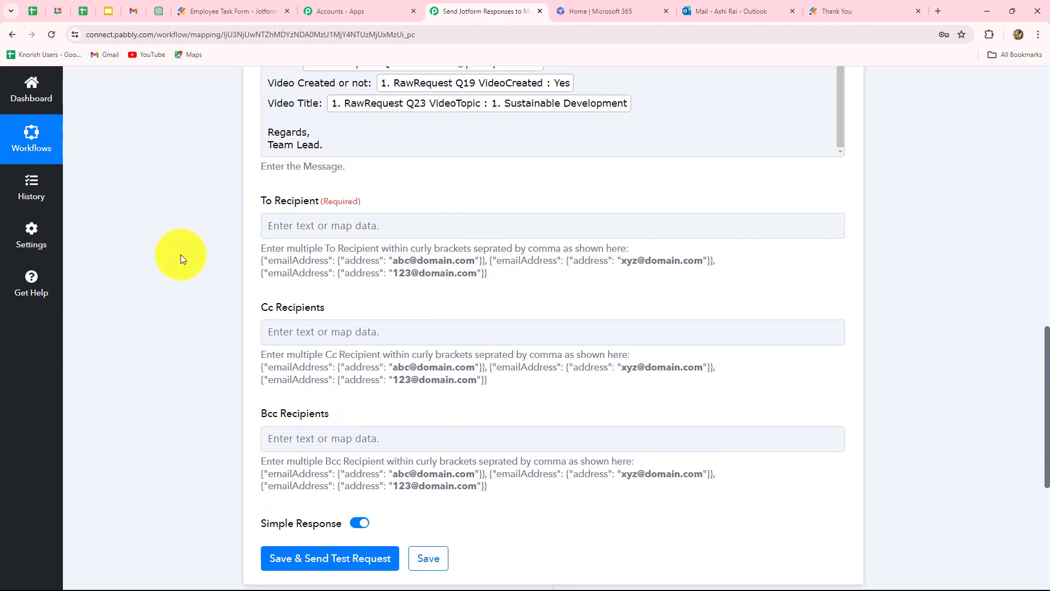
# Step: Enter the first recipient in To Recipient using the help text's emailAddress curly-bracket format
pyautogui.click(358, 225)
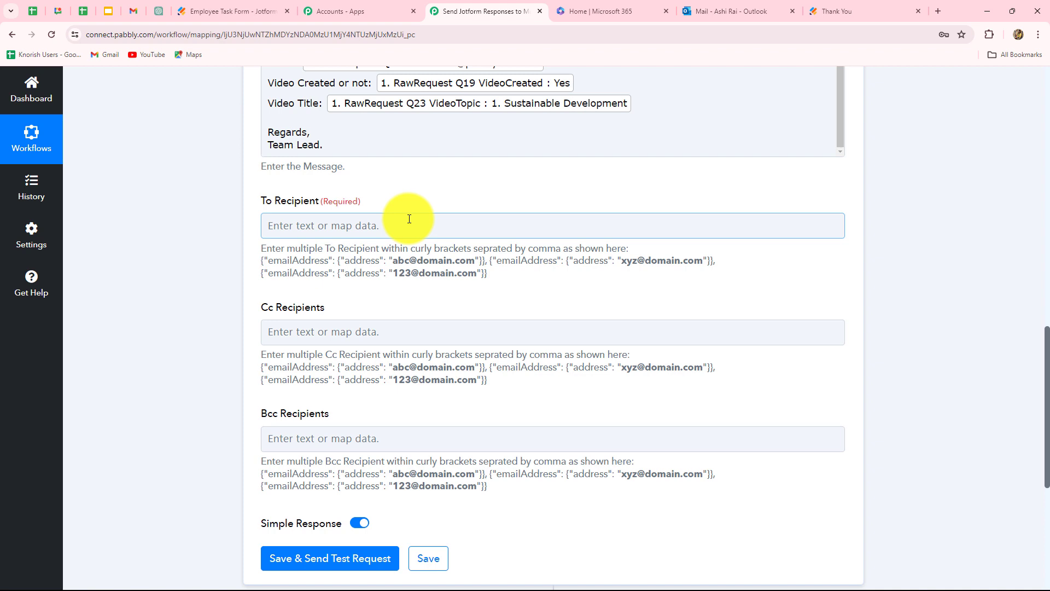
pyautogui.click(356, 180)
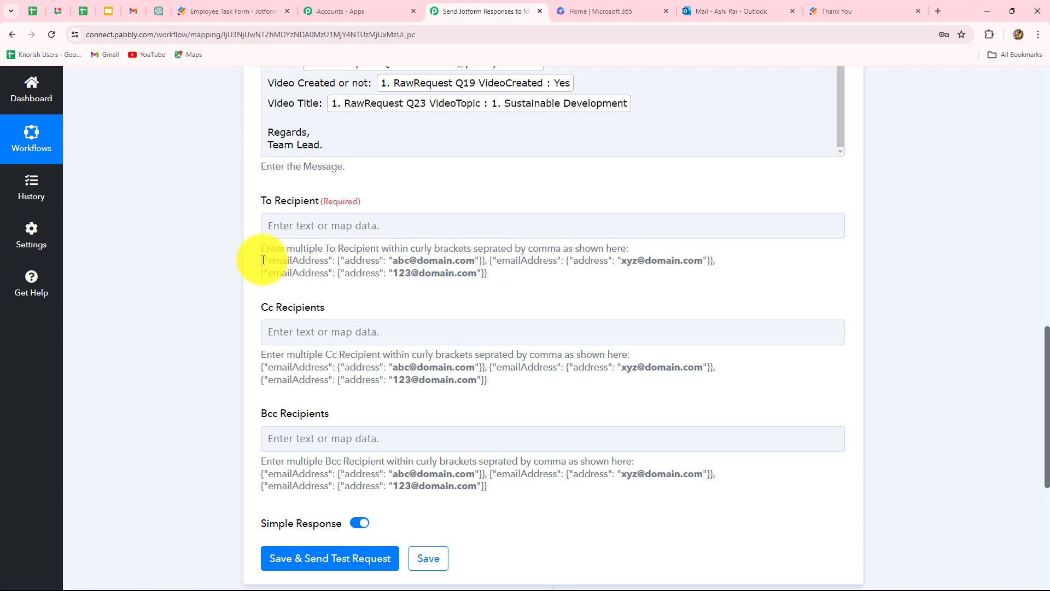
pyautogui.moveTo(261, 265); pyautogui.dragTo(522, 277)
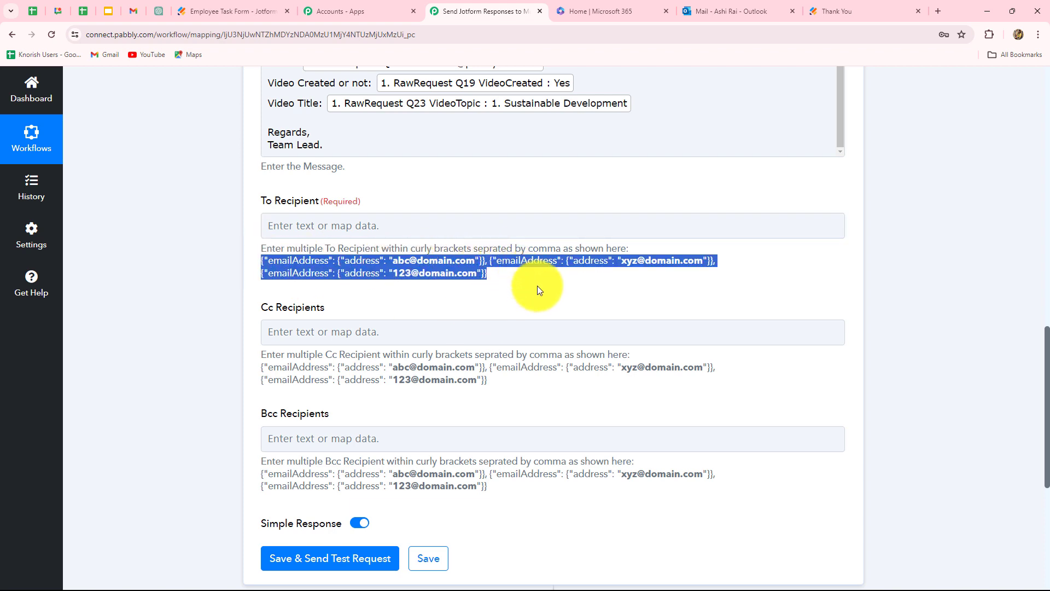
pyautogui.click(516, 262)
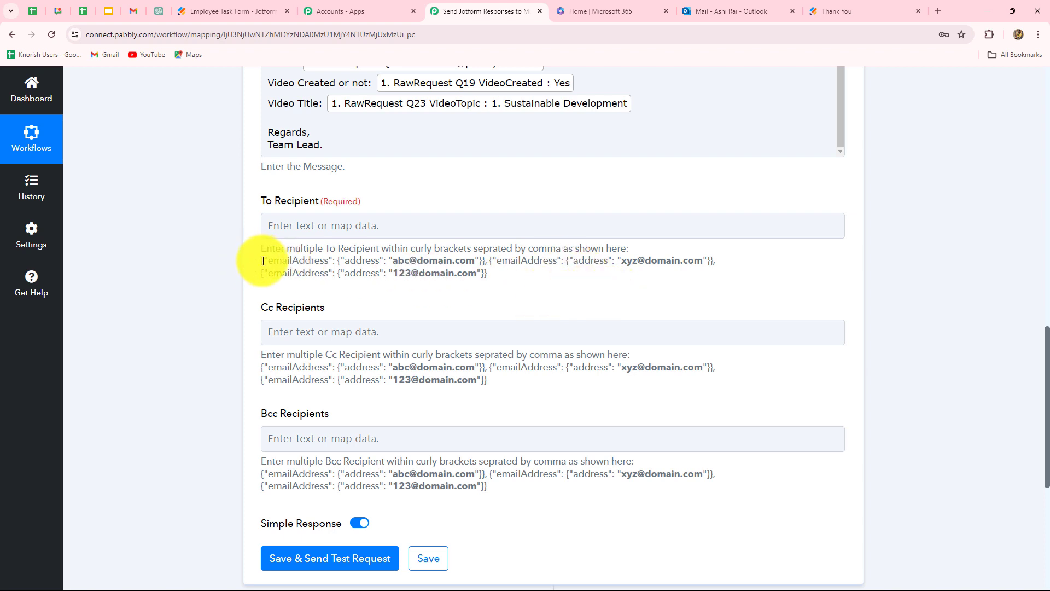
pyautogui.moveTo(262, 260); pyautogui.dragTo(485, 261)
pyautogui.hotkey('ctrl', 'c')
pyautogui.click(280, 228)
pyautogui.hotkey('ctrl', 'v')
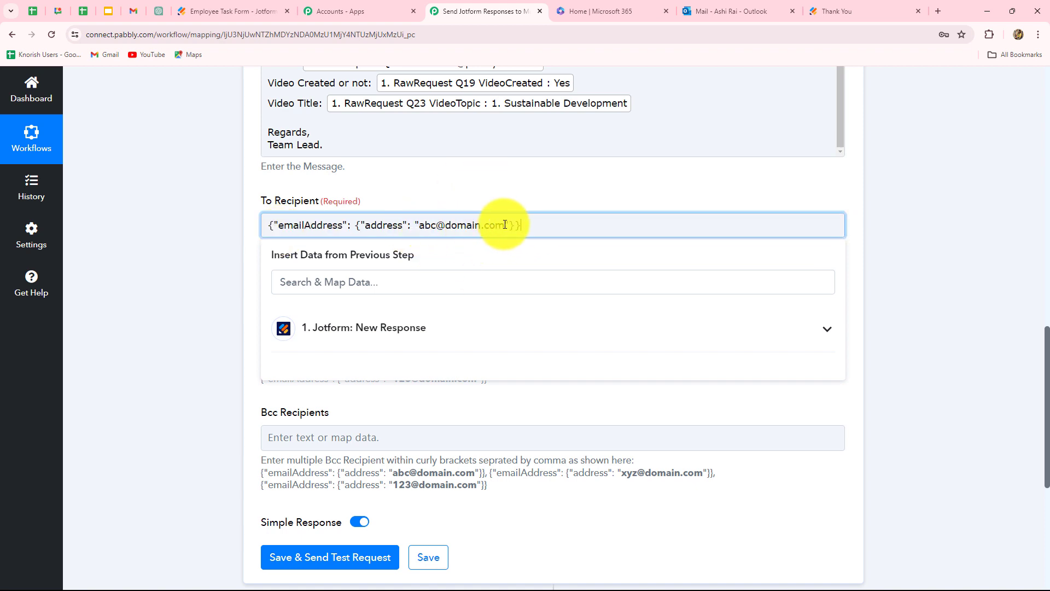
pyautogui.moveTo(505, 225); pyautogui.dragTo(419, 225)
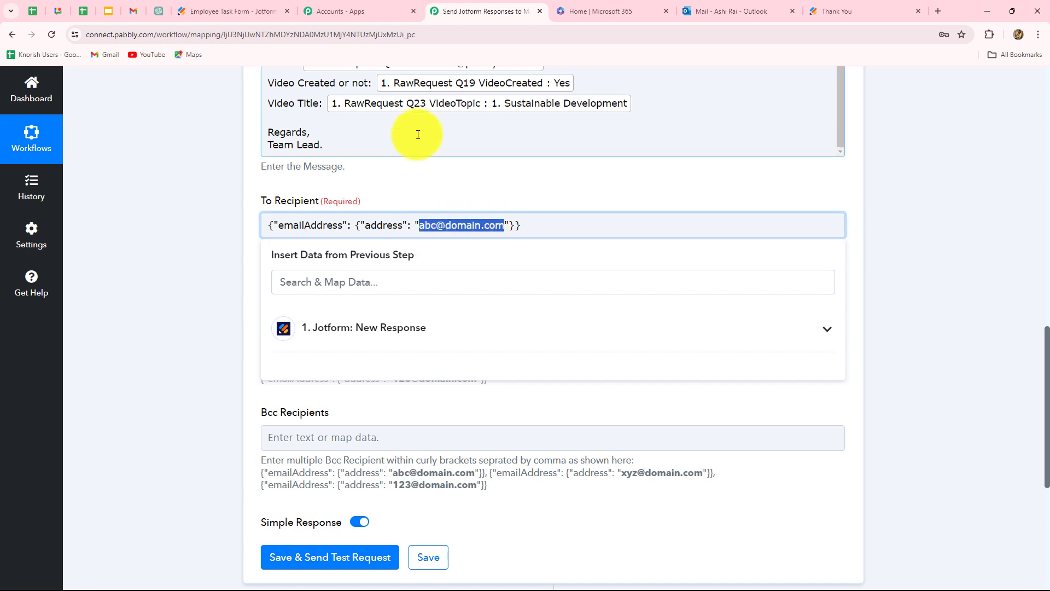
pyautogui.press('BackSpace')
pyautogui.hotkey('ctrl', 'v')
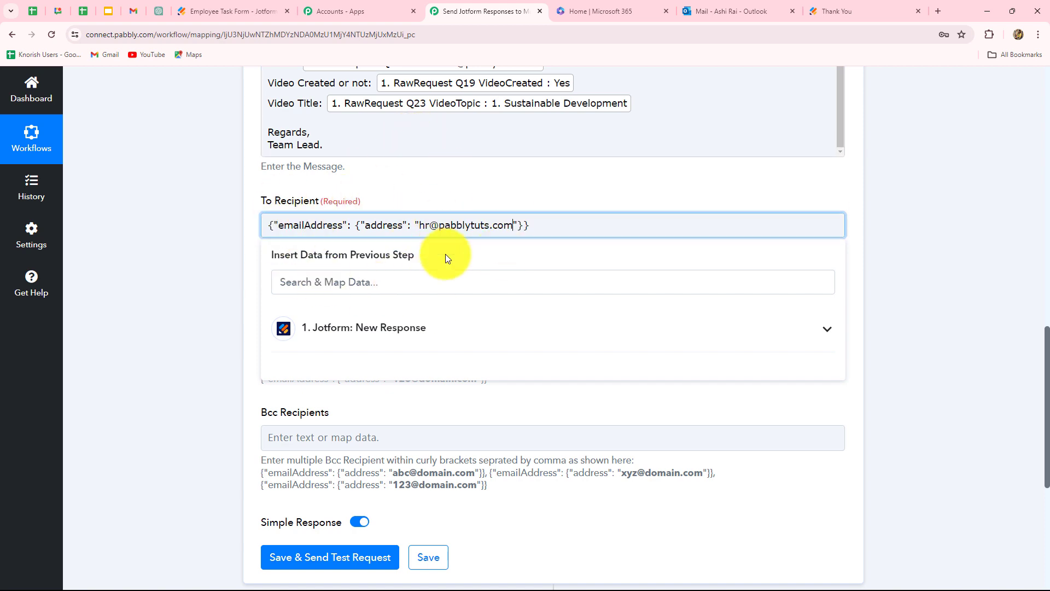
# Step: Add the second and third recipient entries, separated by commas
pyautogui.moveTo(512, 235); pyautogui.dragTo(534, 213)
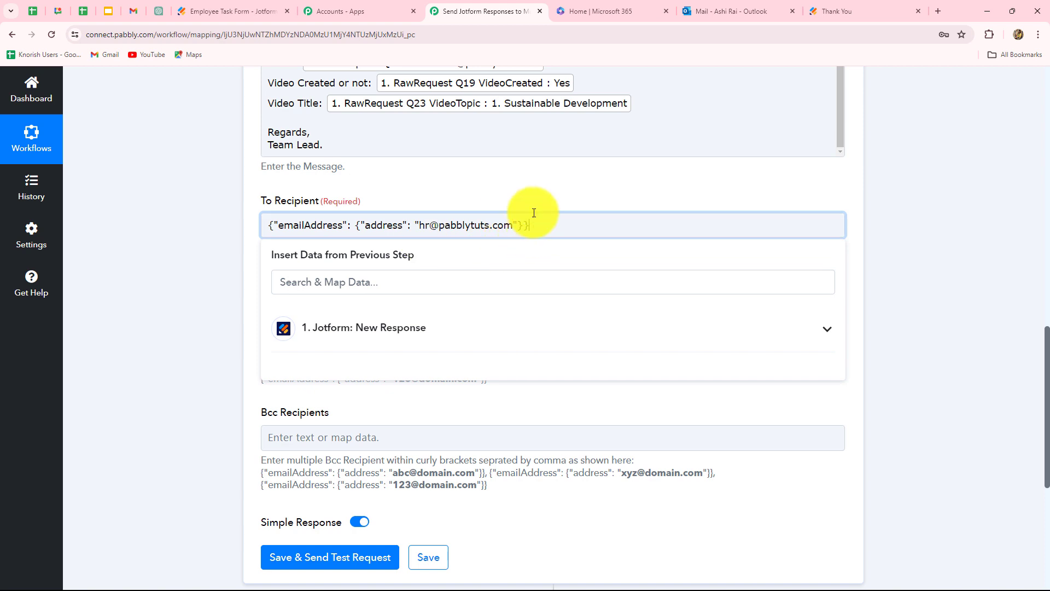
pyautogui.write(',')
pyautogui.click(173, 277)
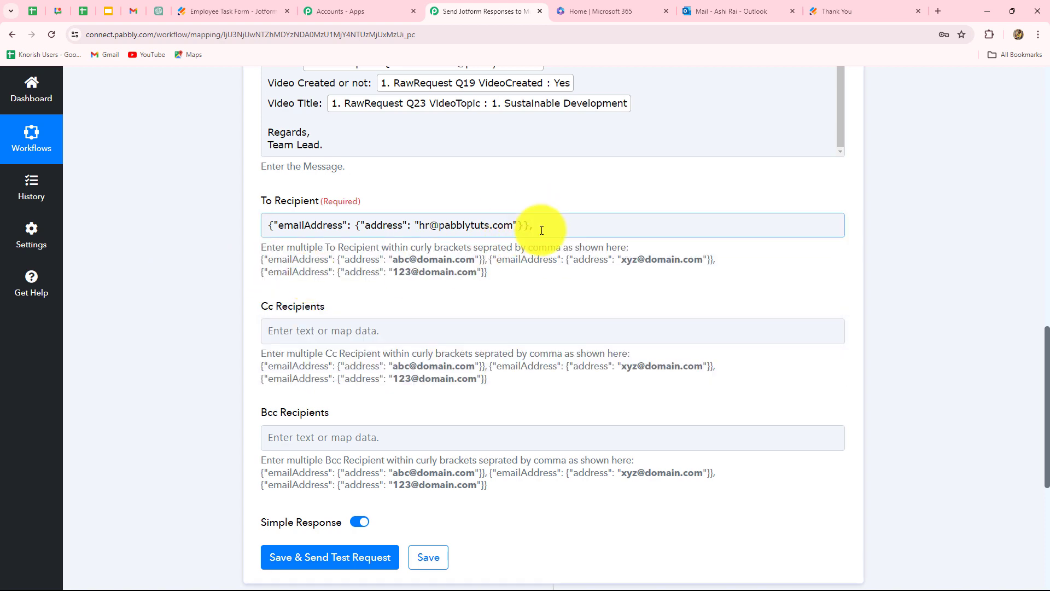
pyautogui.click(541, 226)
pyautogui.hotkey('ctrl', 'v')
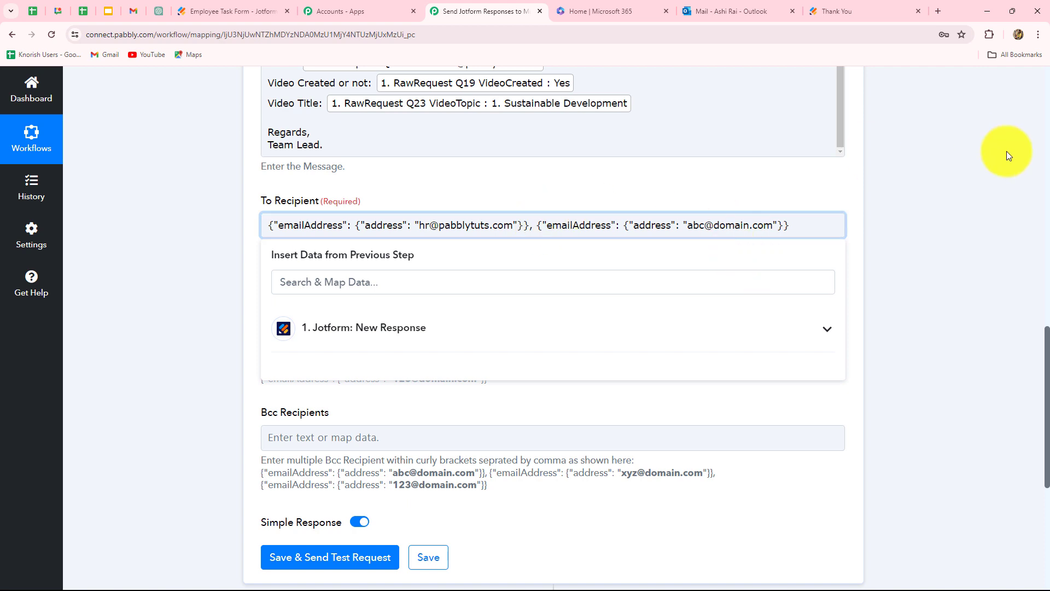
pyautogui.moveTo(688, 226); pyautogui.dragTo(774, 230)
pyautogui.press('BackSpace')
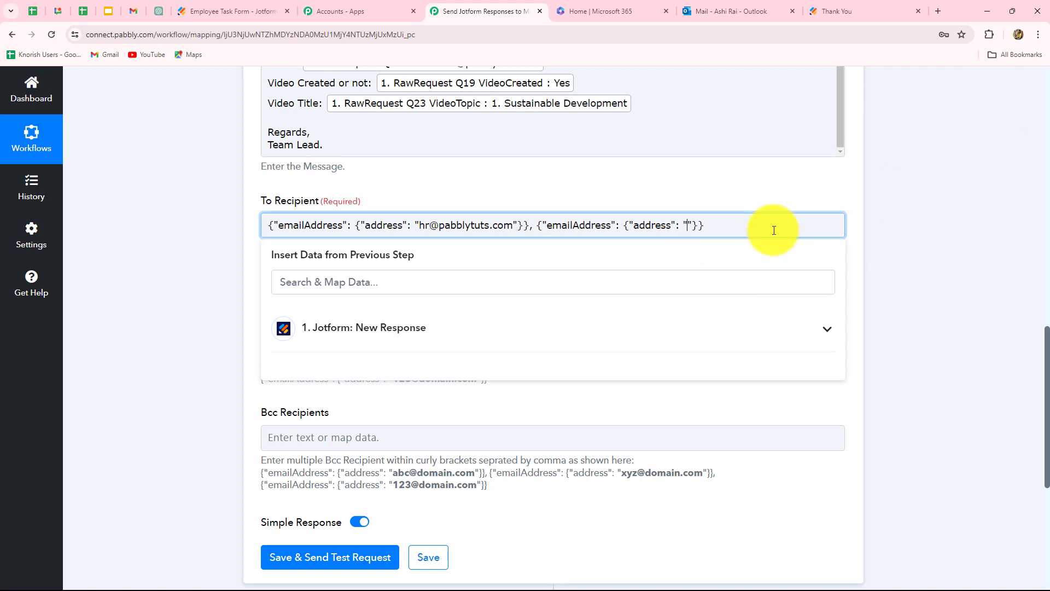
pyautogui.hotkey('ctrl', 'v')
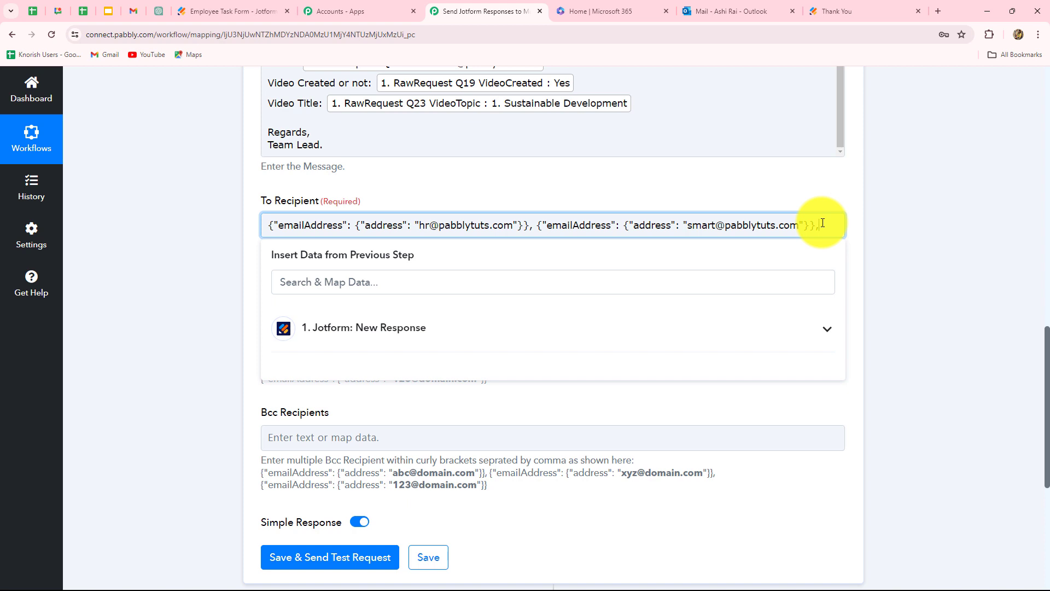
pyautogui.hotkey('ctrl', 'v')
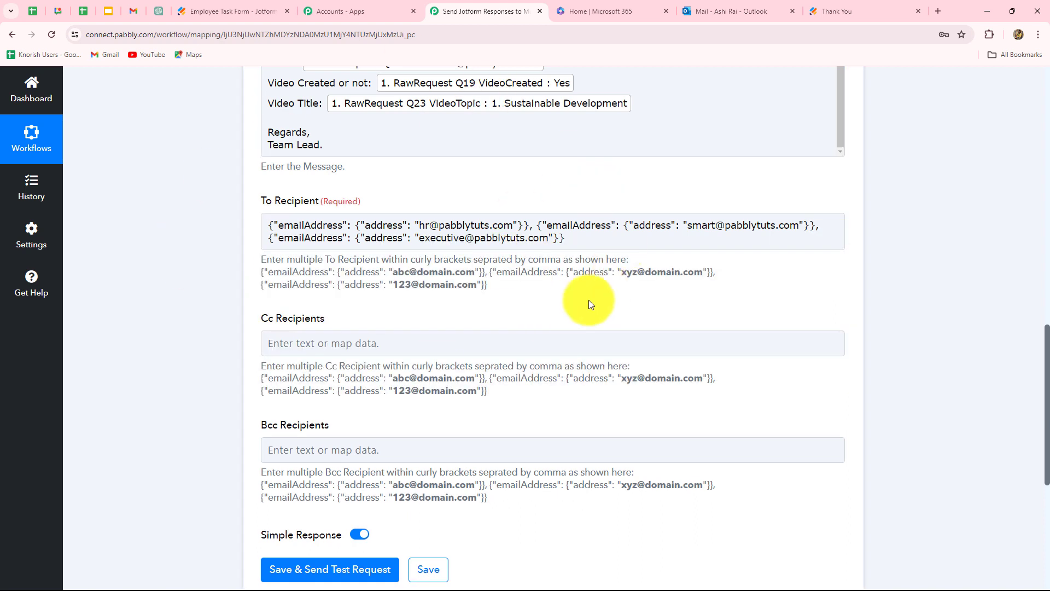
# Step: Save the mail step and send a test request, receiving HTTP status 202
pyautogui.click(630, 250)
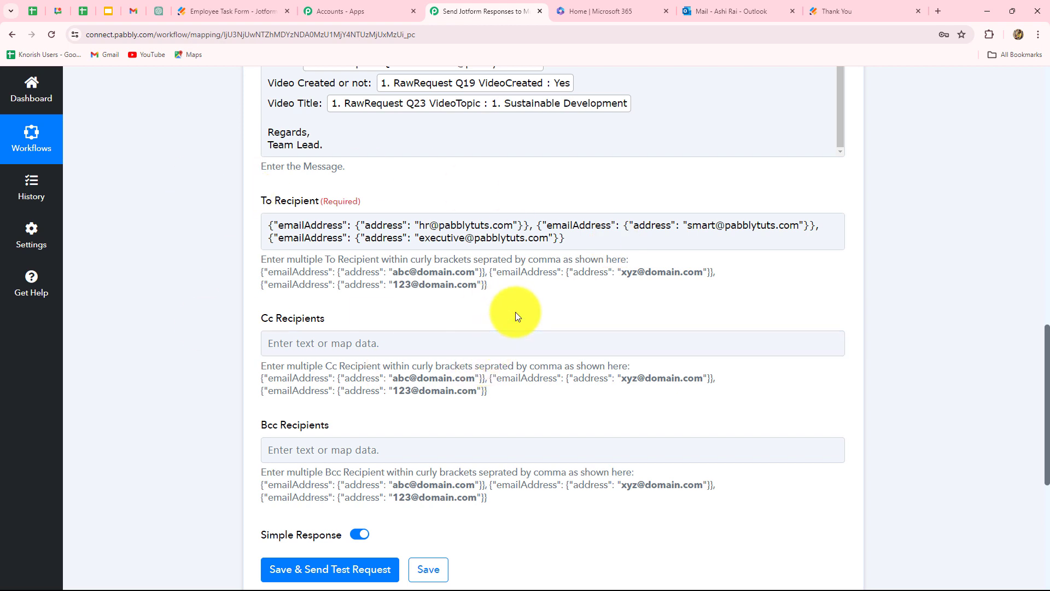
pyautogui.scroll(-4, 586, 246)
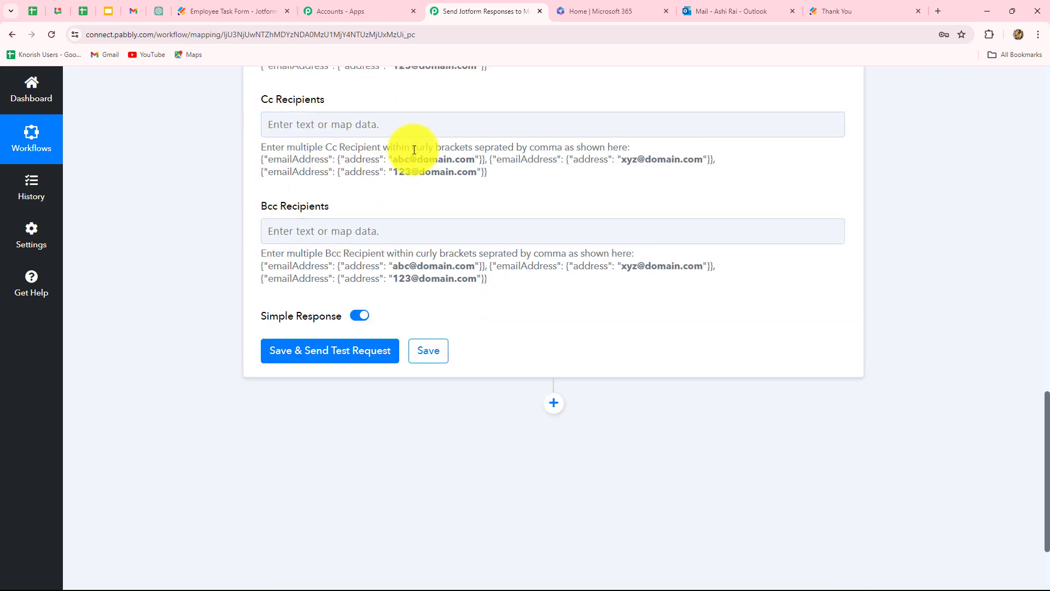
pyautogui.scroll(5, 662, 300)
pyautogui.scroll(-7, 661, 300)
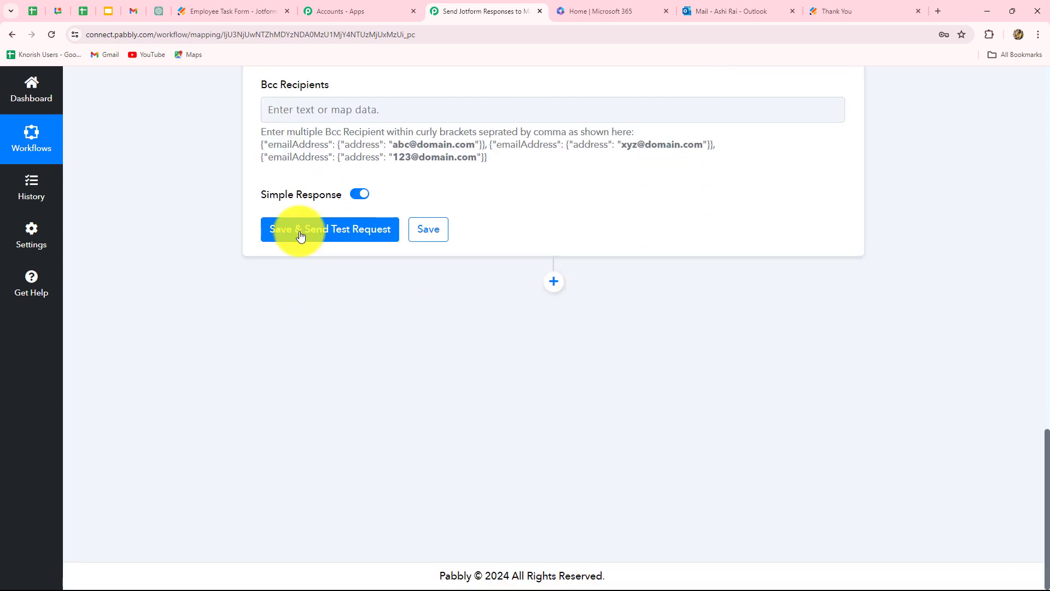
pyautogui.click(298, 232)
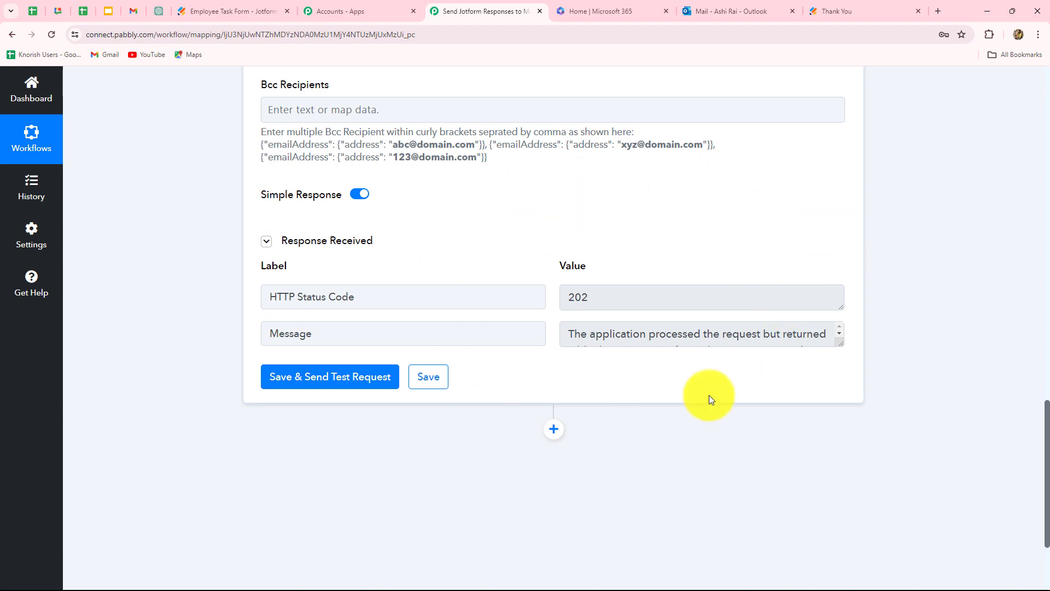
pyautogui.scroll(8, 709, 392)
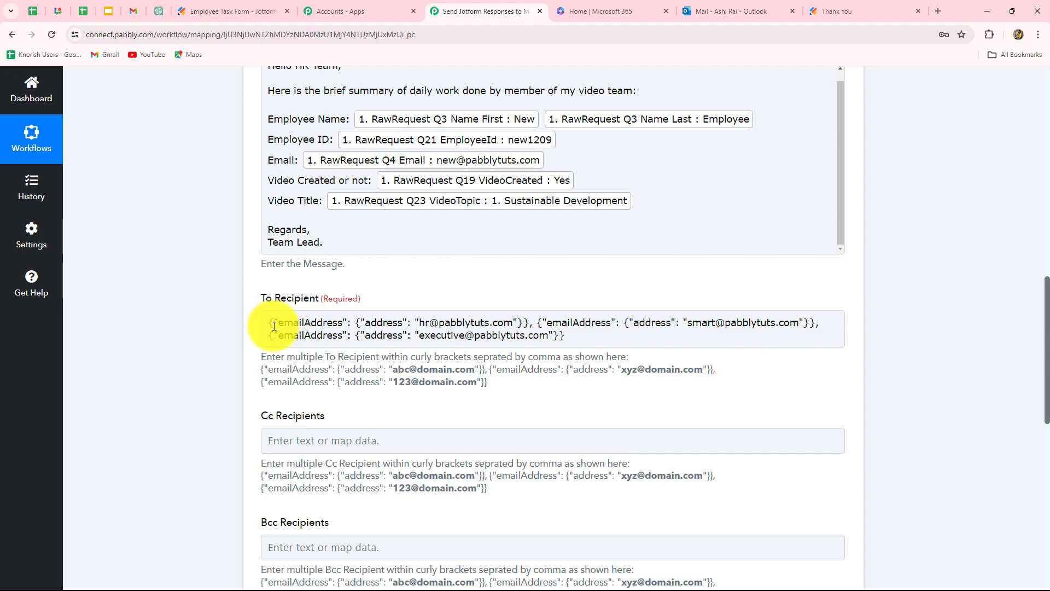
# Step: Open the Daily Work Report Details email, check its three recipients, then minimize Gmail
pyautogui.moveTo(277, 321); pyautogui.dragTo(663, 363)
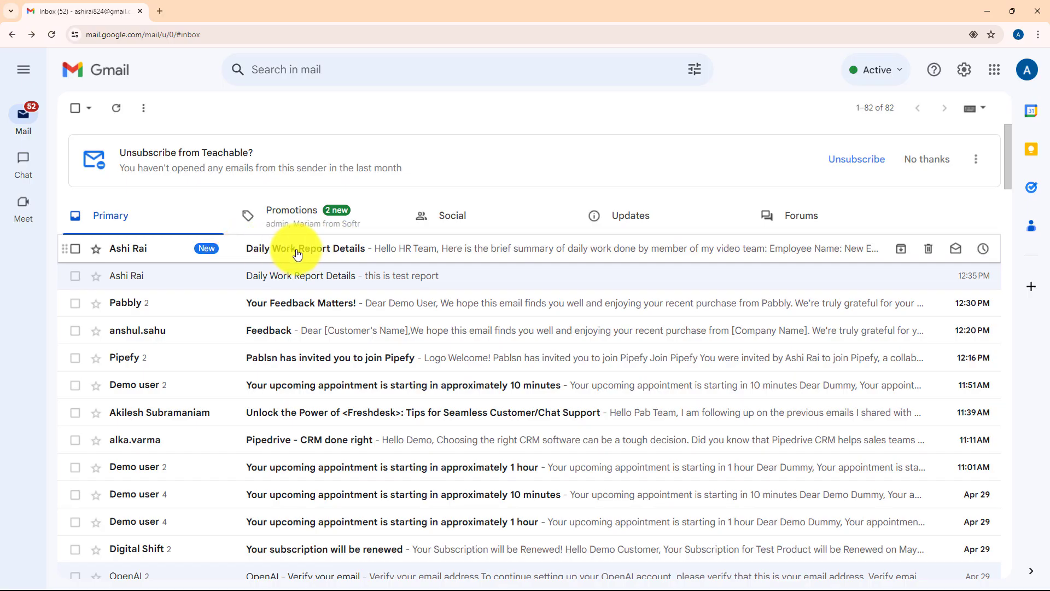
pyautogui.click(360, 249)
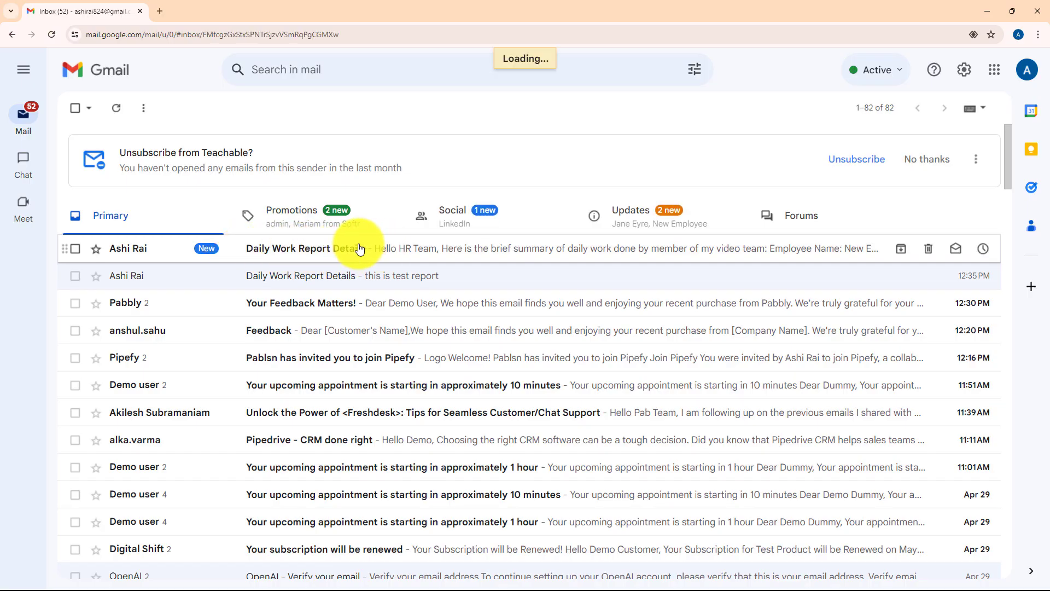
pyautogui.moveTo(108, 147); pyautogui.dragTo(263, 167)
pyautogui.click(95, 232)
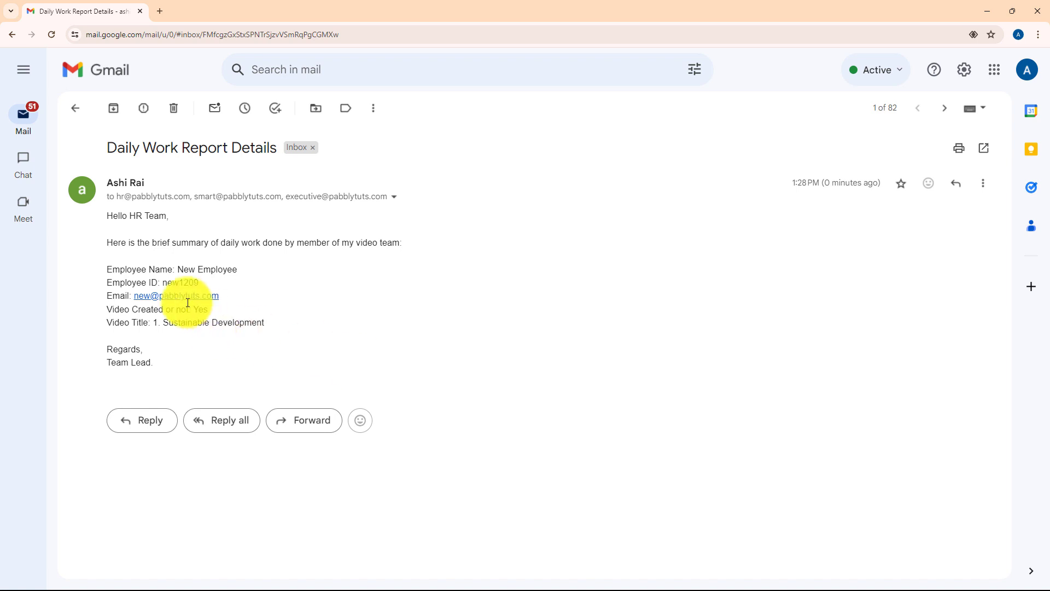
pyautogui.click(394, 198)
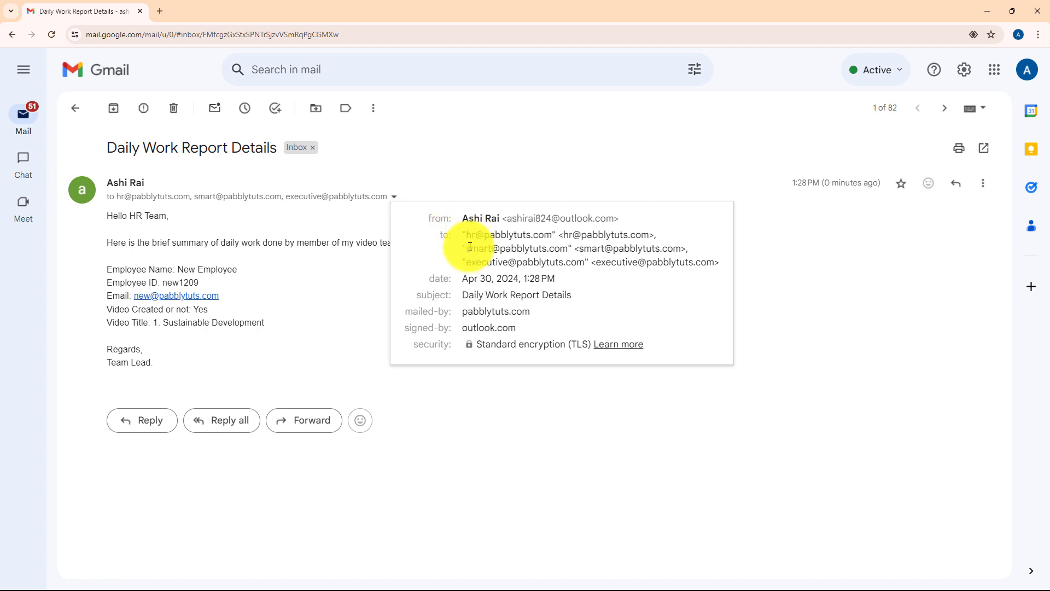
pyautogui.click(596, 435)
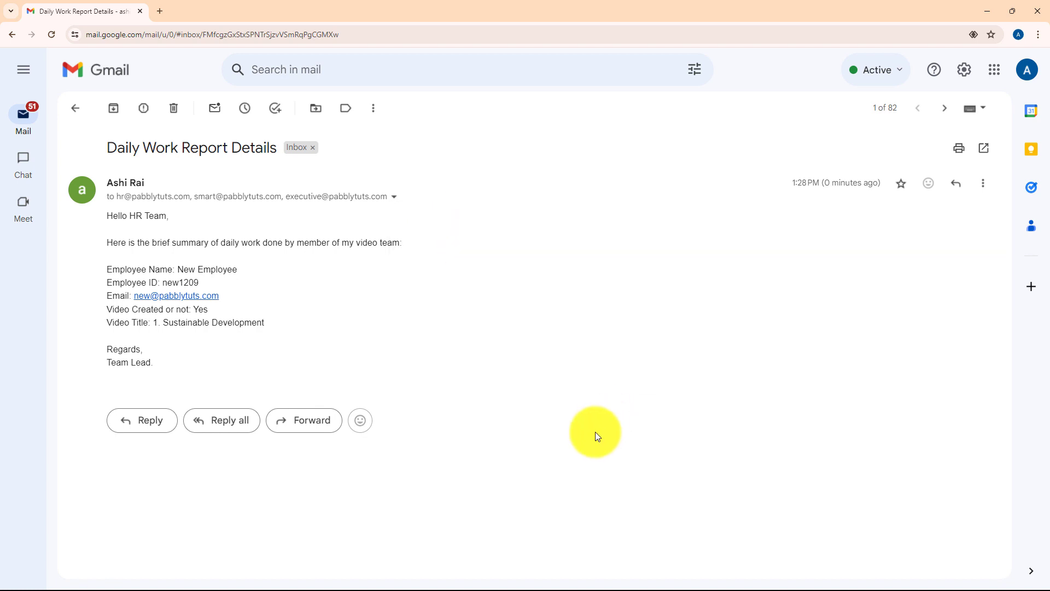
pyautogui.click(985, 12)
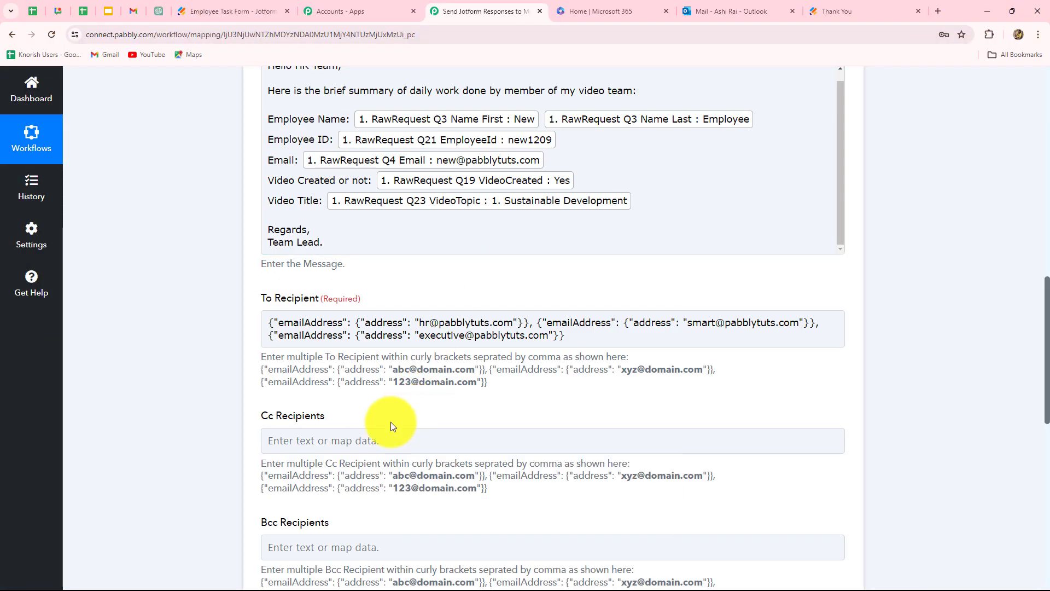
# Step: Review Body Content and To Recipient, then switch to the Employee Task Form Jotform tab
pyautogui.scroll(10, 173, 395)
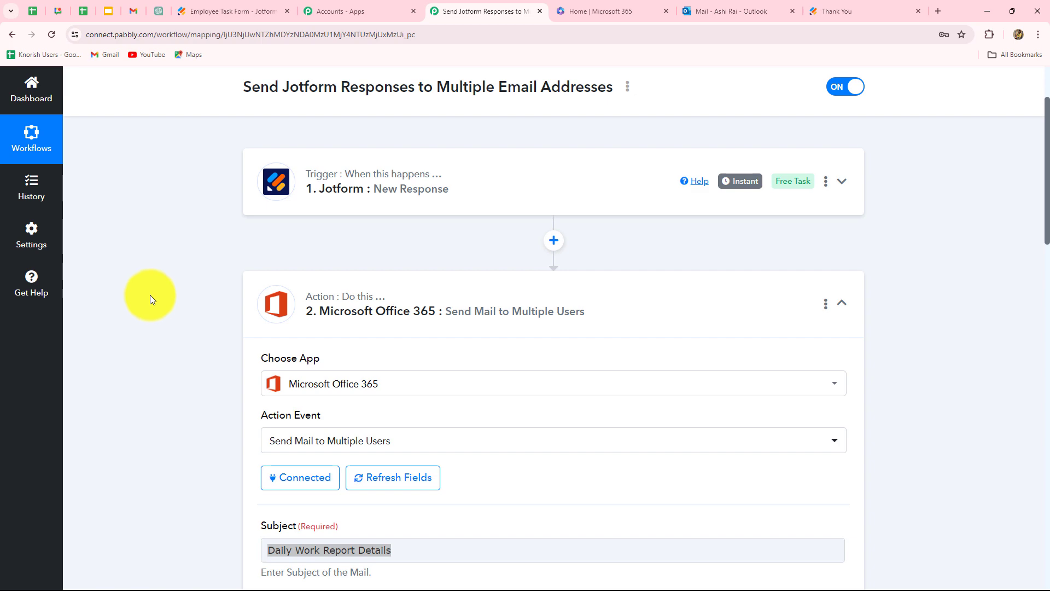
pyautogui.scroll(-10, 150, 298)
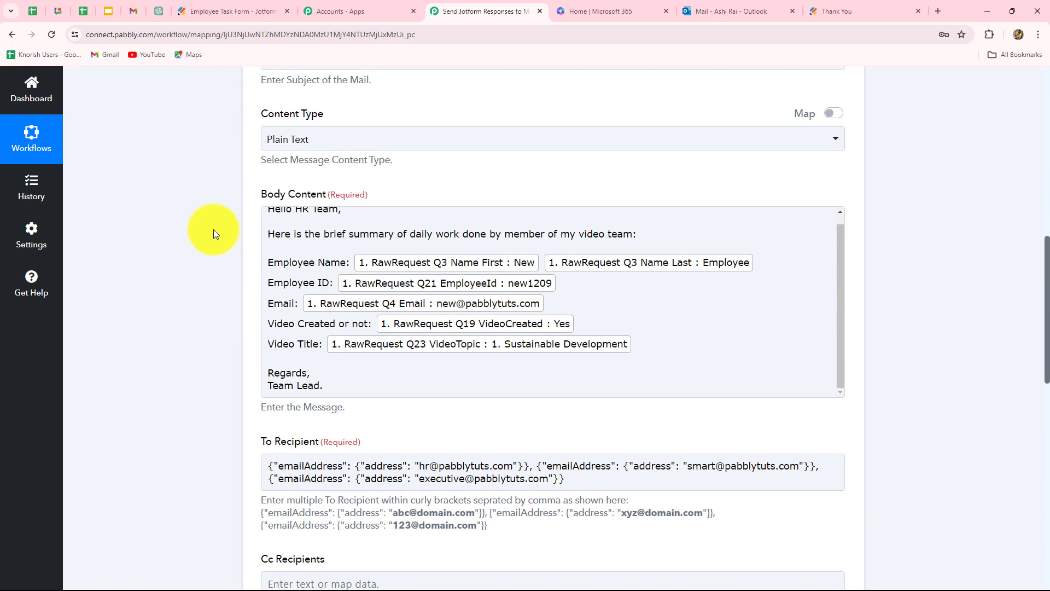
pyautogui.scroll(-6, 328, 274)
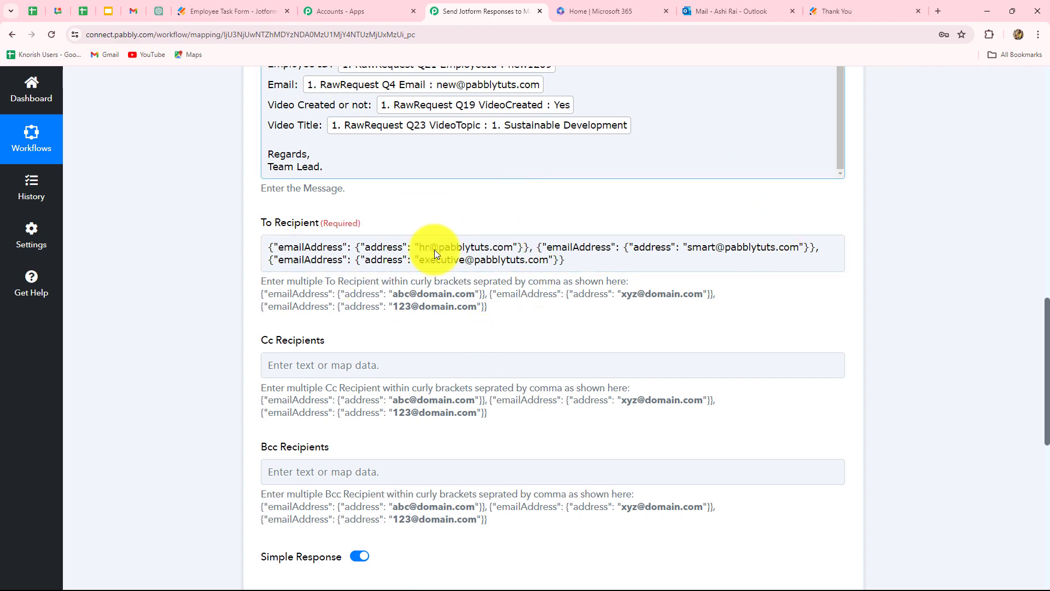
pyautogui.click(234, 11)
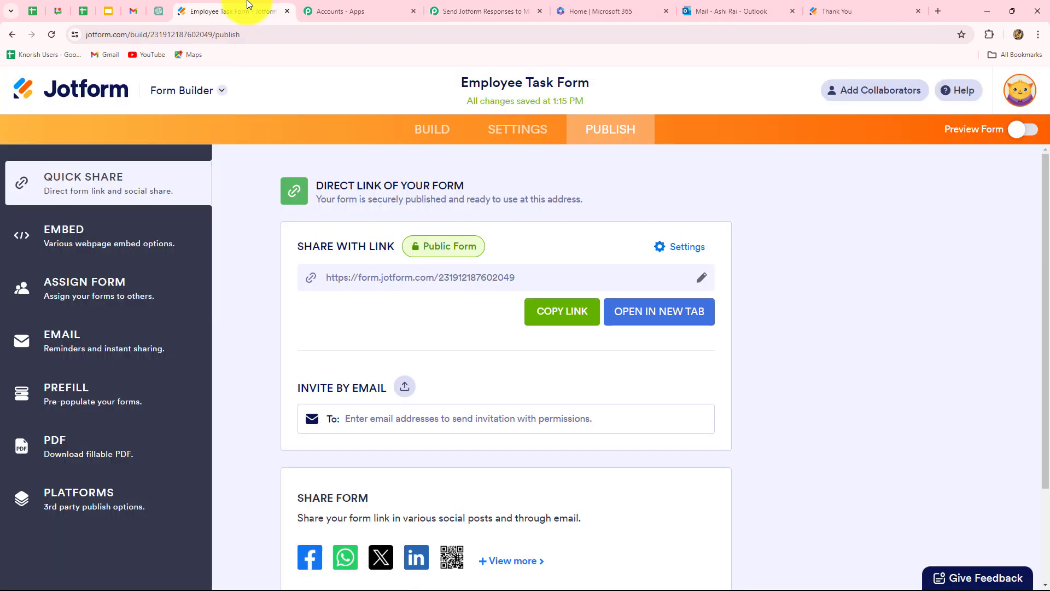
# Step: Copy the form's public link and load it in a new browser tab
pyautogui.click(562, 312)
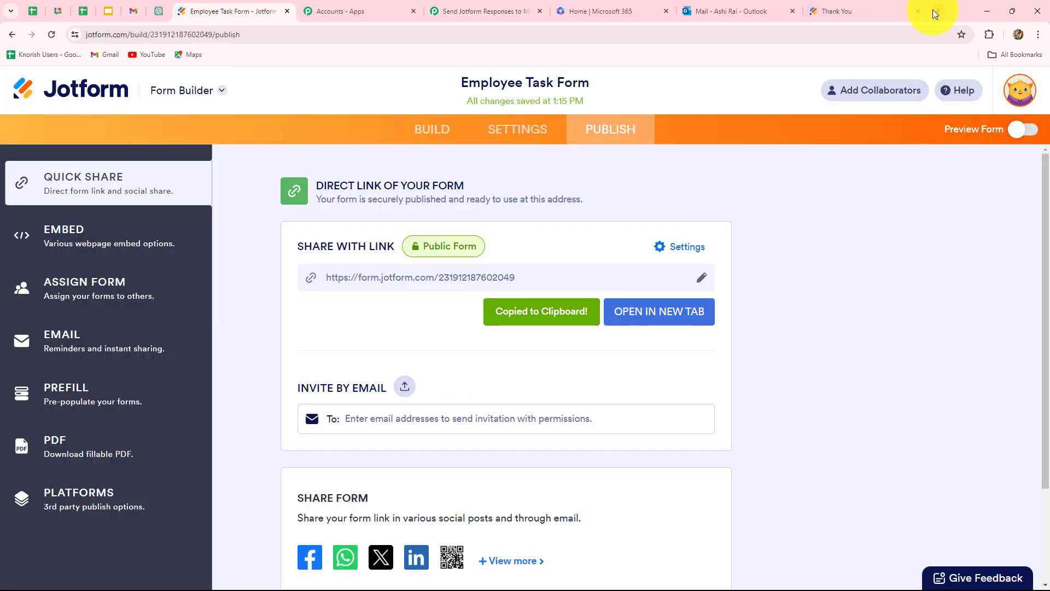
pyautogui.click(933, 10)
pyautogui.hotkey('ctrl', 'v')
pyautogui.press('Return')
pyautogui.scroll(-4, 298, 225)
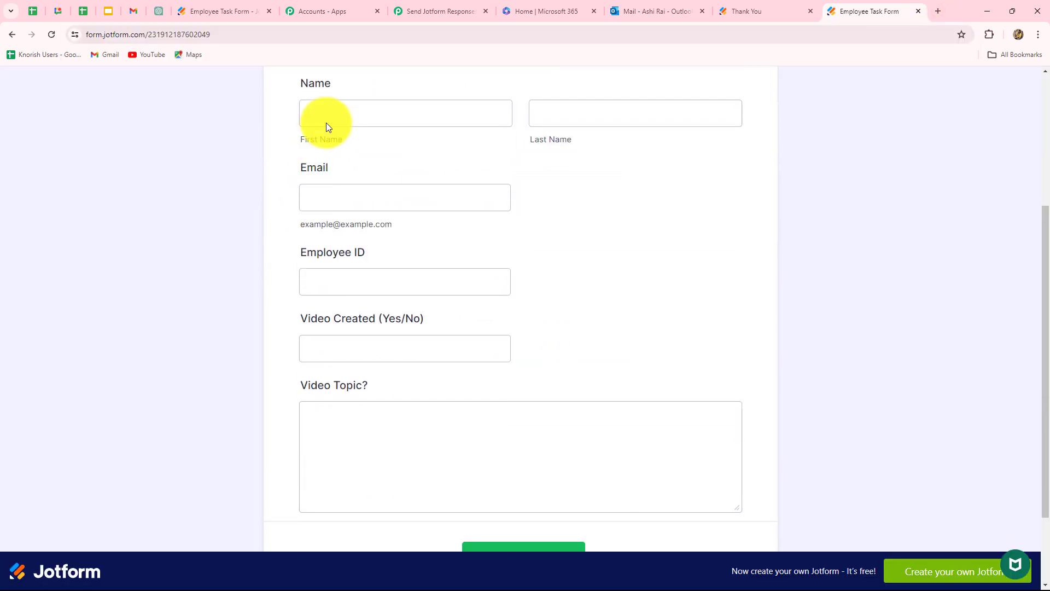
# Step: Fill in a test first and last name, test e-mail, and Employee ID dummy789
pyautogui.click(327, 114)
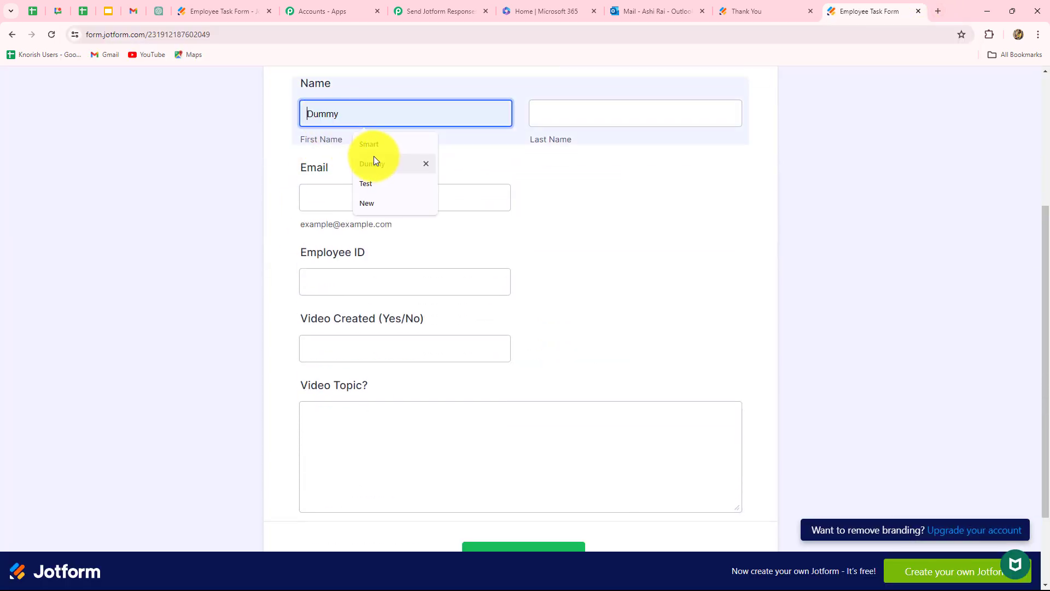
pyautogui.click(374, 164)
pyautogui.click(544, 125)
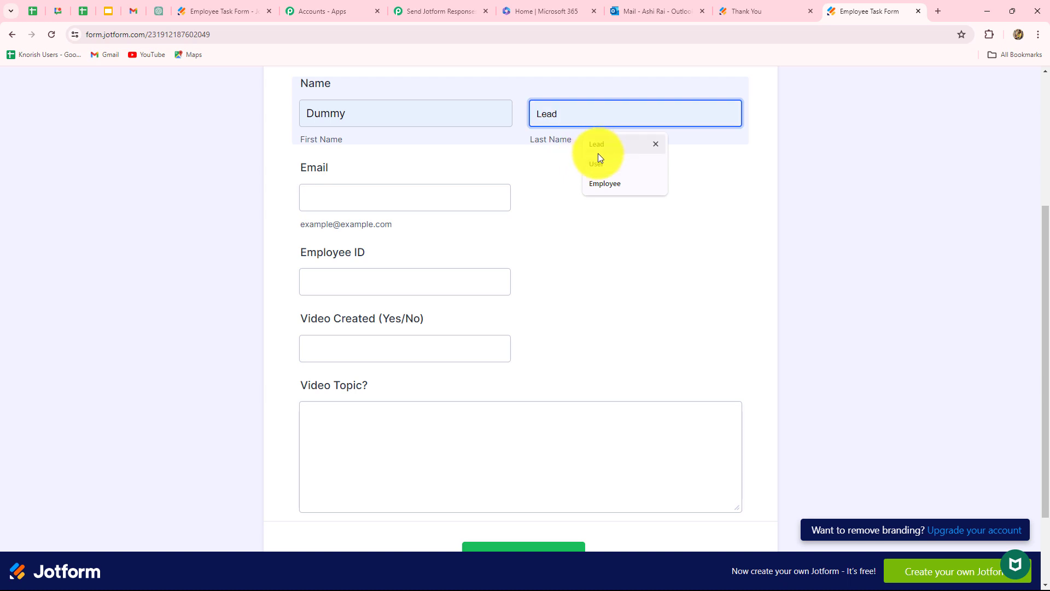
pyautogui.click(598, 153)
pyautogui.press('Tab')
pyautogui.write('dummyu')
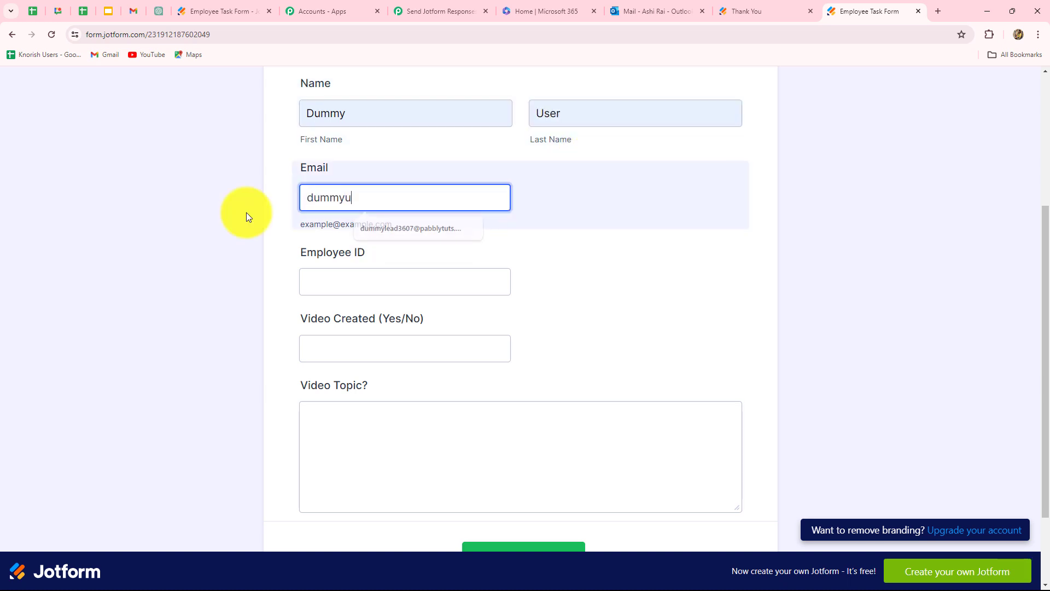
pyautogui.click(351, 224)
pyautogui.click(358, 275)
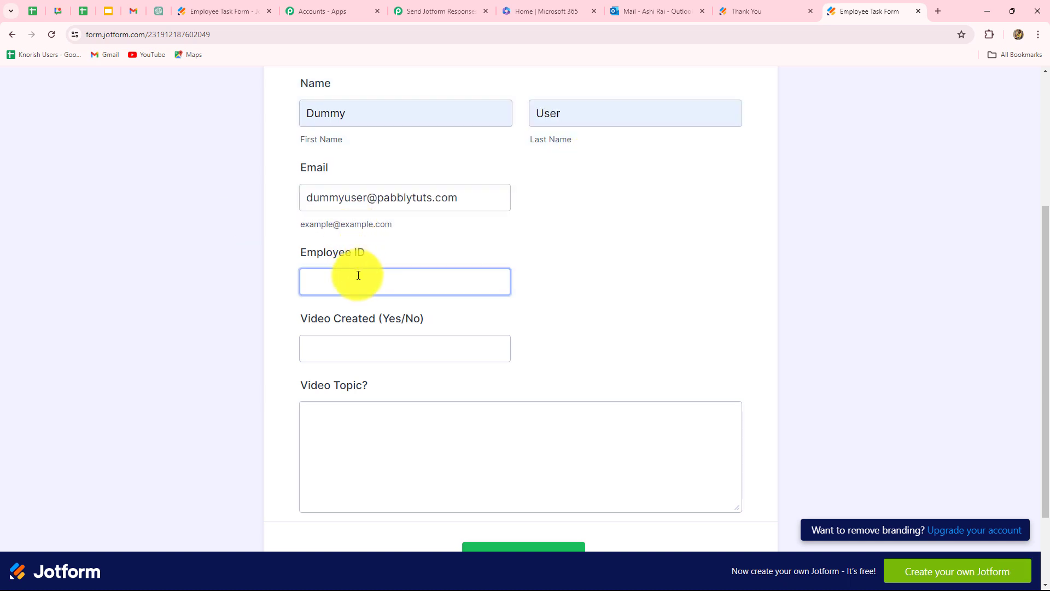
pyautogui.click(358, 276)
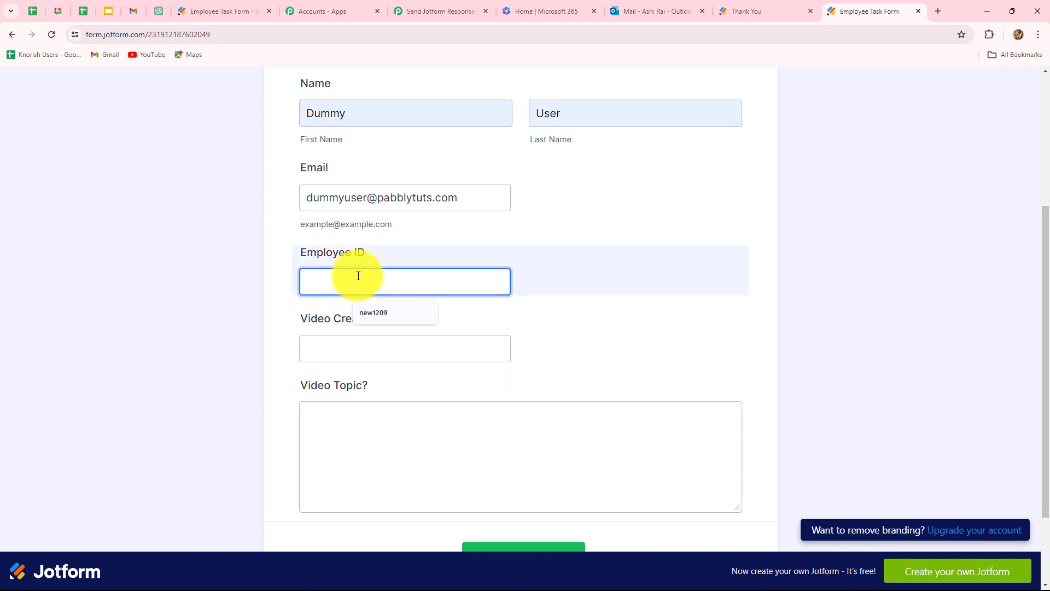
pyautogui.write('dummy789')
# Step: Answer Yes, set the topic to Social Media Marketing, submit, and return to Gmail
pyautogui.click(359, 349)
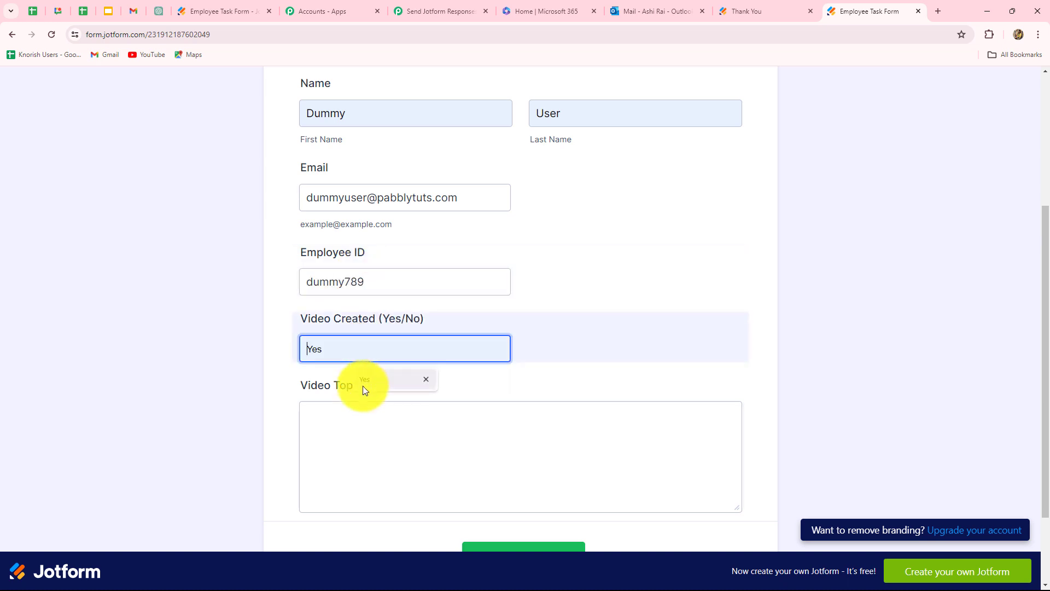
pyautogui.click(362, 384)
pyautogui.click(332, 424)
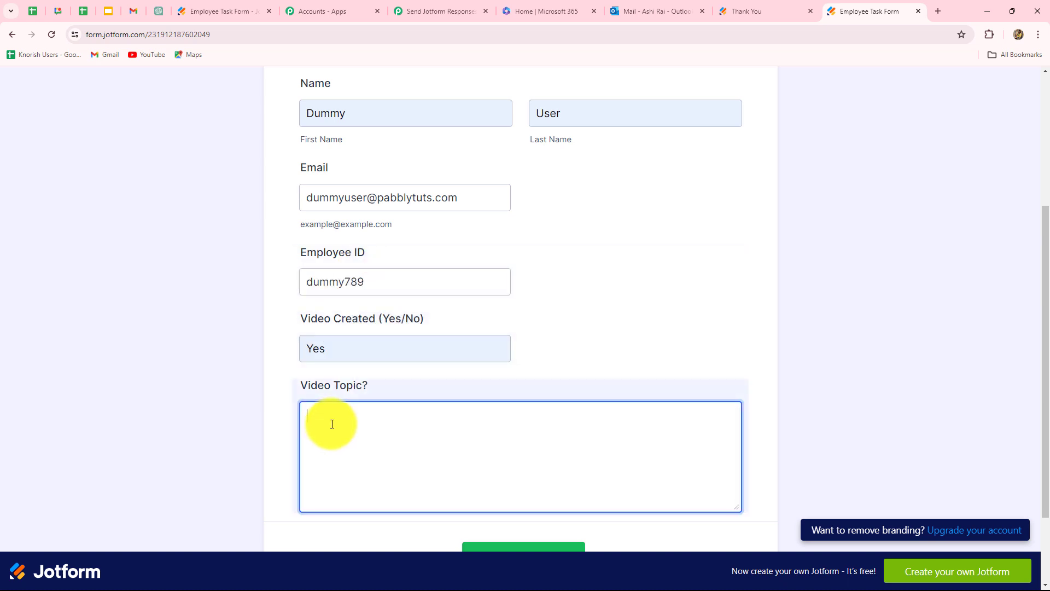
pyautogui.hotkey('ctrl', 'v')
pyautogui.scroll(-2, 435, 438)
pyautogui.click(491, 455)
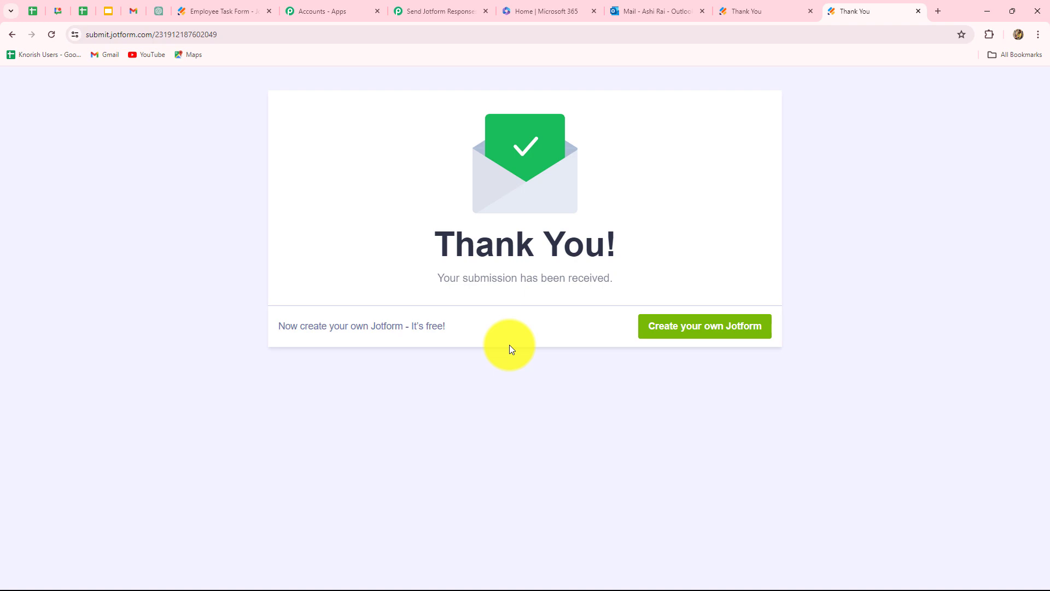
pyautogui.hotkey('alt', 'Tab')
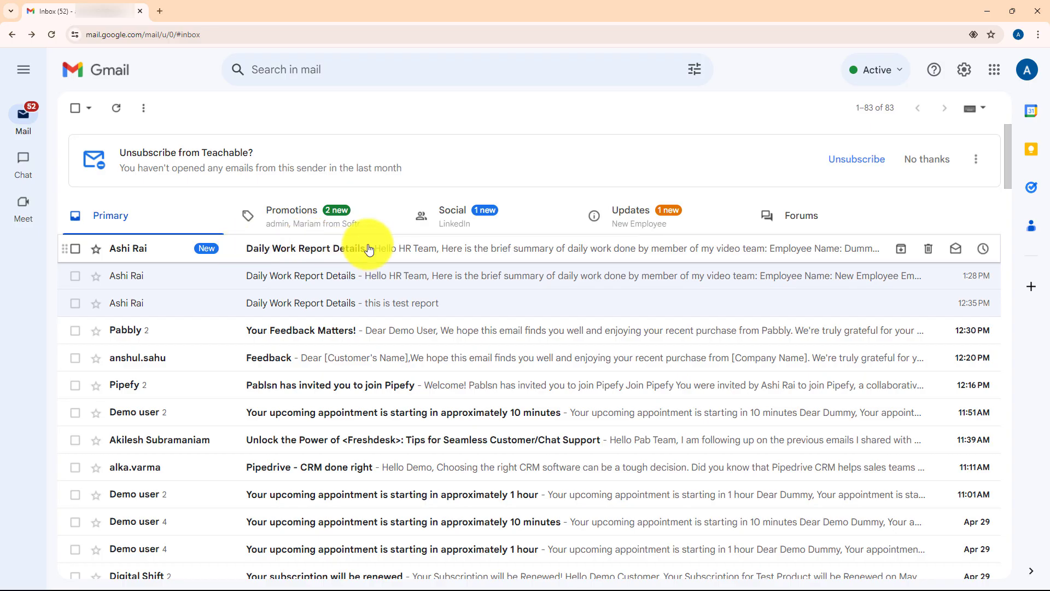
# Step: Open the newest Daily Work Report Details email and verify the Social Media Marketing submission and its three recipients
pyautogui.click(369, 249)
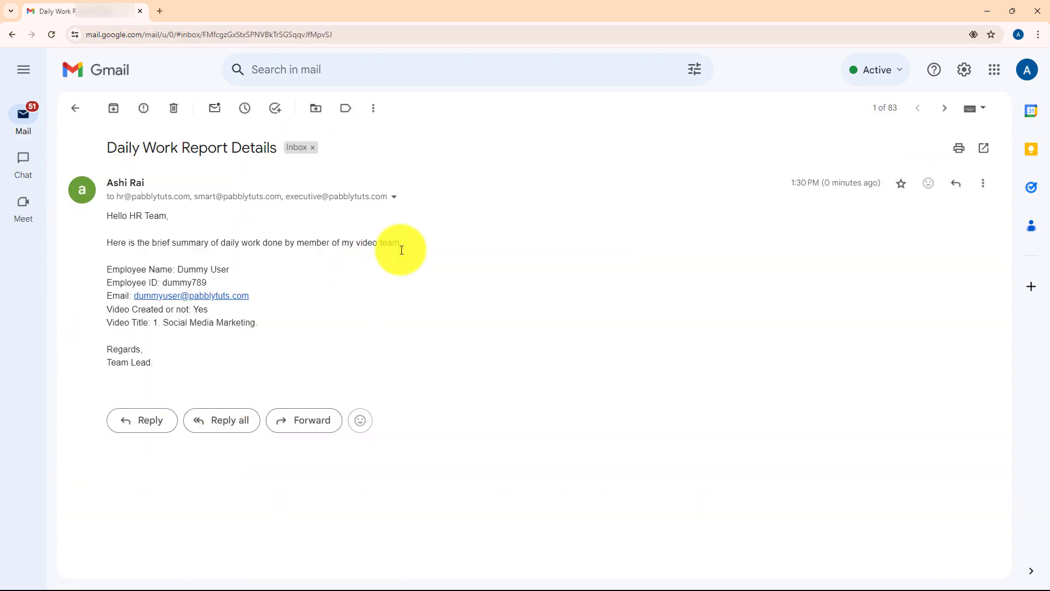
pyautogui.moveTo(177, 269)
pyautogui.mouseDown()
pyautogui.moveTo(230, 269)
pyautogui.moveTo(168, 286)
pyautogui.mouseUp()
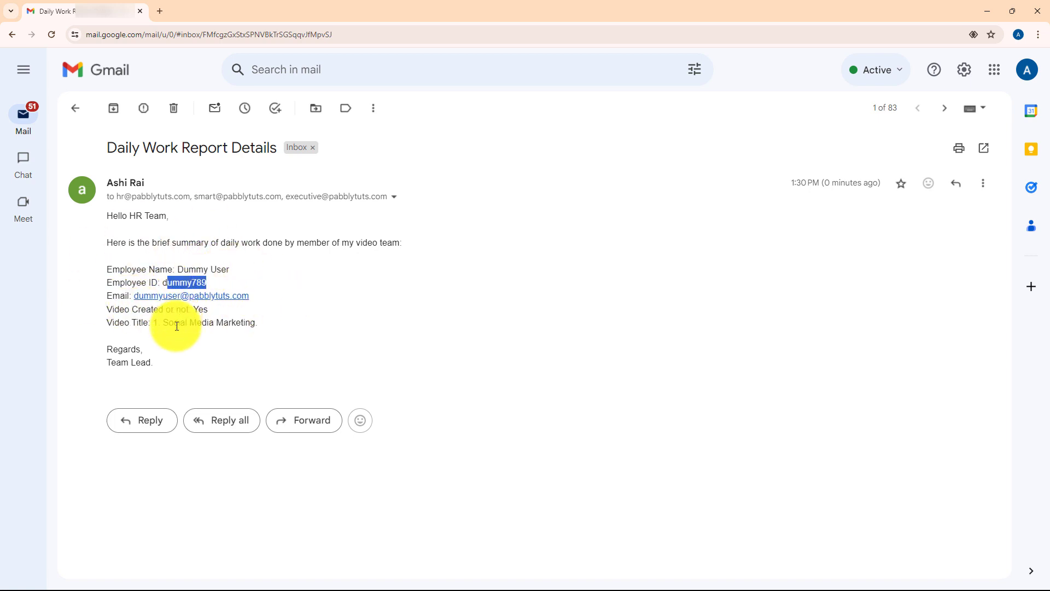
pyautogui.moveTo(162, 322); pyautogui.dragTo(308, 330)
pyautogui.click(325, 323)
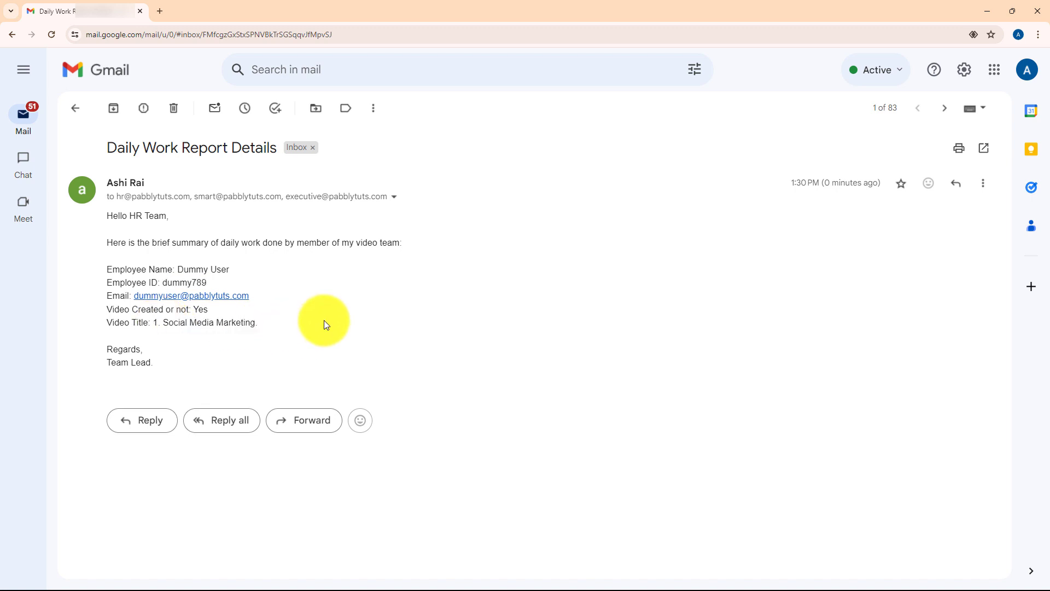
pyautogui.click(392, 199)
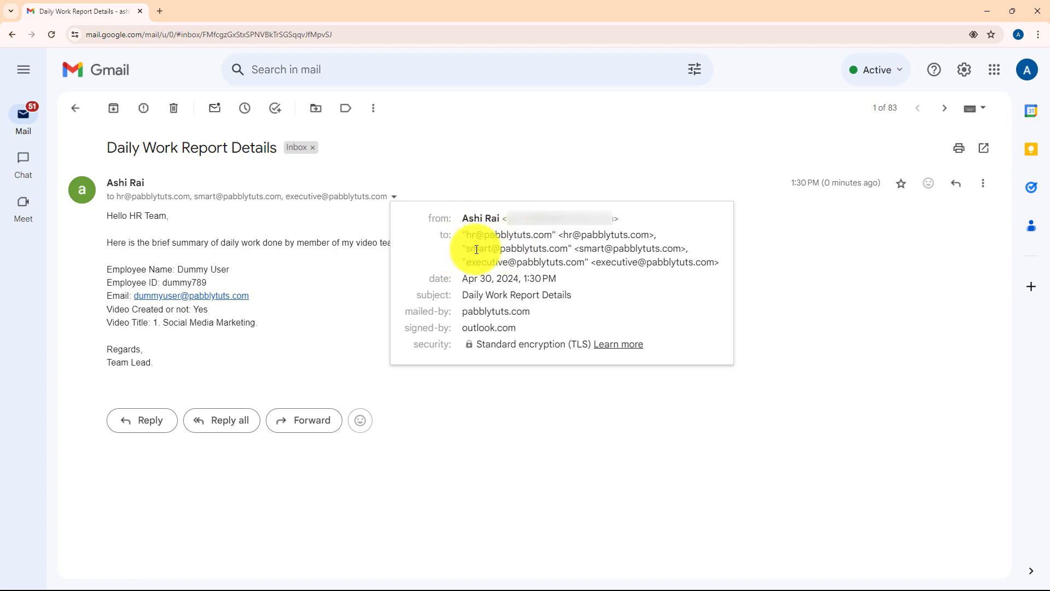
pyautogui.click(662, 428)
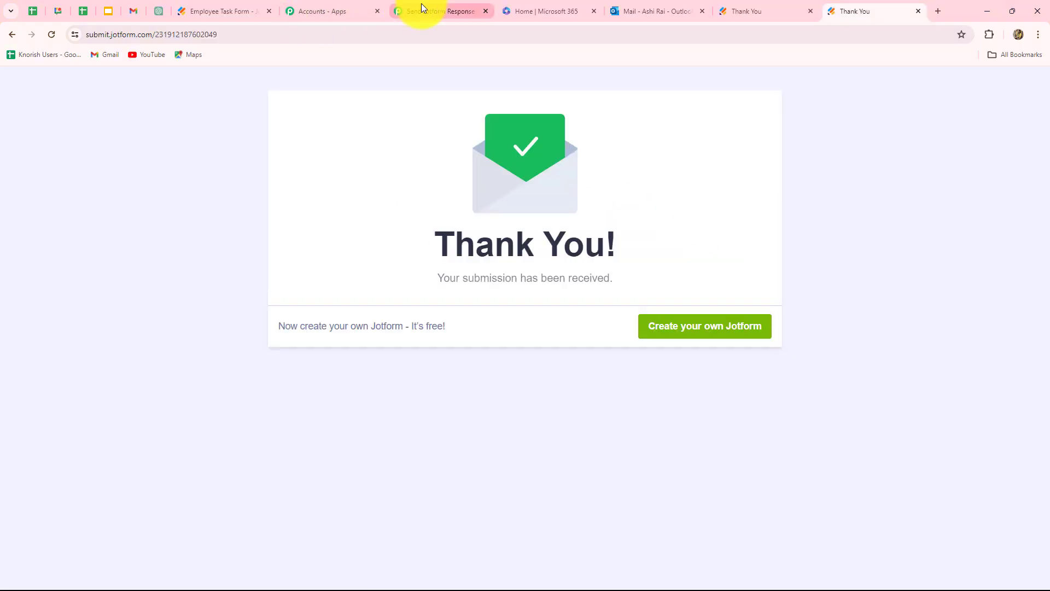
# Step: Back in the Pabbly Connect workflow, collapse the Microsoft Office 365 action step
pyautogui.click(421, 9)
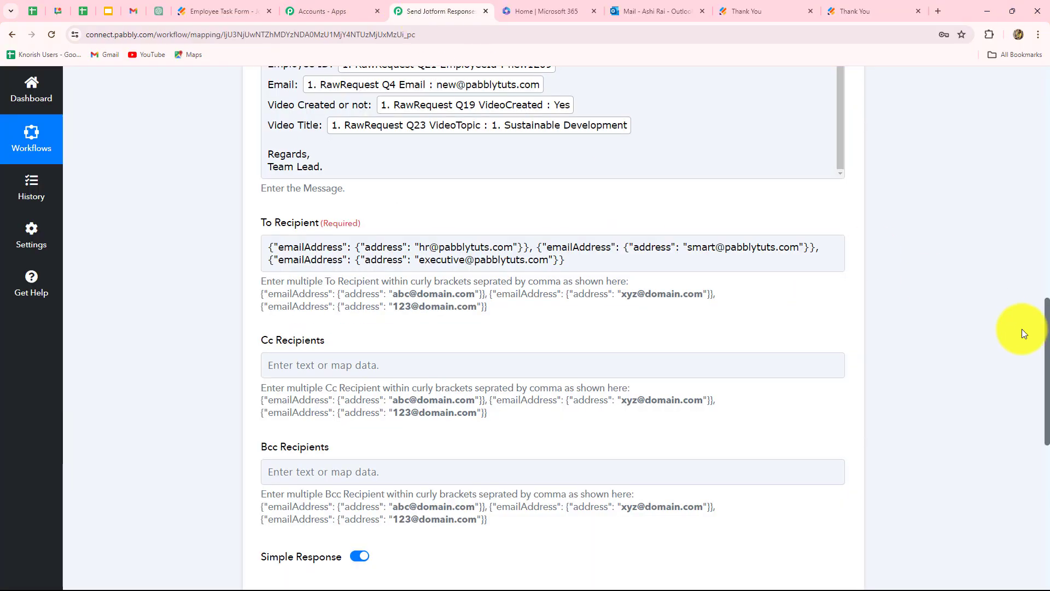
pyautogui.scroll(15, 1024, 334)
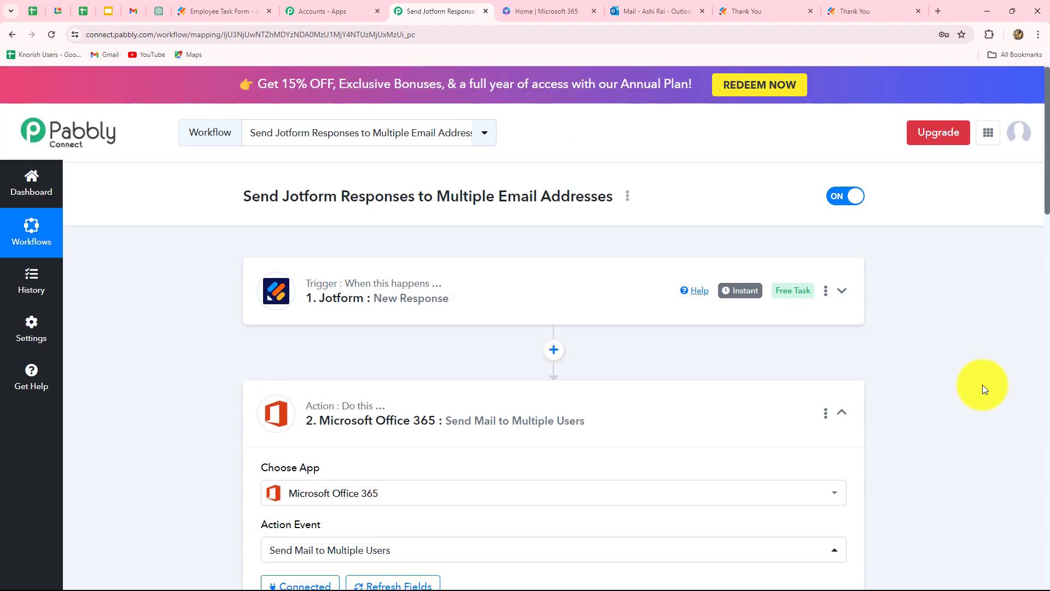
pyautogui.click(842, 412)
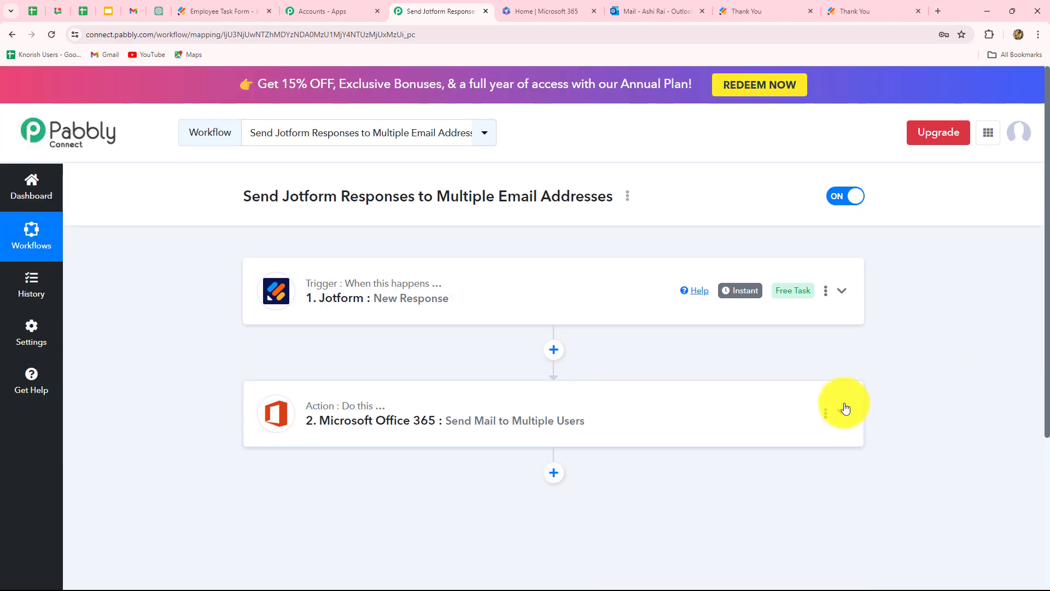